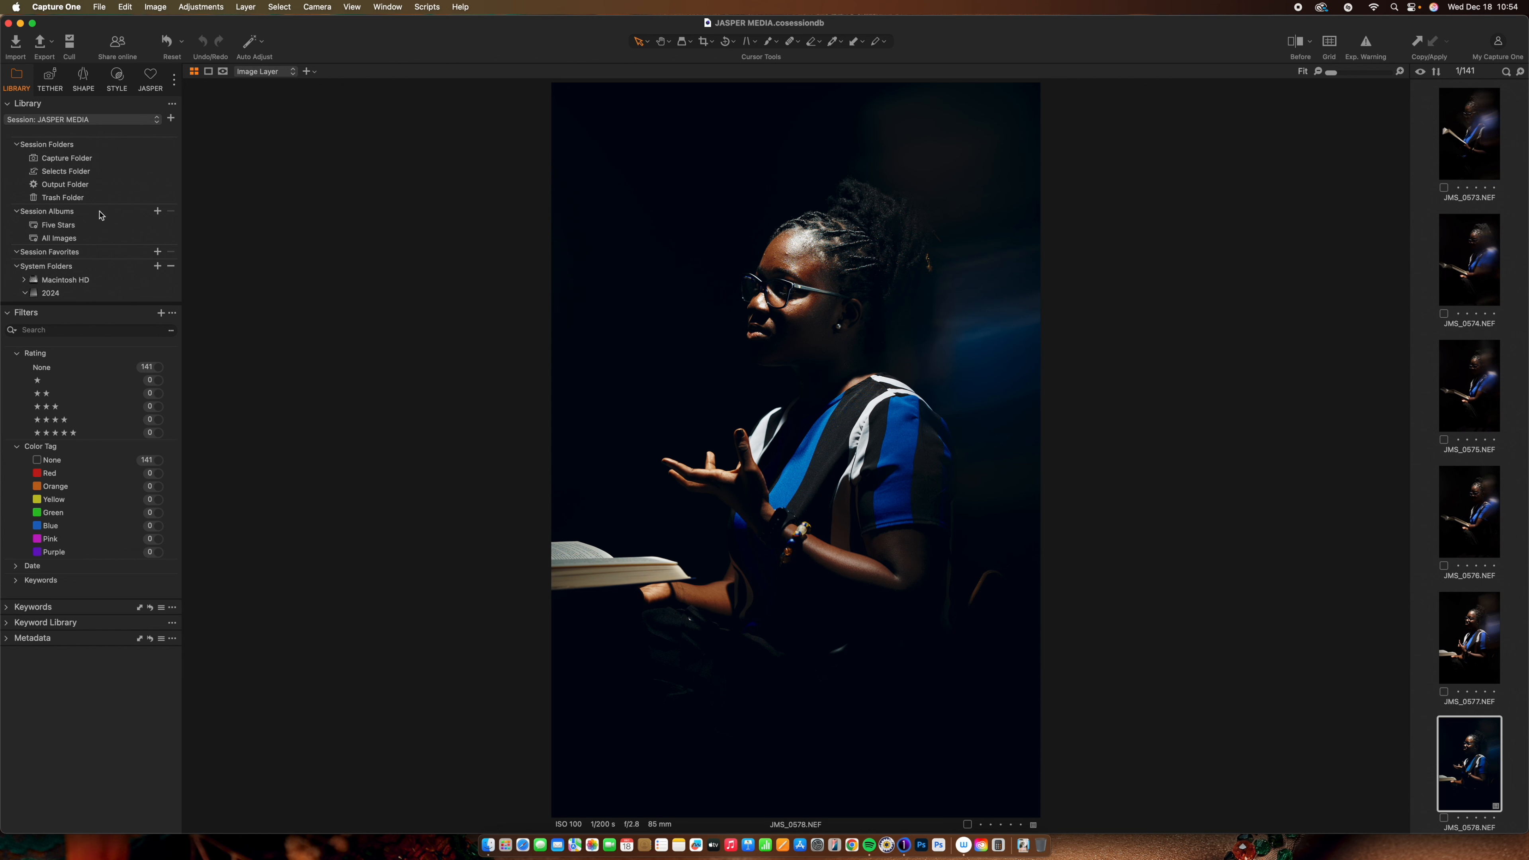
# Open the Capture One folder from the Library folder tree
pyautogui.scroll(-10, 100, 215)
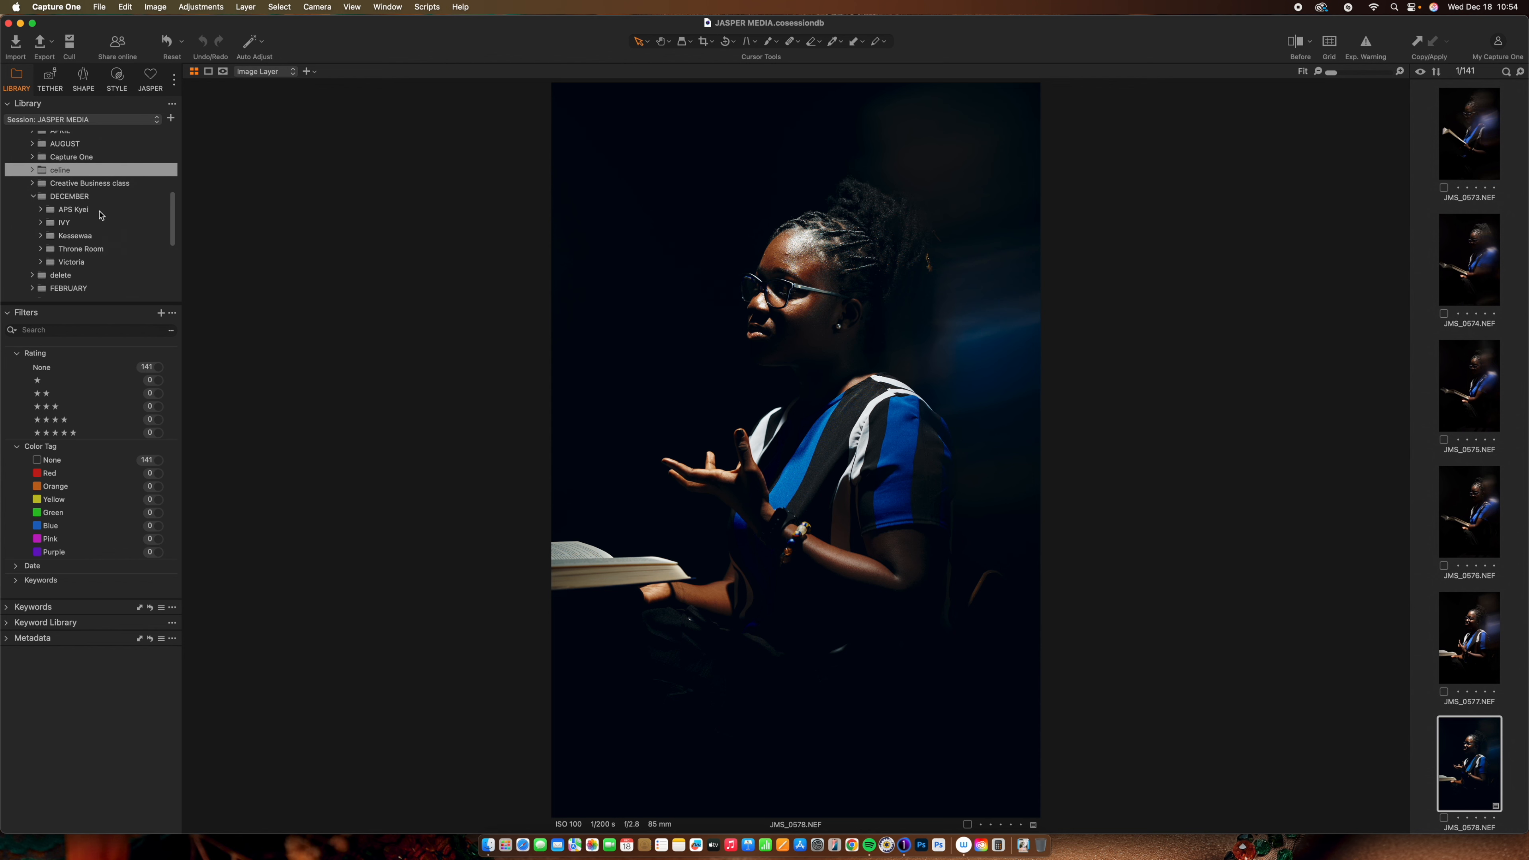
pyautogui.scroll(-3, 100, 215)
pyautogui.scroll(-3, 100, 215)
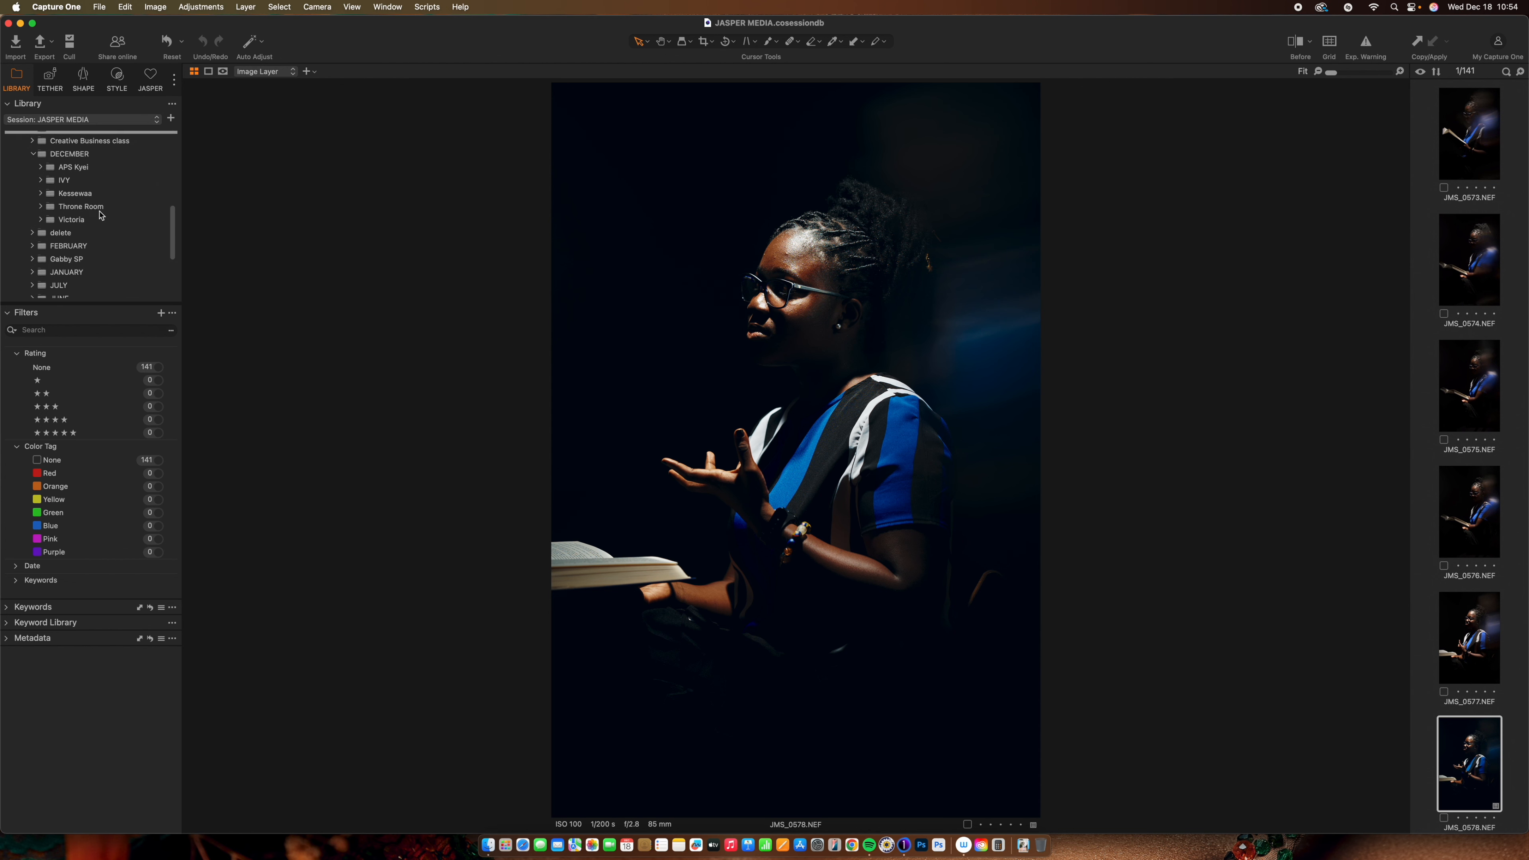
pyautogui.scroll(3, 100, 215)
pyautogui.scroll(5, 100, 215)
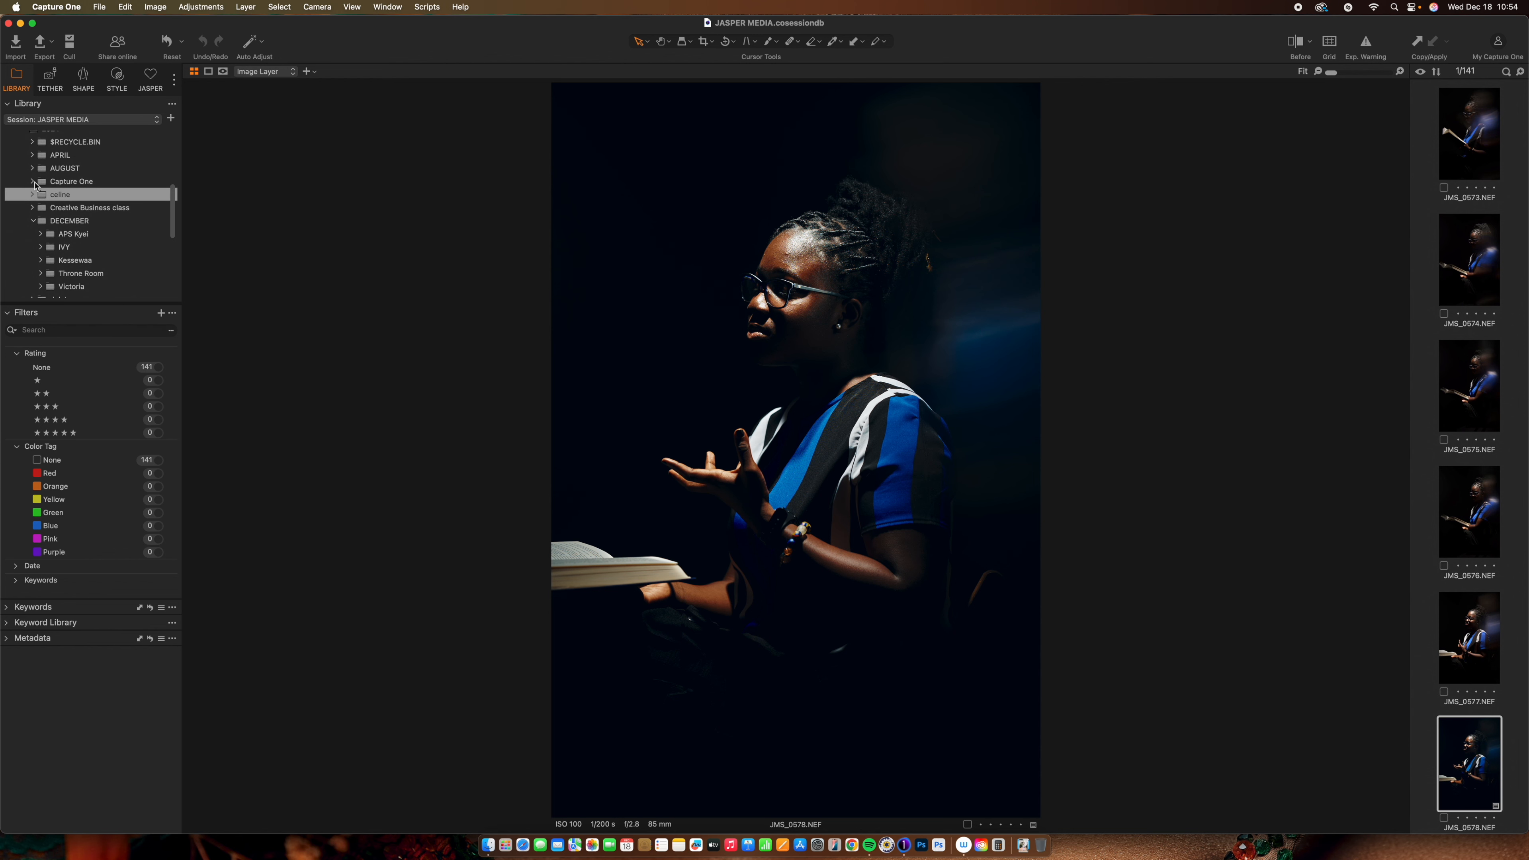
pyautogui.click(45, 186)
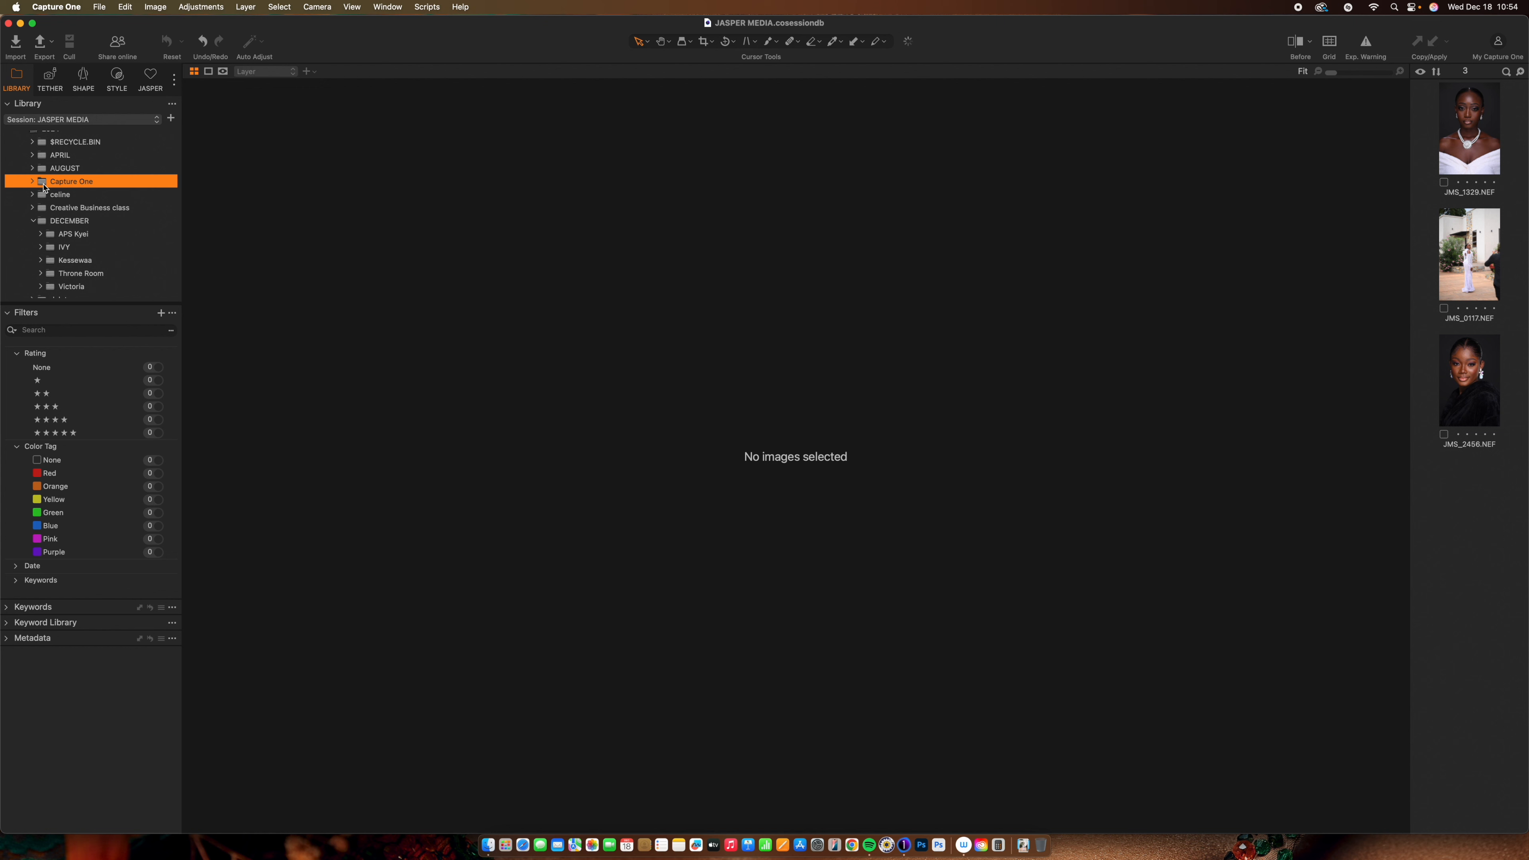
# Browse JMS_1329, JMS_0117 and JMS_2456, ending on the pearl-necklace portrait JMS_1329
pyautogui.click(1488, 157)
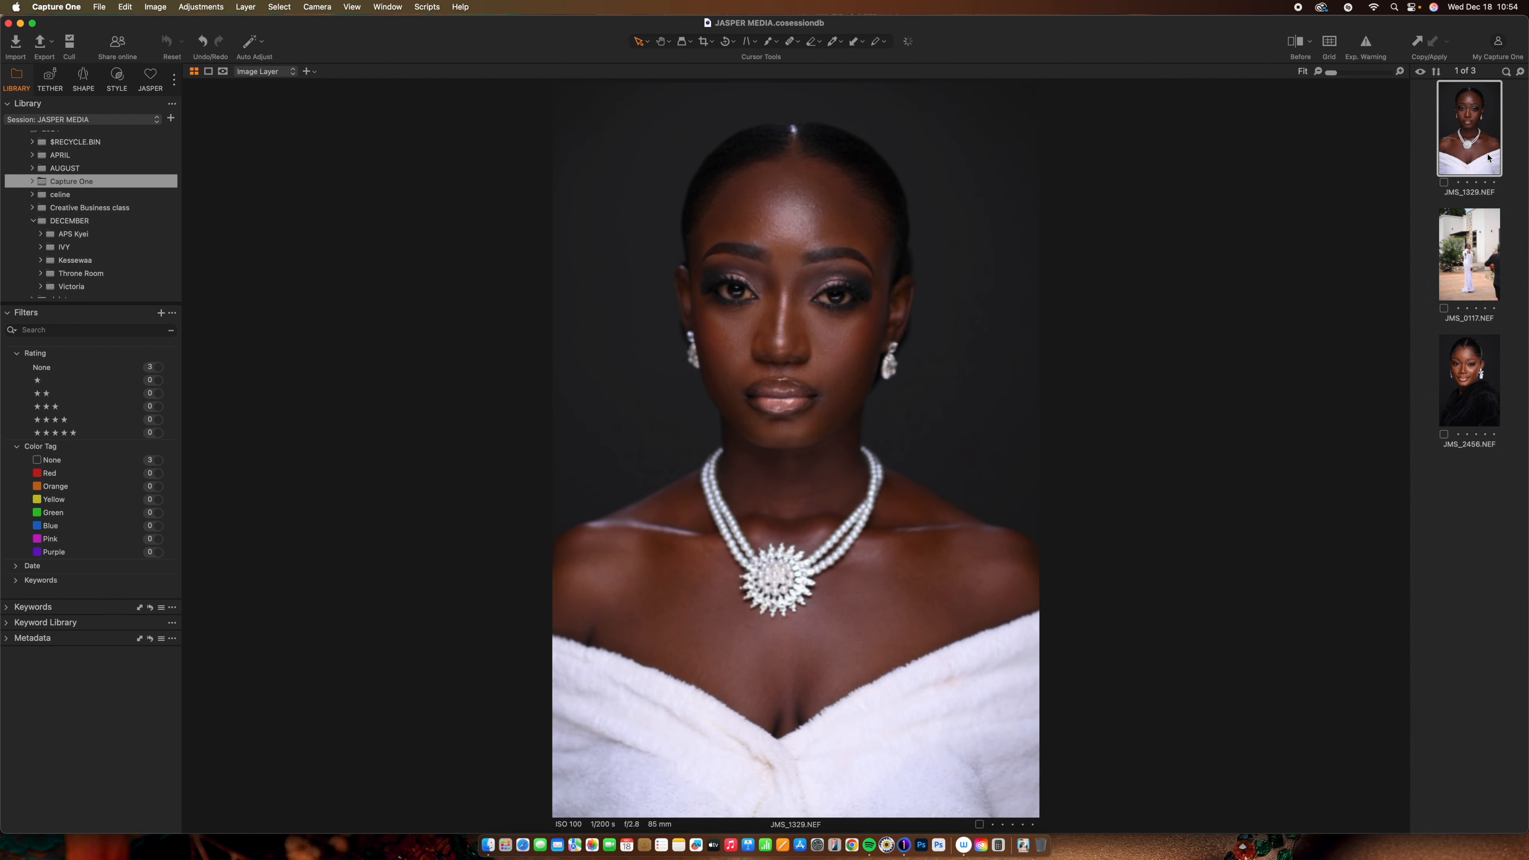
pyautogui.click(1478, 248)
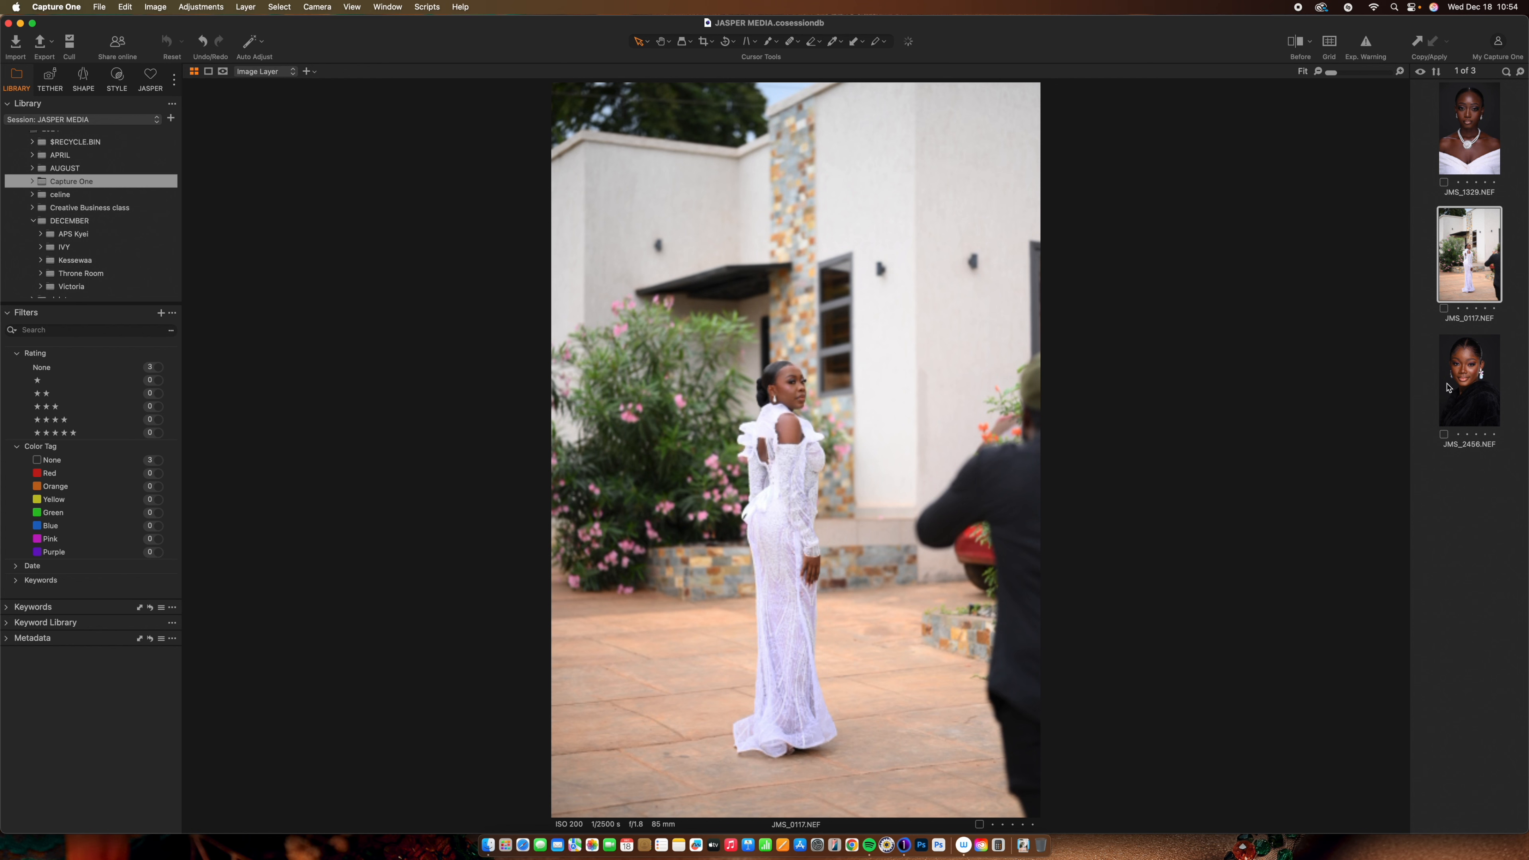
pyautogui.click(1469, 379)
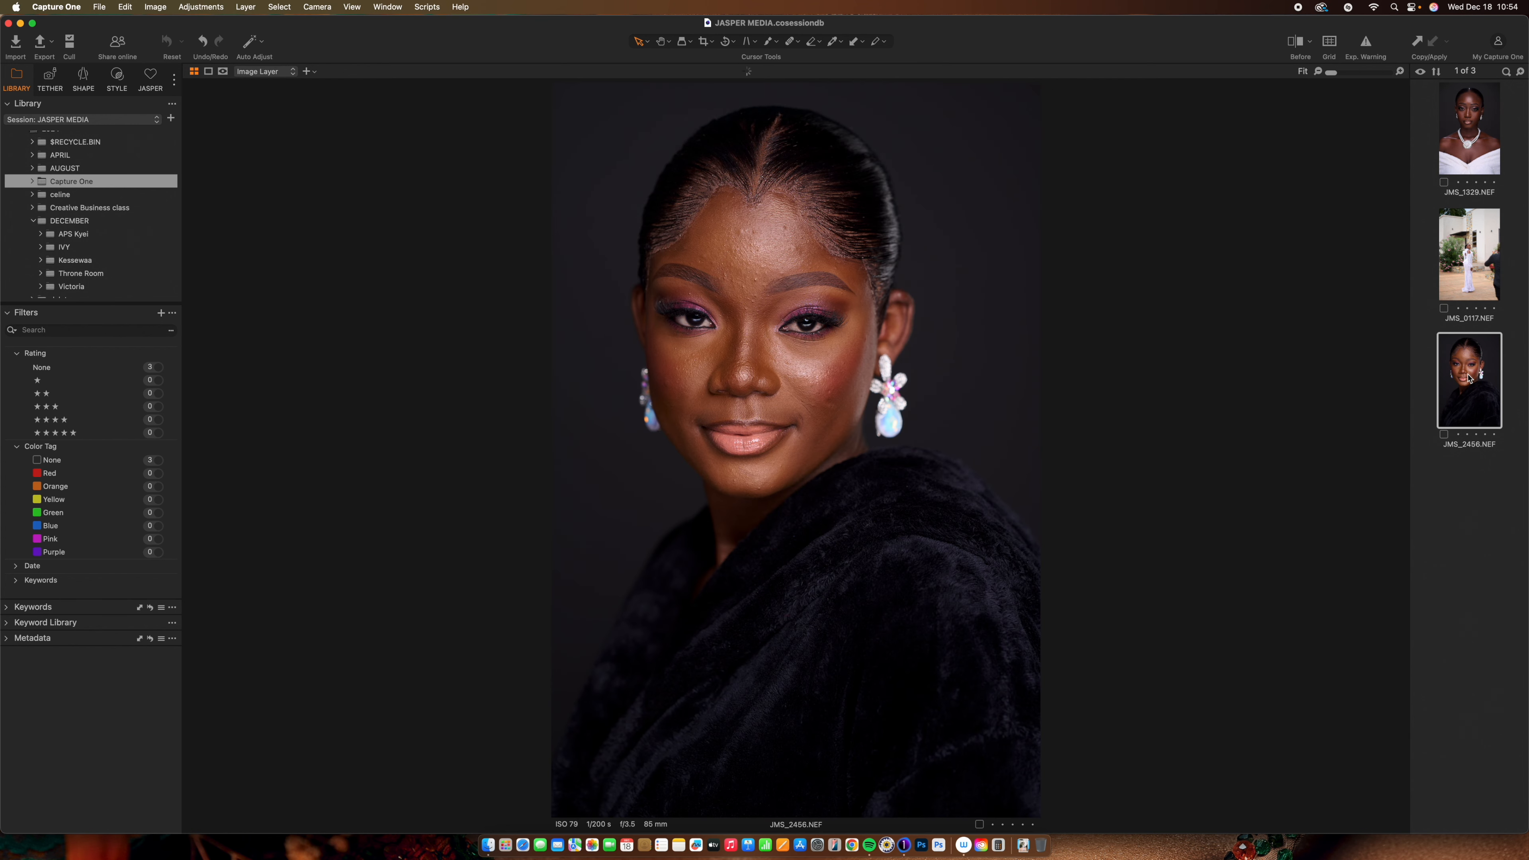
pyautogui.click(1465, 156)
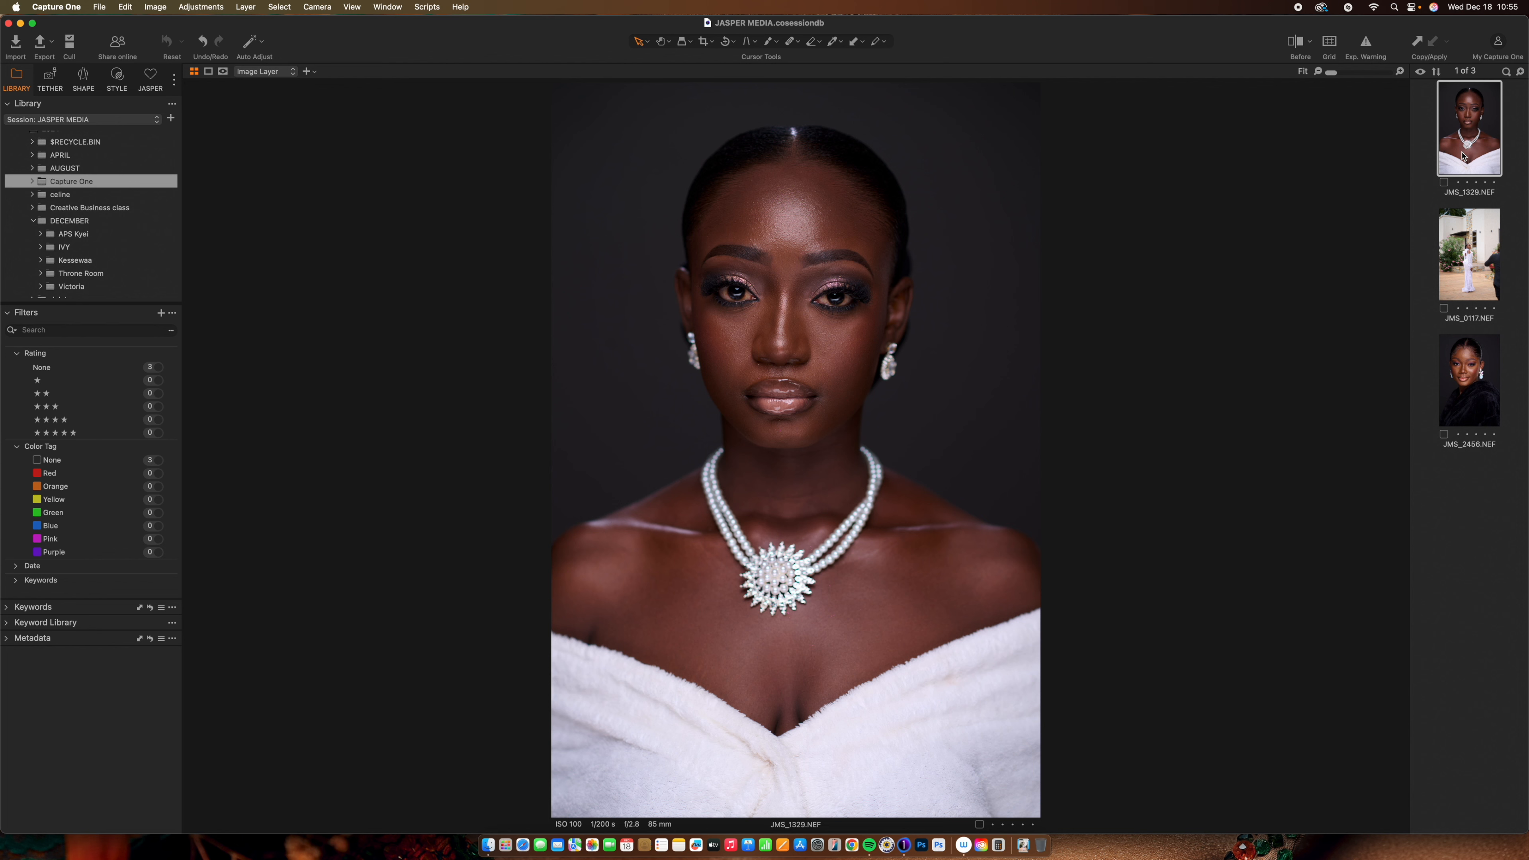
# Show the JASPER tools with White Balance, Exposure and High Dynamic Range expanded, Color Editor and Clarity collapsed
pyautogui.click(151, 79)
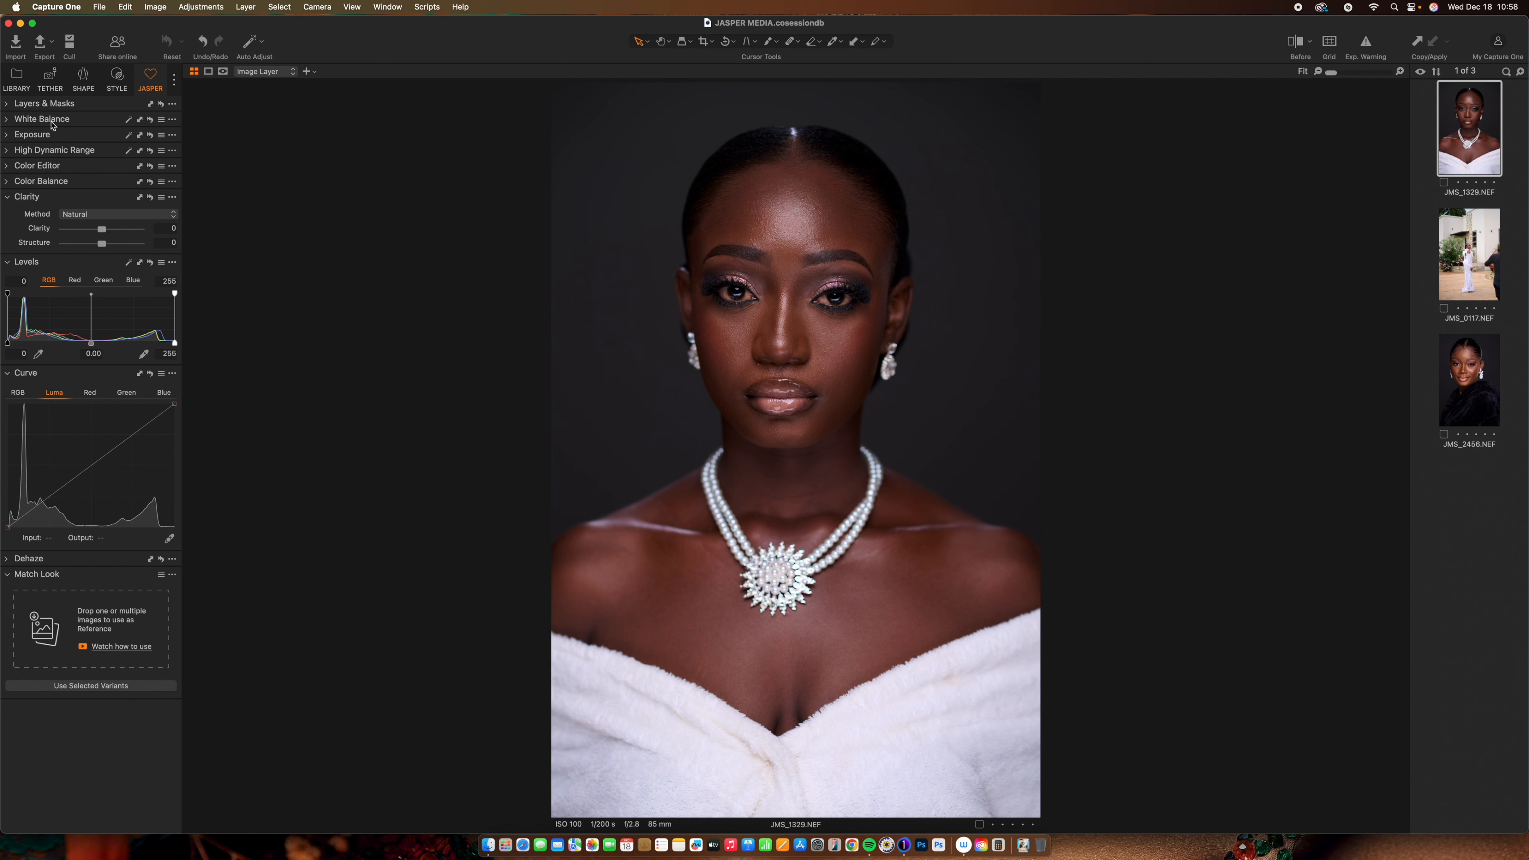
pyautogui.click(11, 120)
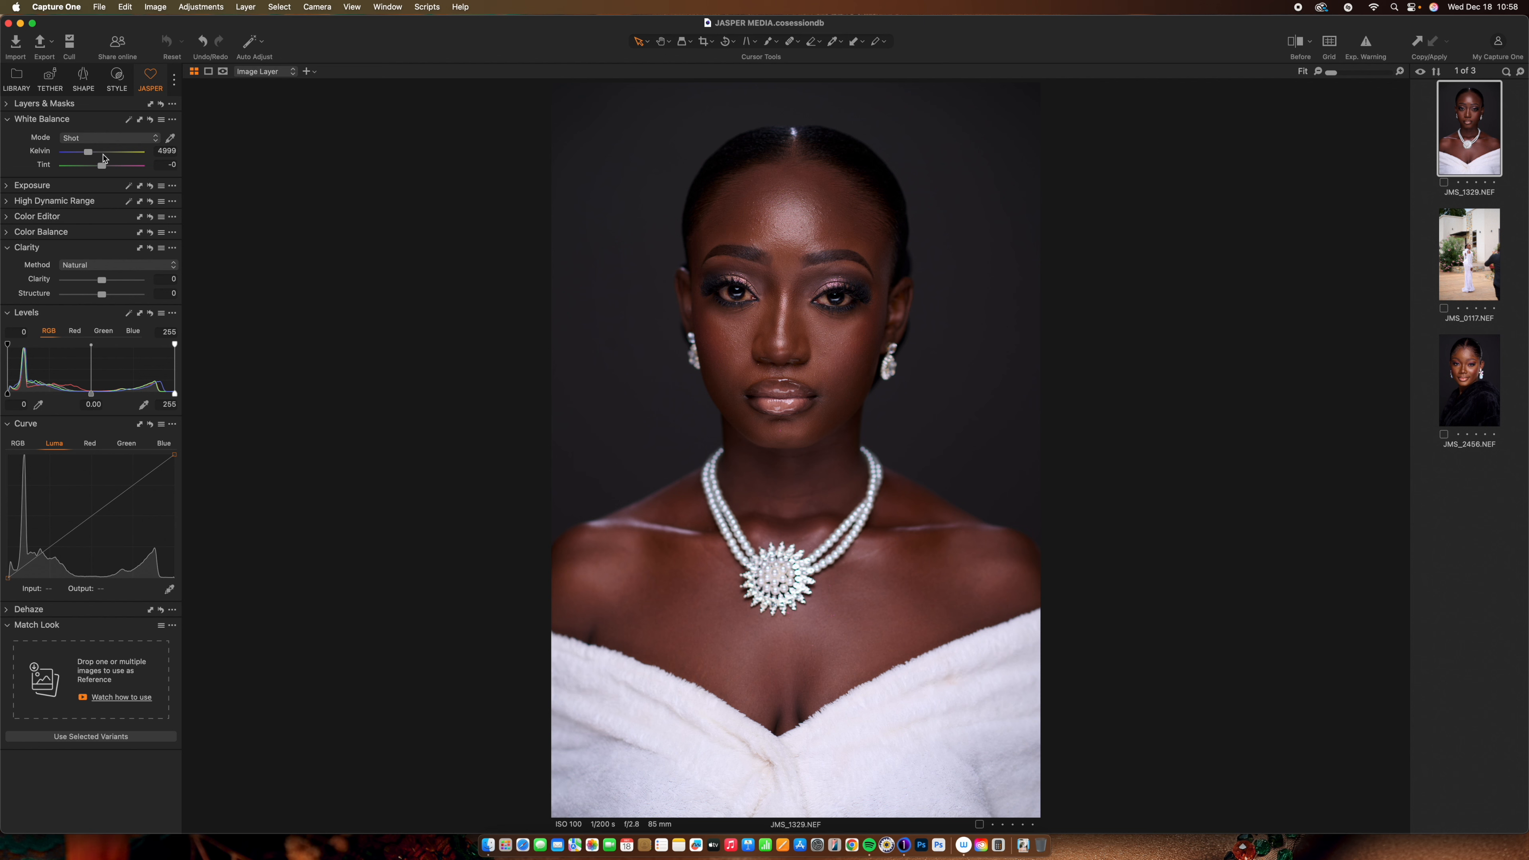
pyautogui.click(7, 186)
pyautogui.click(8, 265)
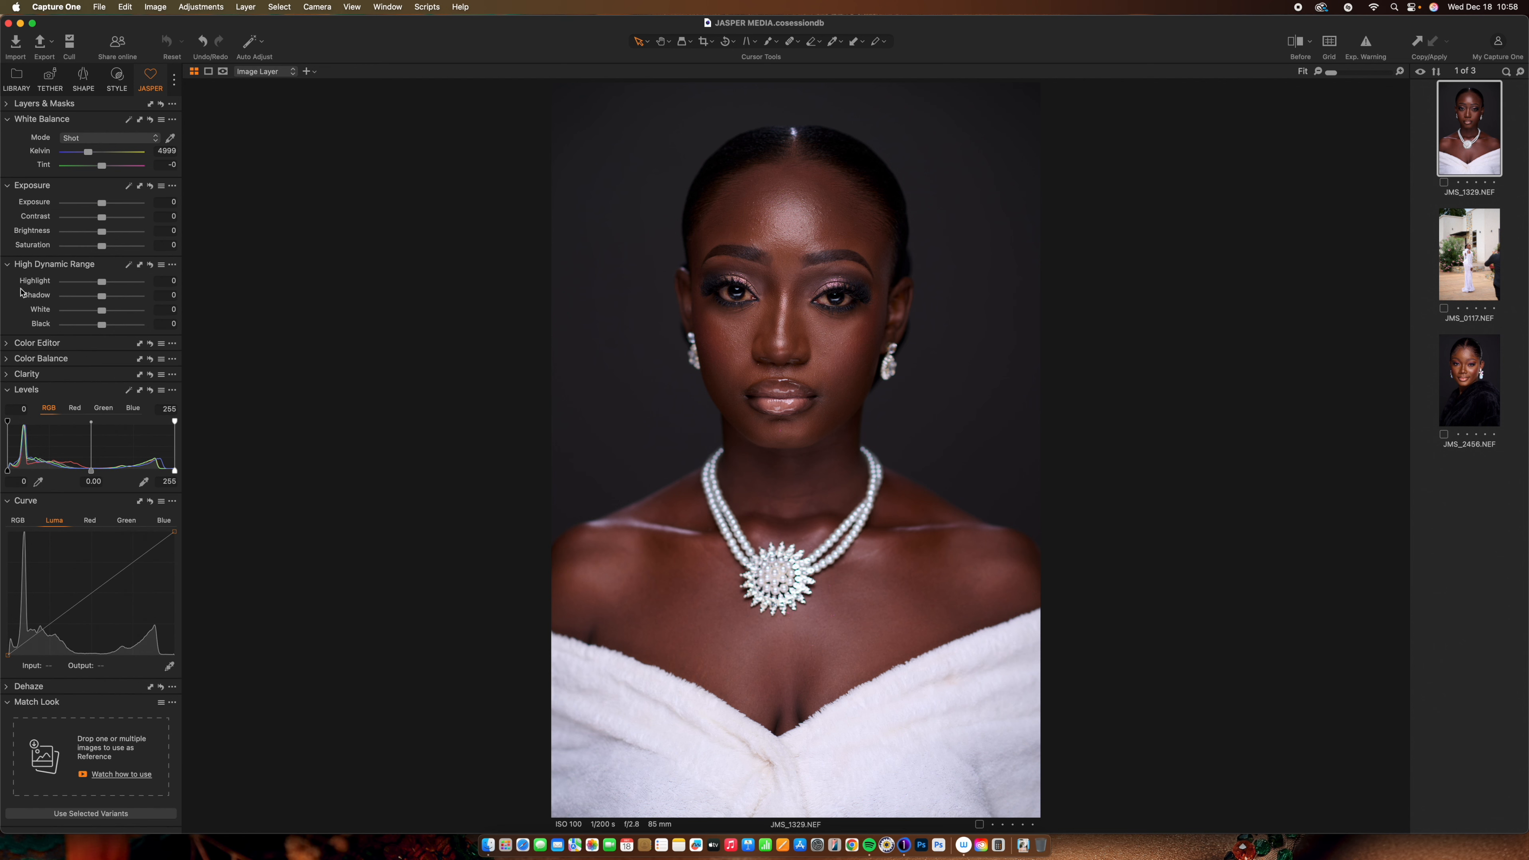
pyautogui.click(18, 344)
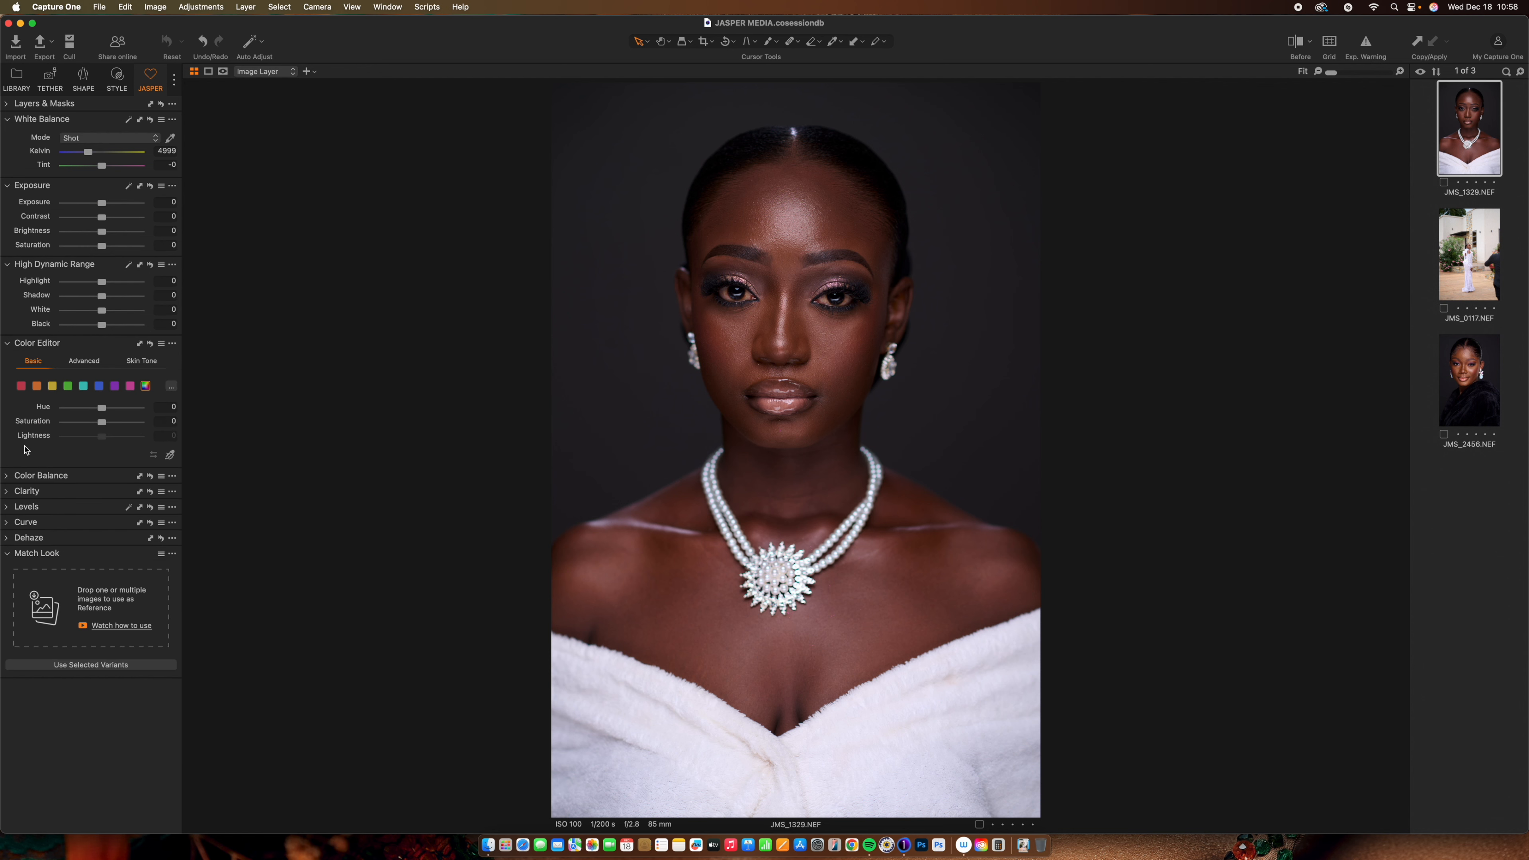
pyautogui.click(7, 344)
pyautogui.click(9, 266)
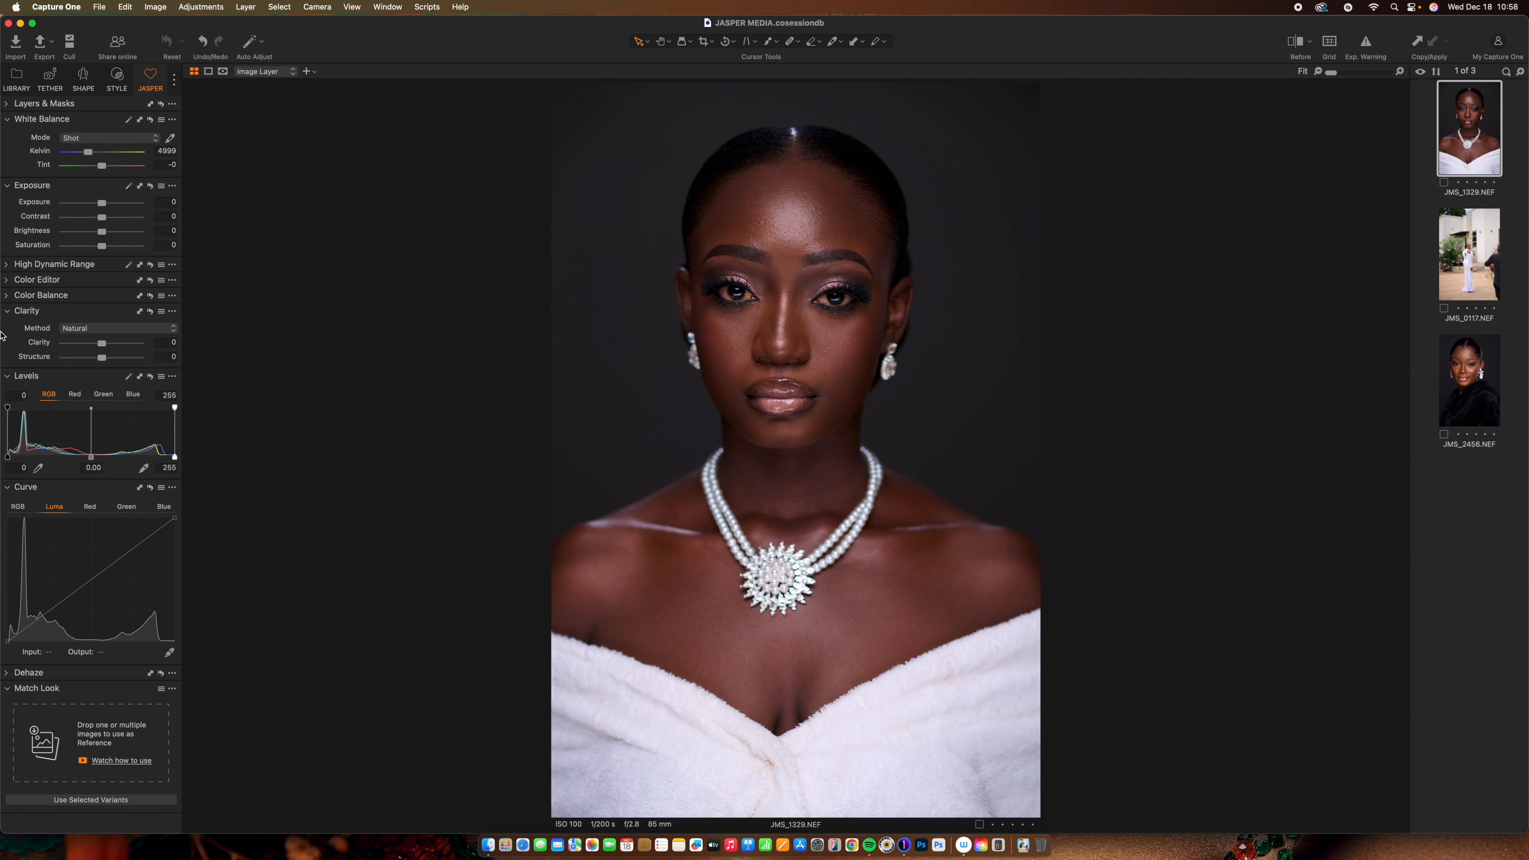
pyautogui.click(11, 315)
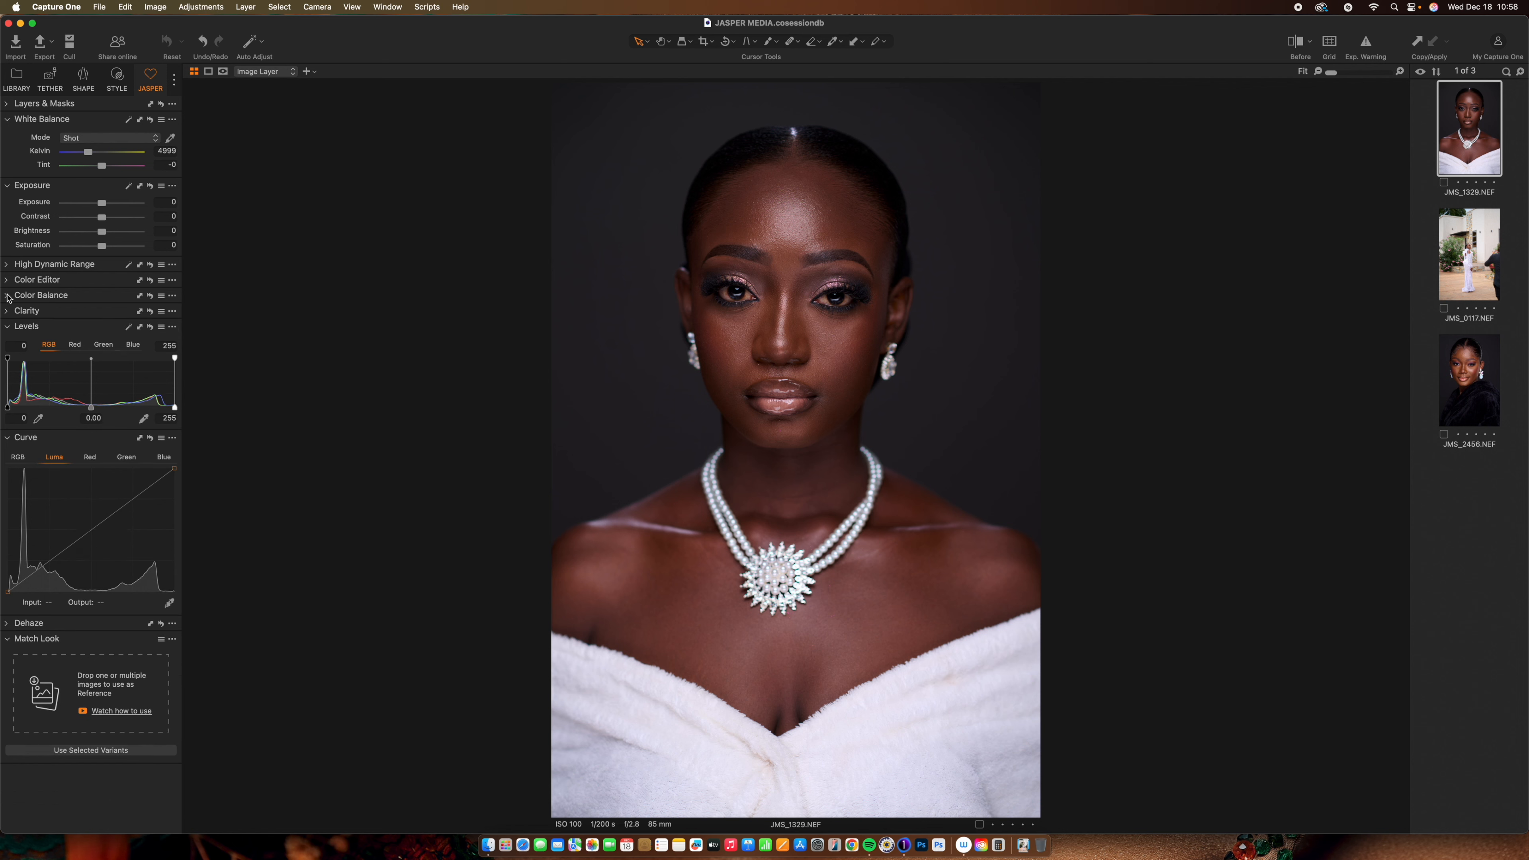
pyautogui.click(9, 266)
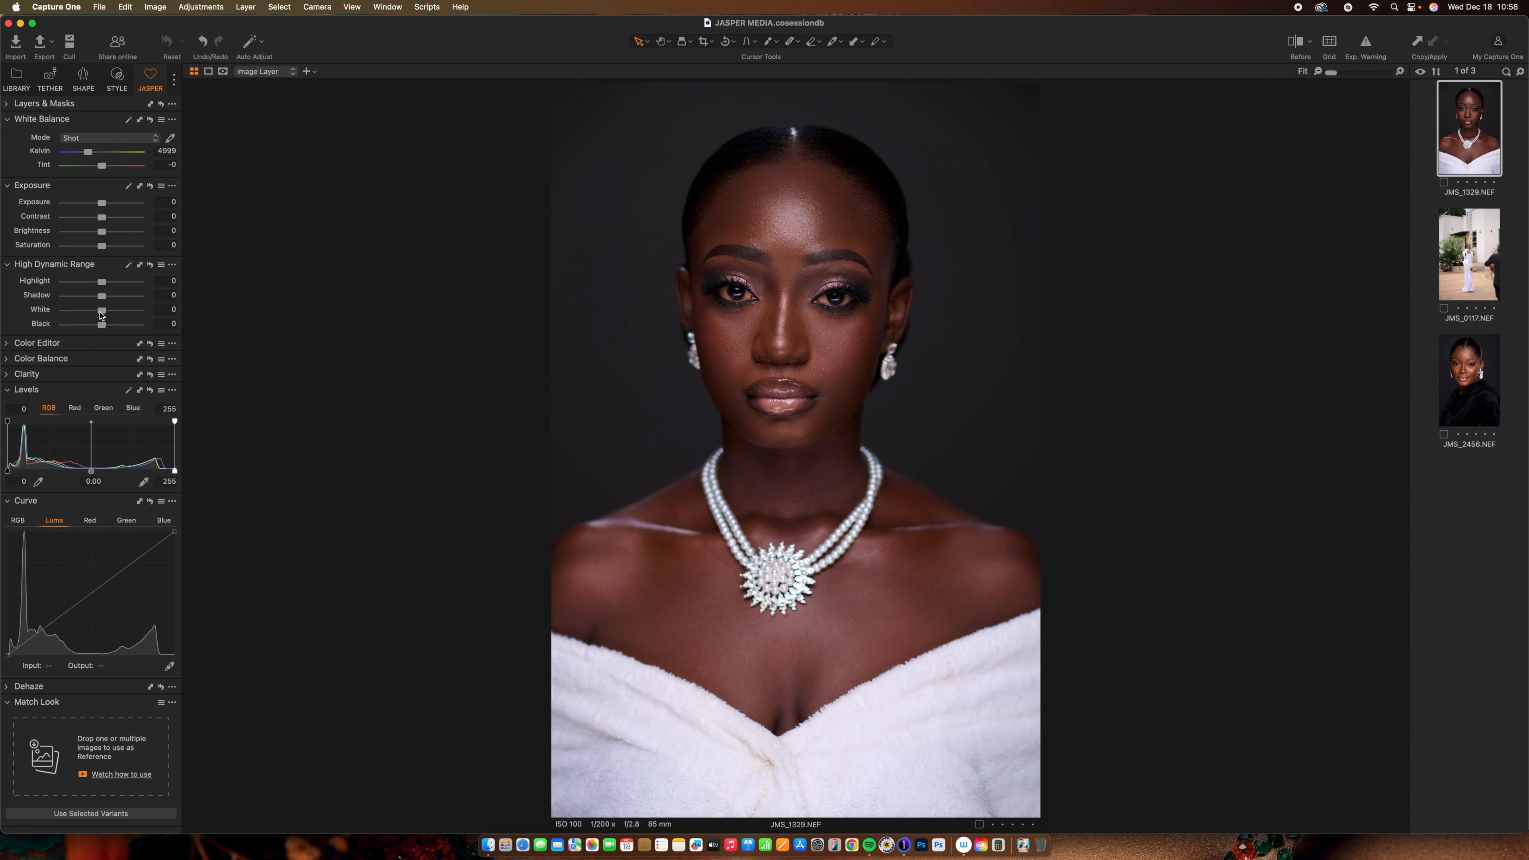
# Set exposure to -0.1 and contrast to 3, then compare Before/After
pyautogui.moveTo(102, 208); pyautogui.dragTo(107, 208)
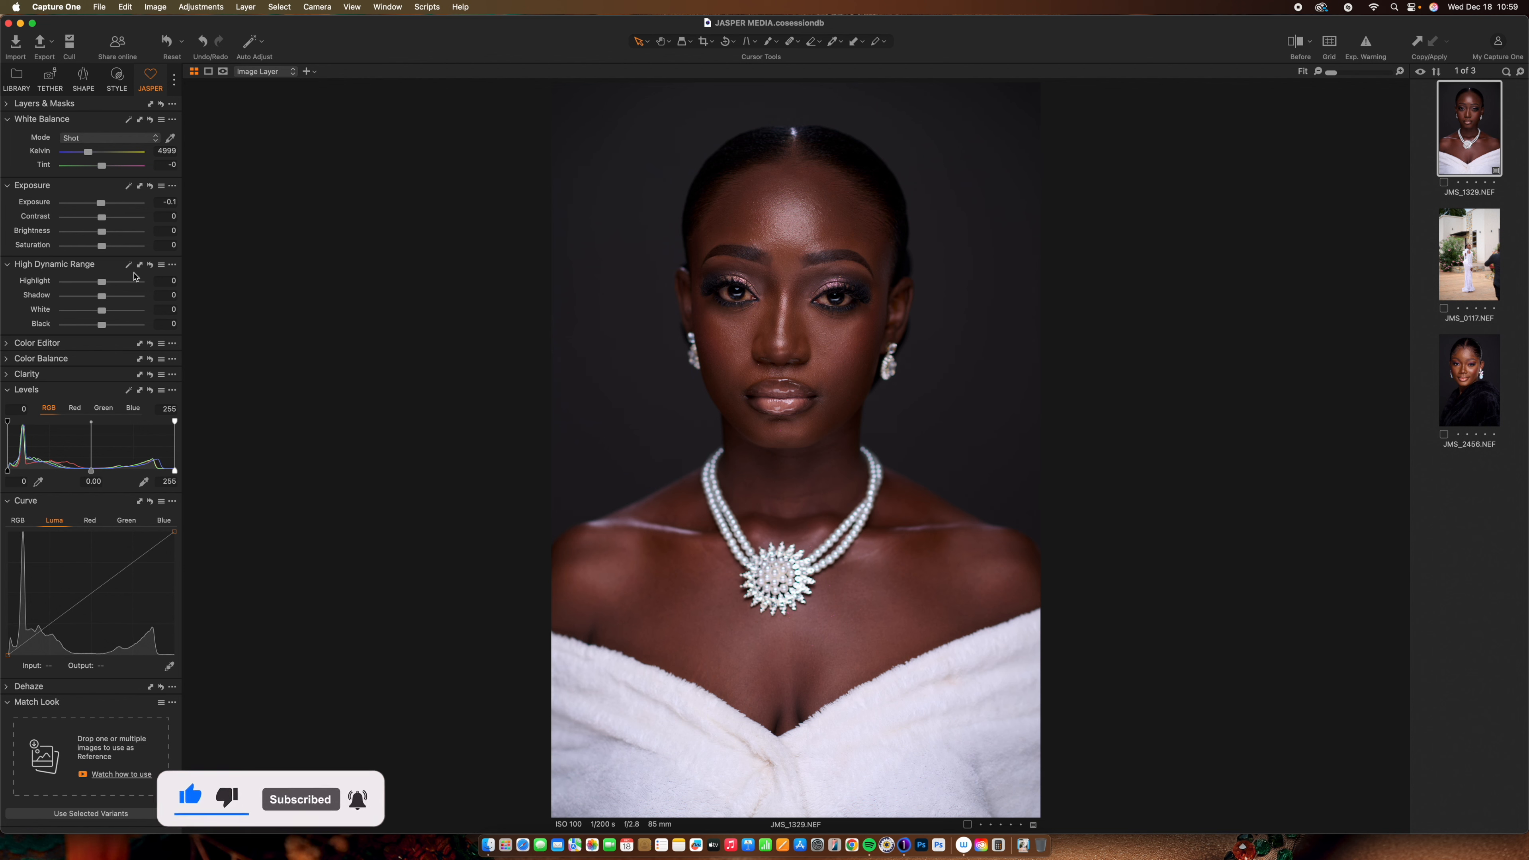
pyautogui.moveTo(107, 221); pyautogui.dragTo(108, 226)
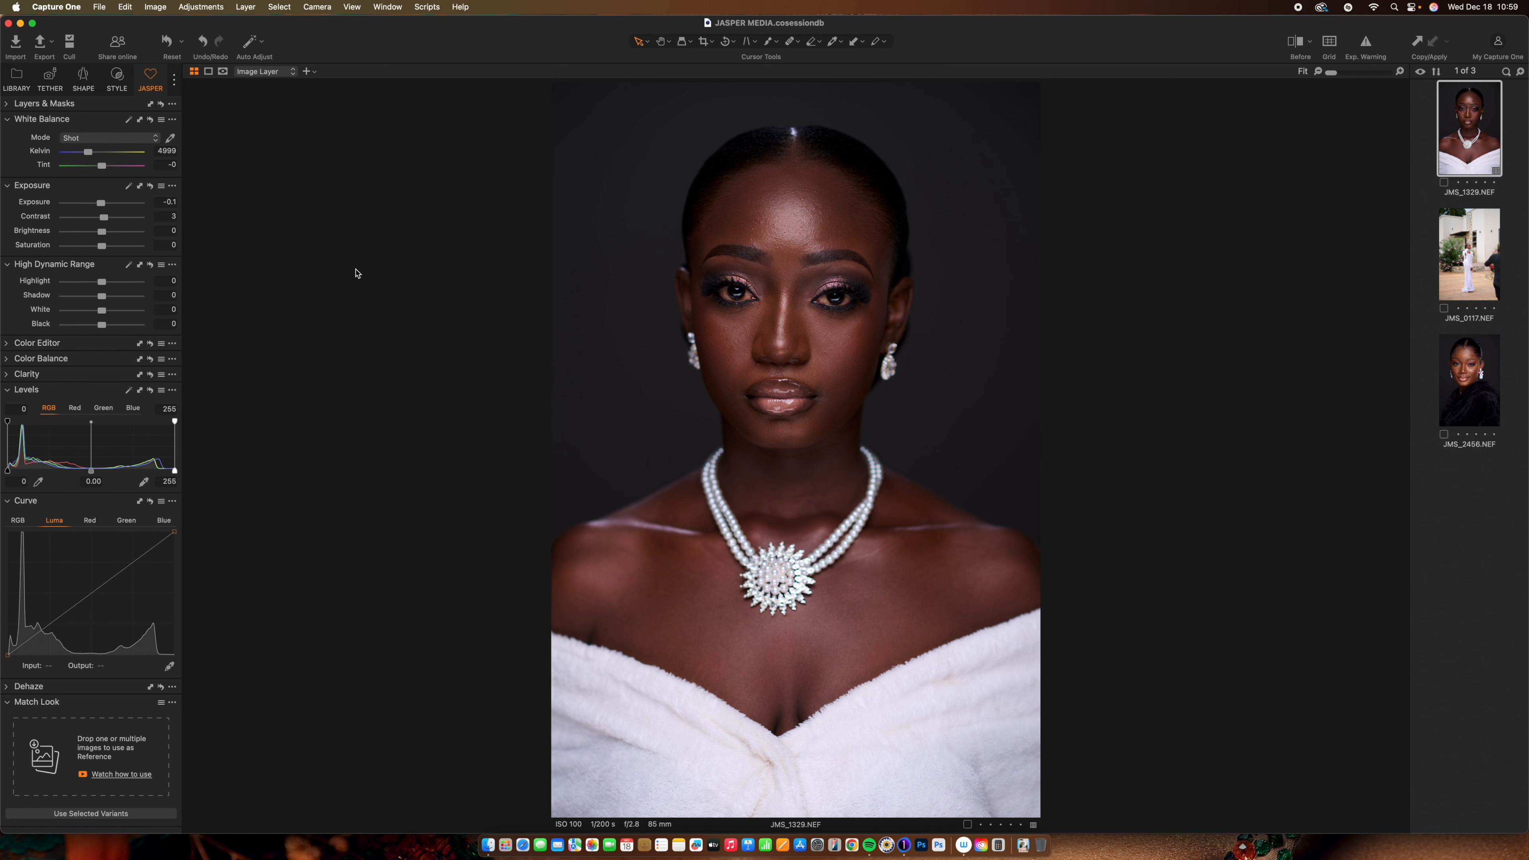
pyautogui.press('y')
pyautogui.press('y')
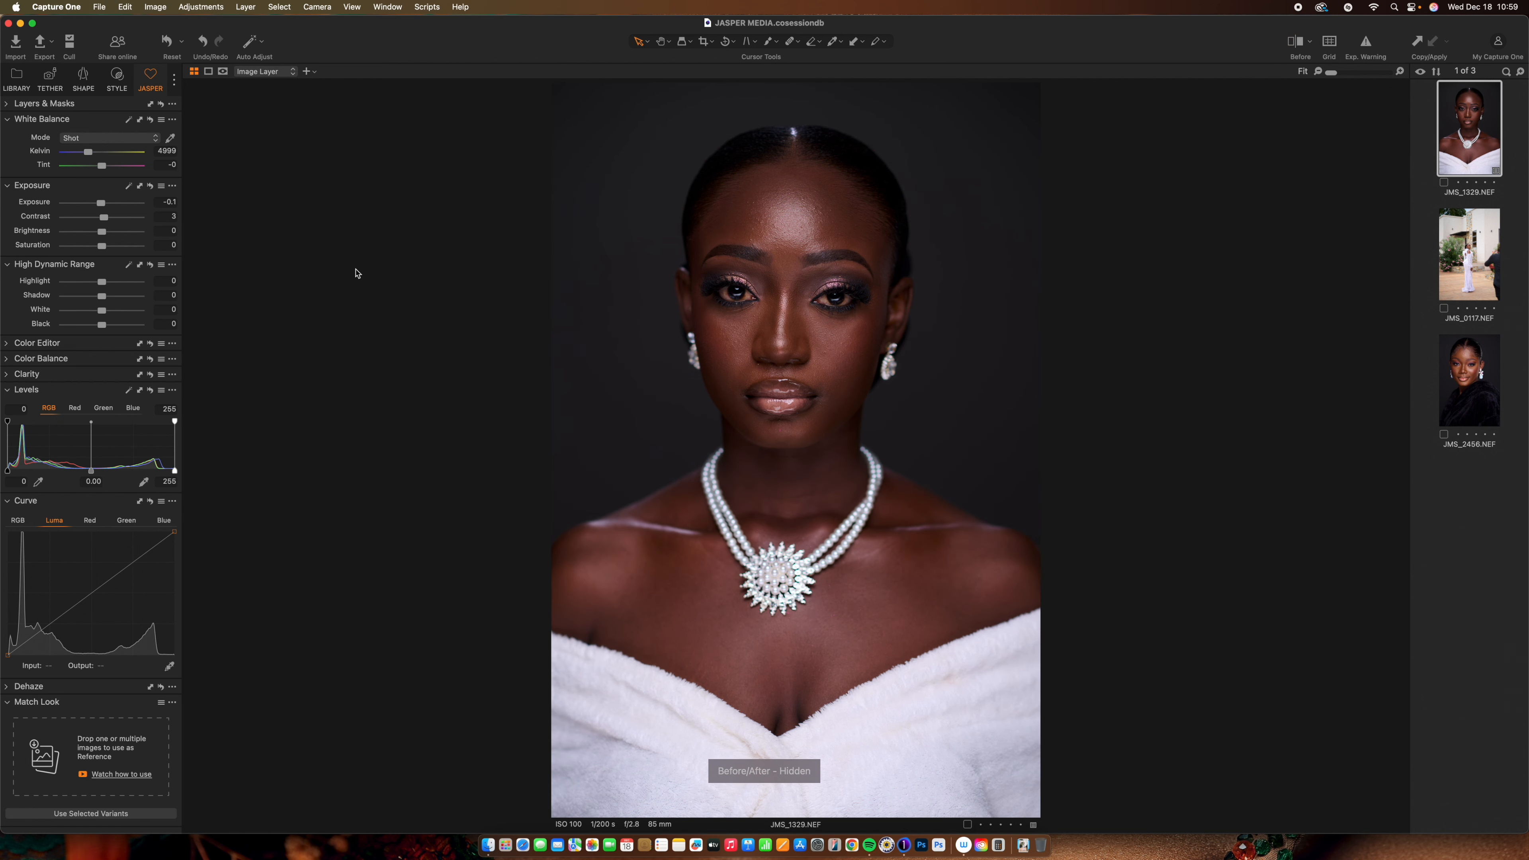
pyautogui.press('y')
pyautogui.press('y')
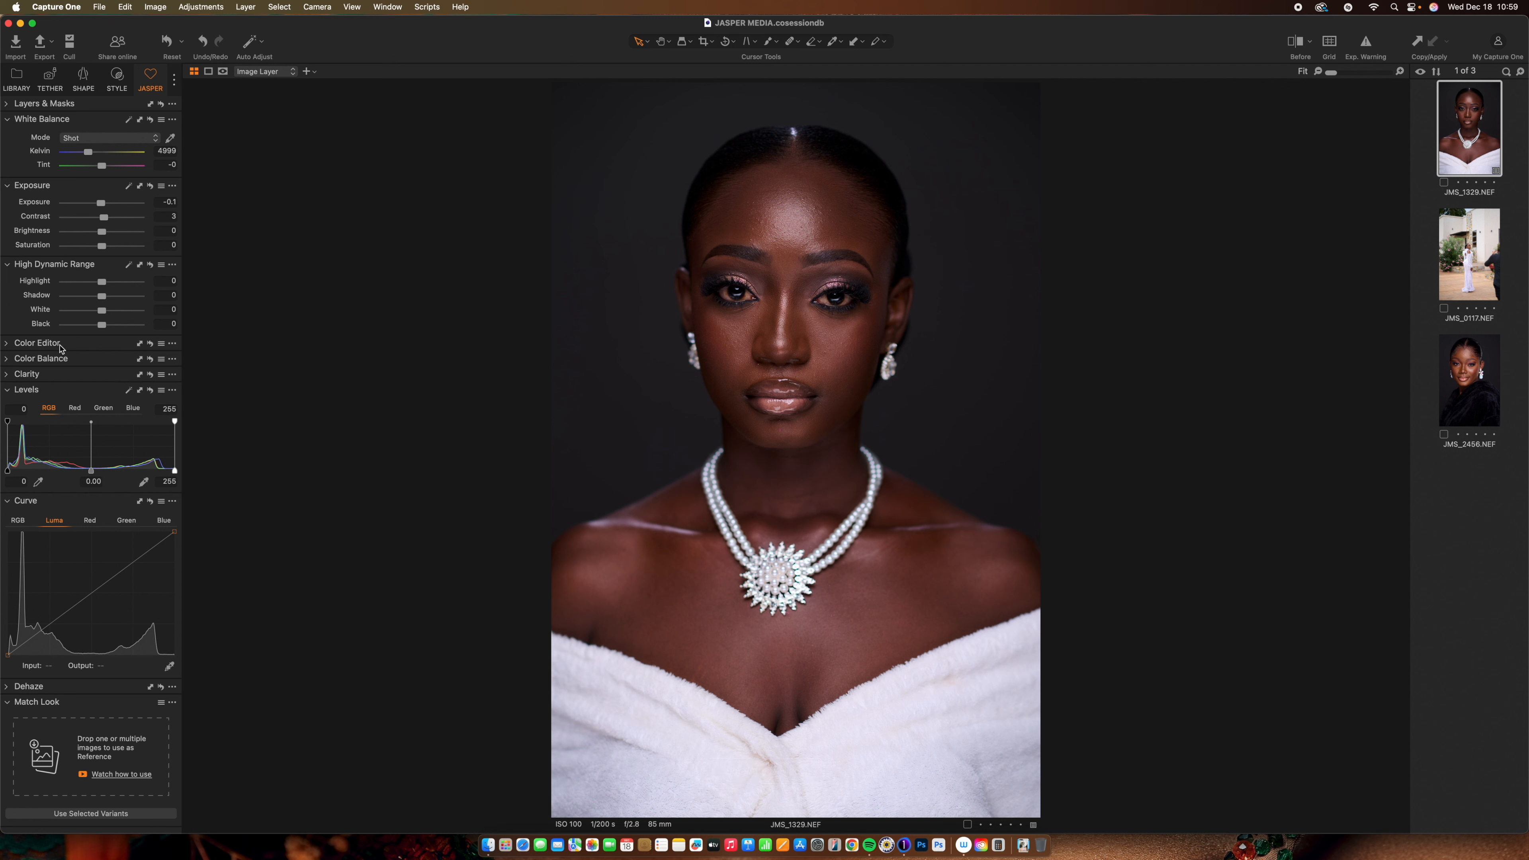
# Set saturation -5, highlights -19 and shadows 3, then compare with the original
pyautogui.moveTo(105, 246); pyautogui.dragTo(102, 255)
pyautogui.moveTo(102, 281); pyautogui.dragTo(96, 295)
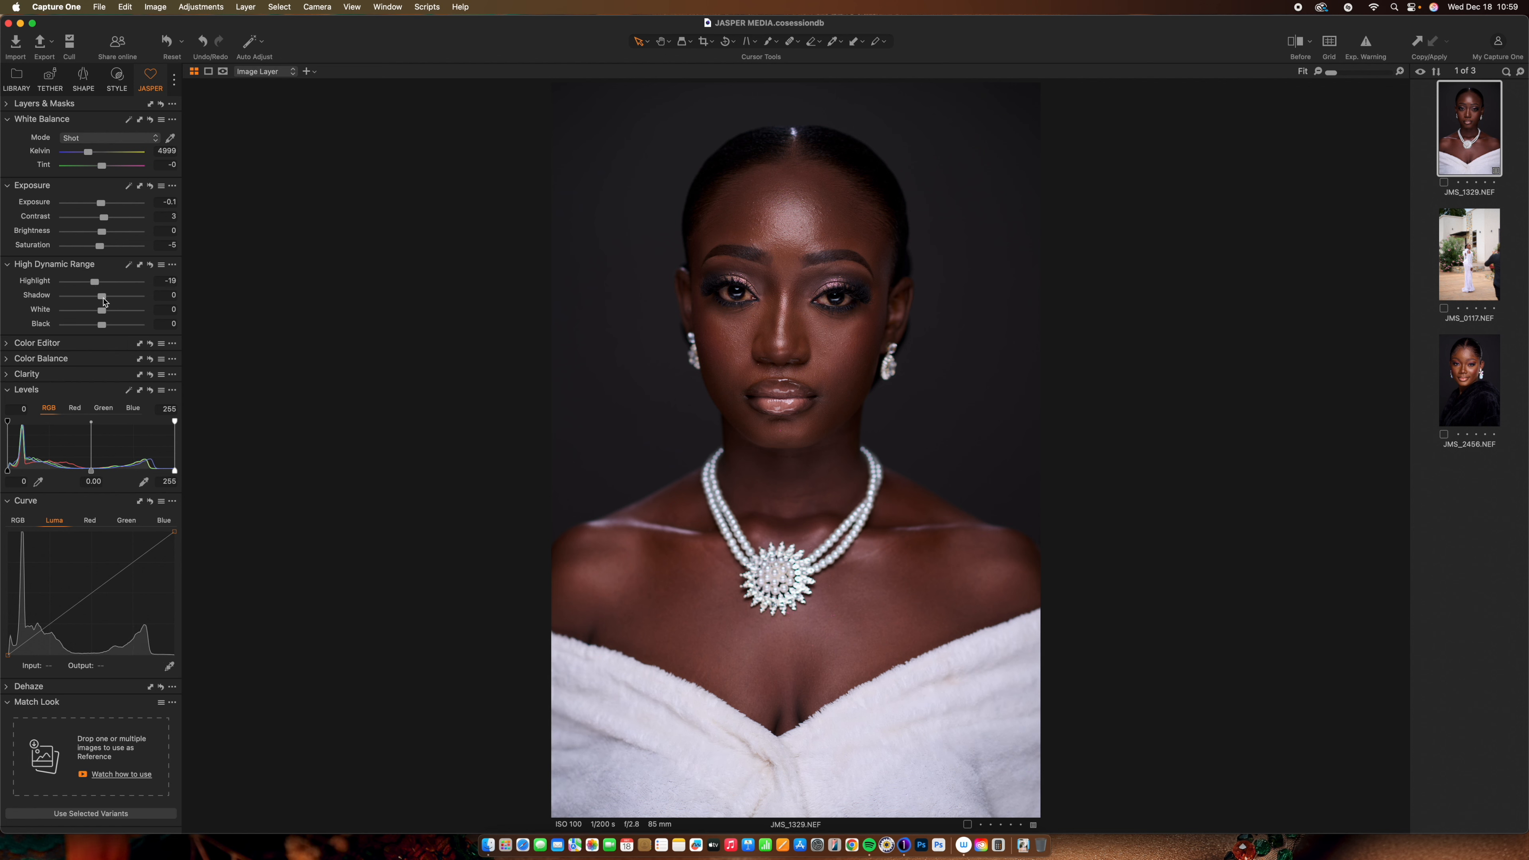
pyautogui.moveTo(103, 301); pyautogui.dragTo(107, 303)
pyautogui.press('y')
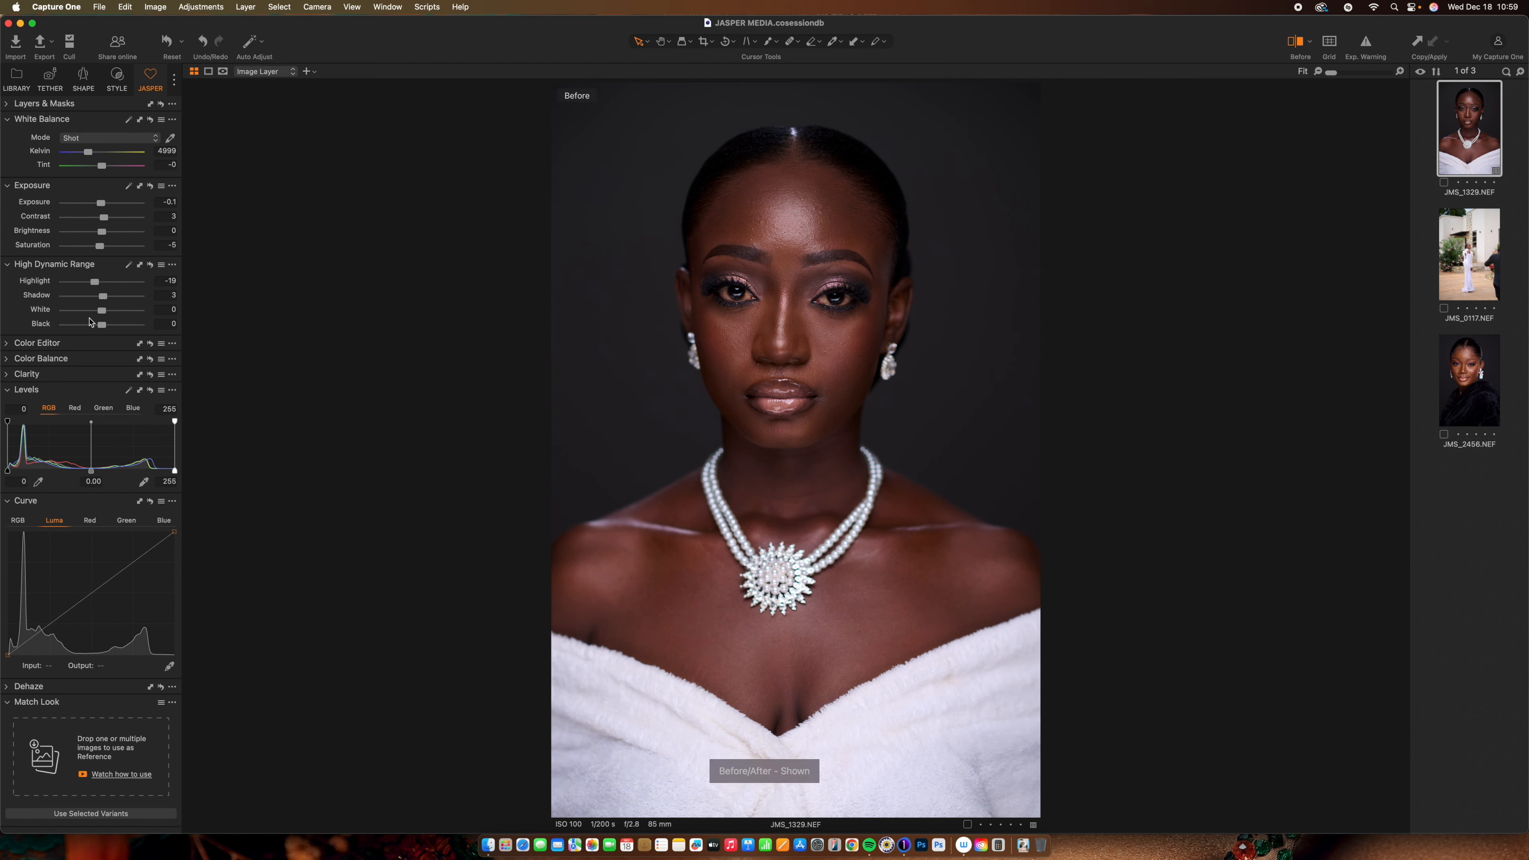
pyautogui.press('y')
pyautogui.press('y')
pyautogui.press('y')
pyautogui.press('y')
pyautogui.press('y')
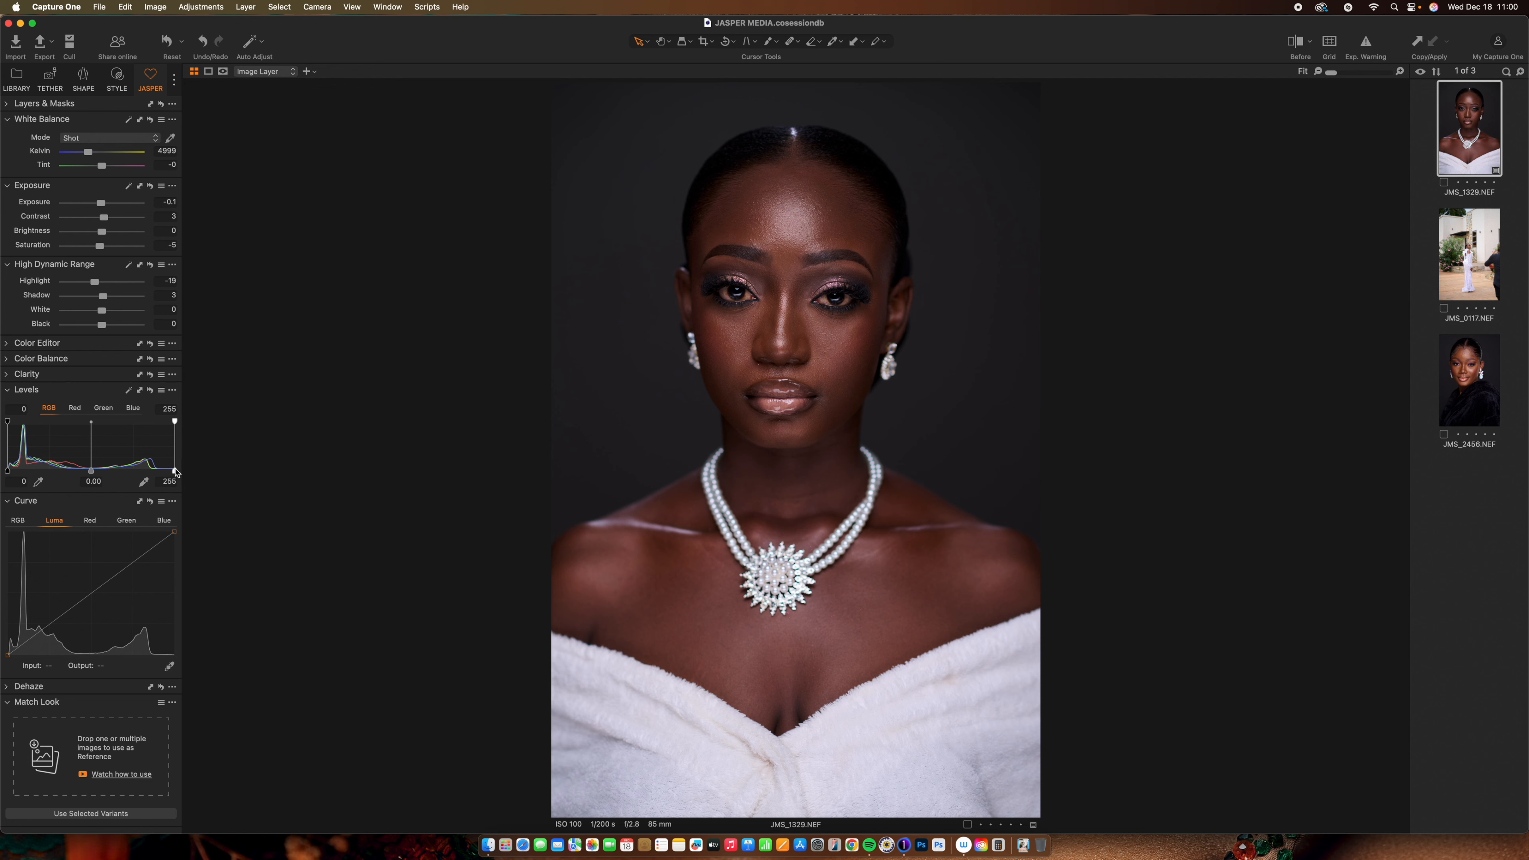
# Set the Levels white point to 236 and black point to 3, toggling Before/After
pyautogui.moveTo(174, 471); pyautogui.dragTo(162, 472)
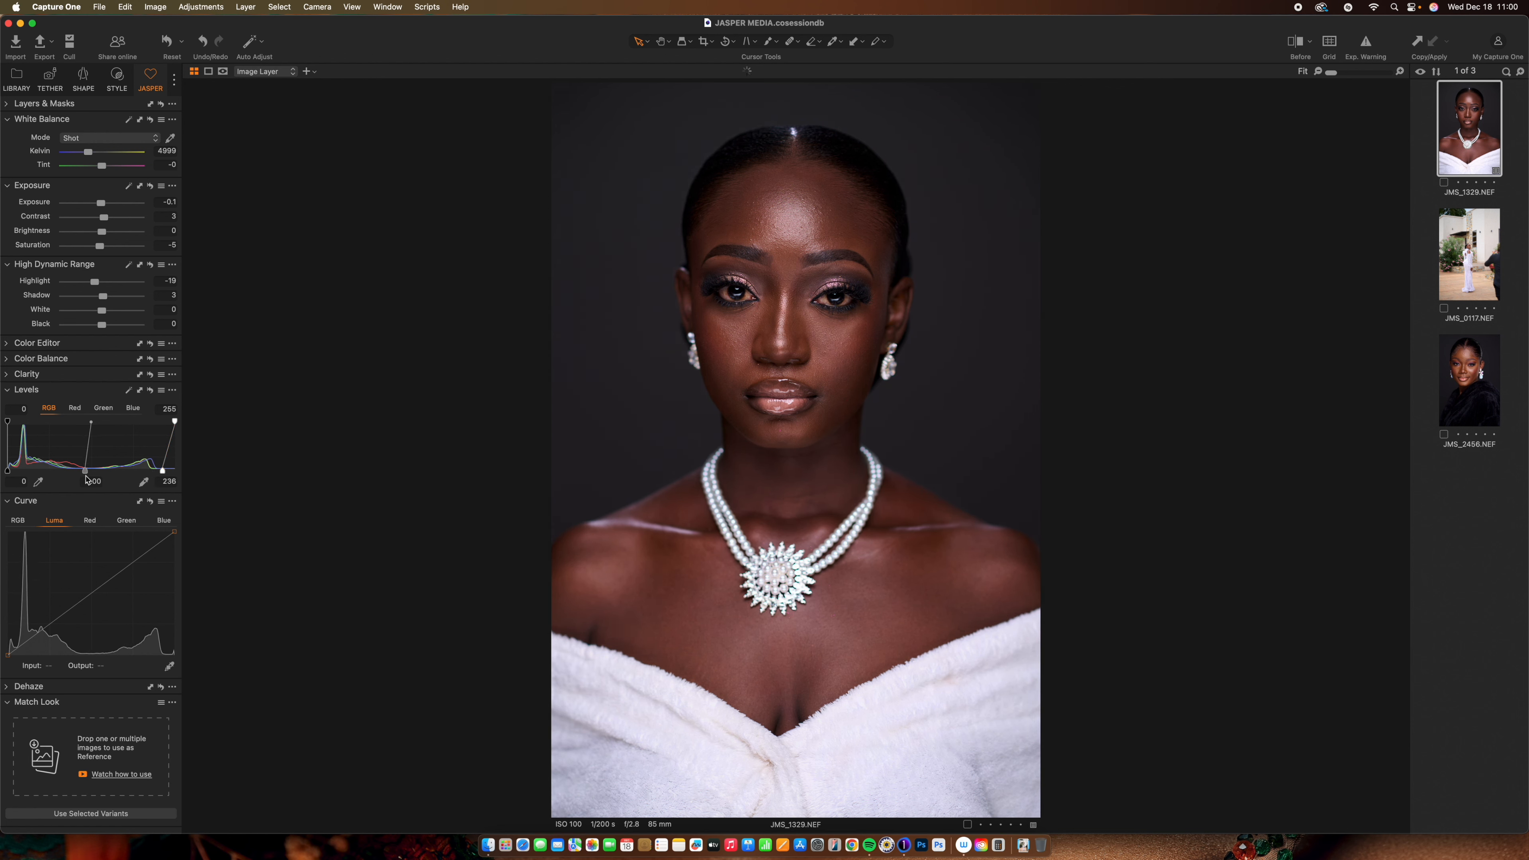
pyautogui.moveTo(7, 471); pyautogui.dragTo(10, 472)
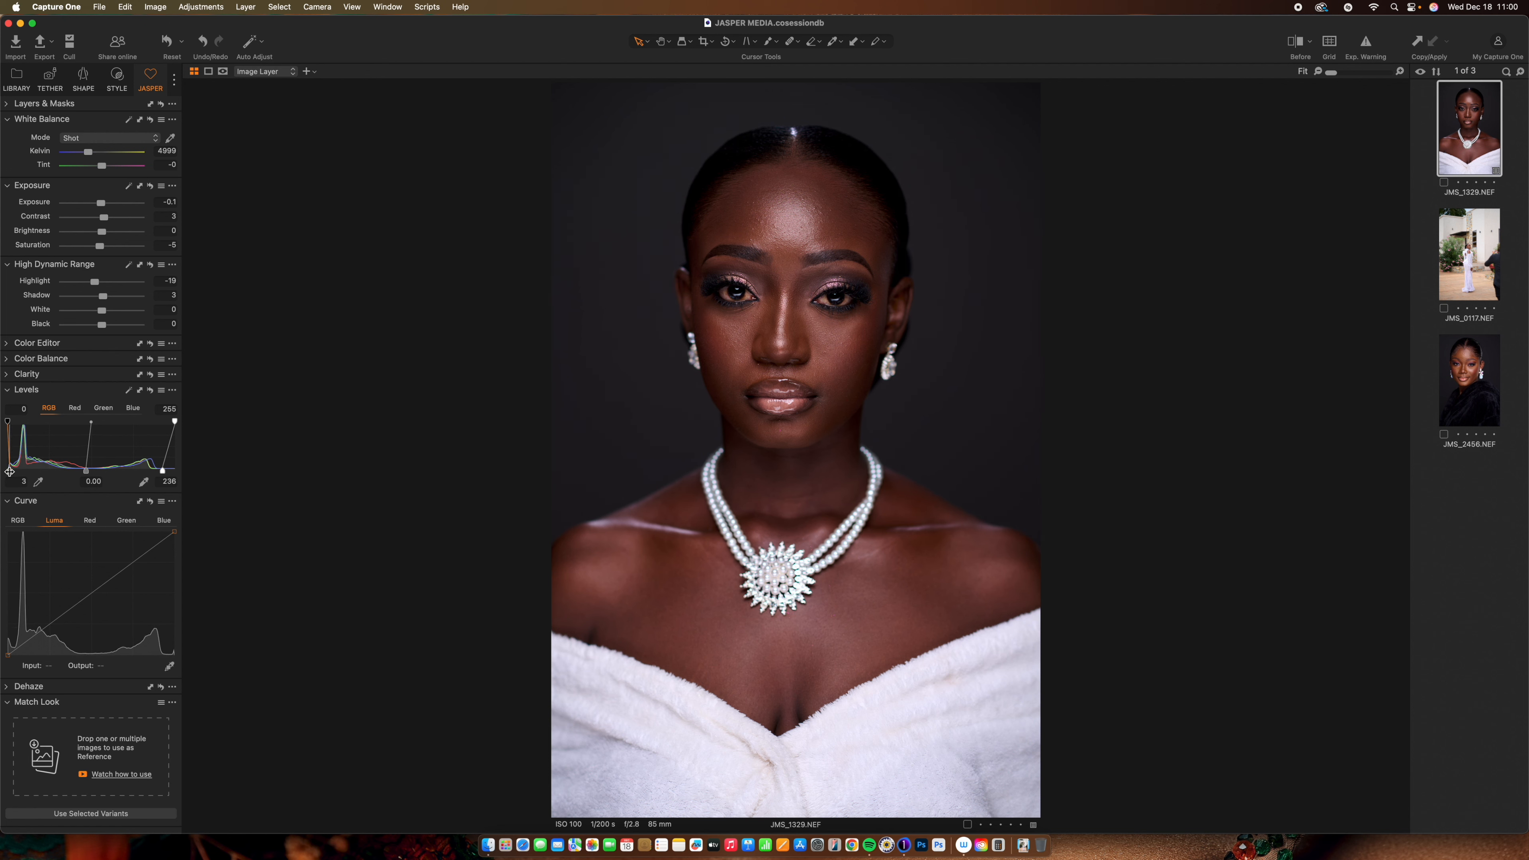
pyautogui.press('y')
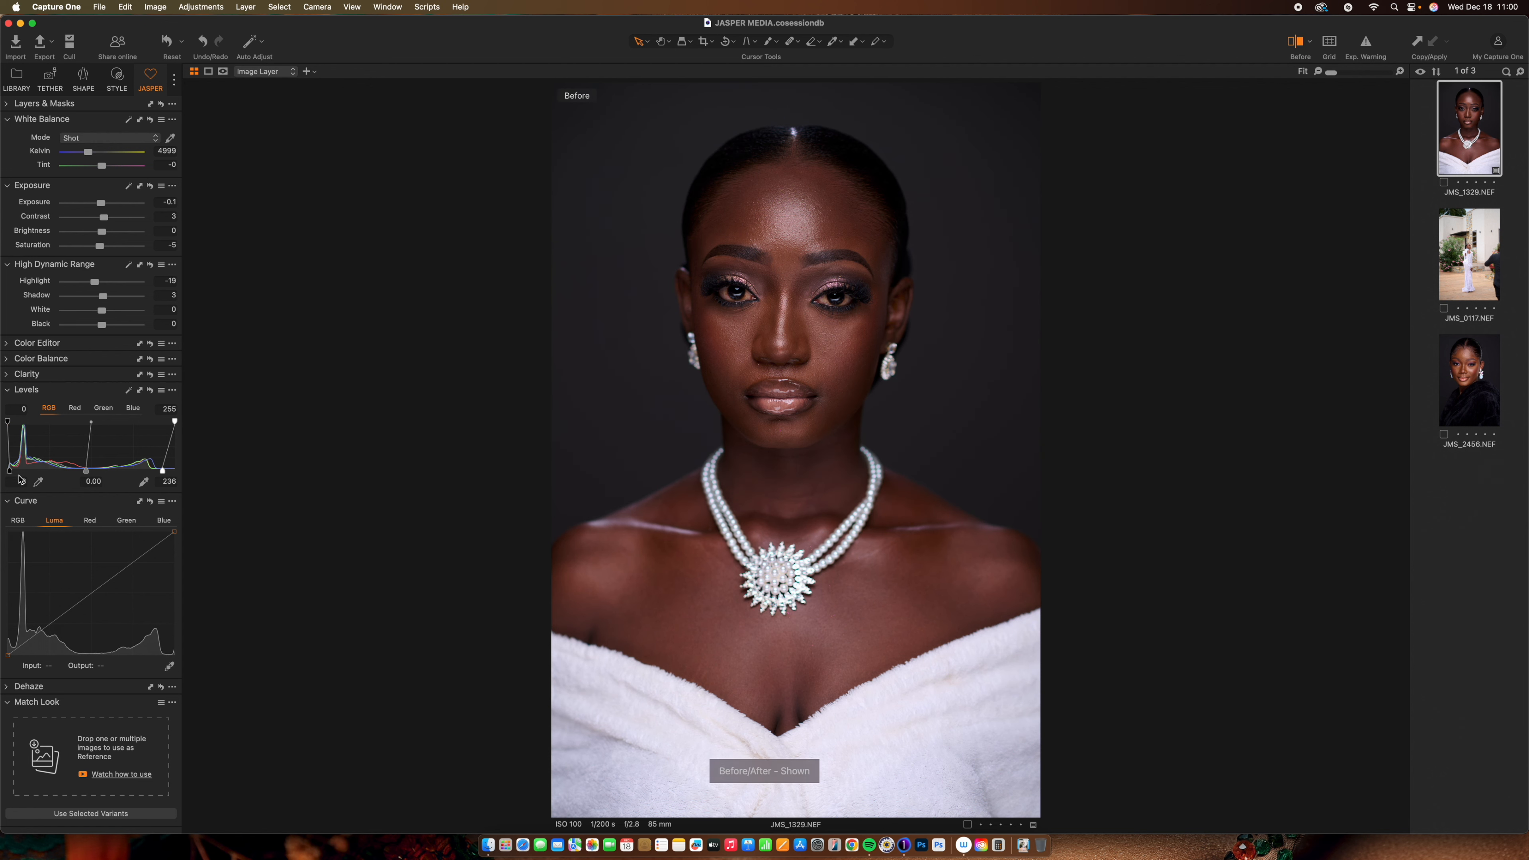
pyautogui.press('y')
pyautogui.press('y')
pyautogui.press('y')
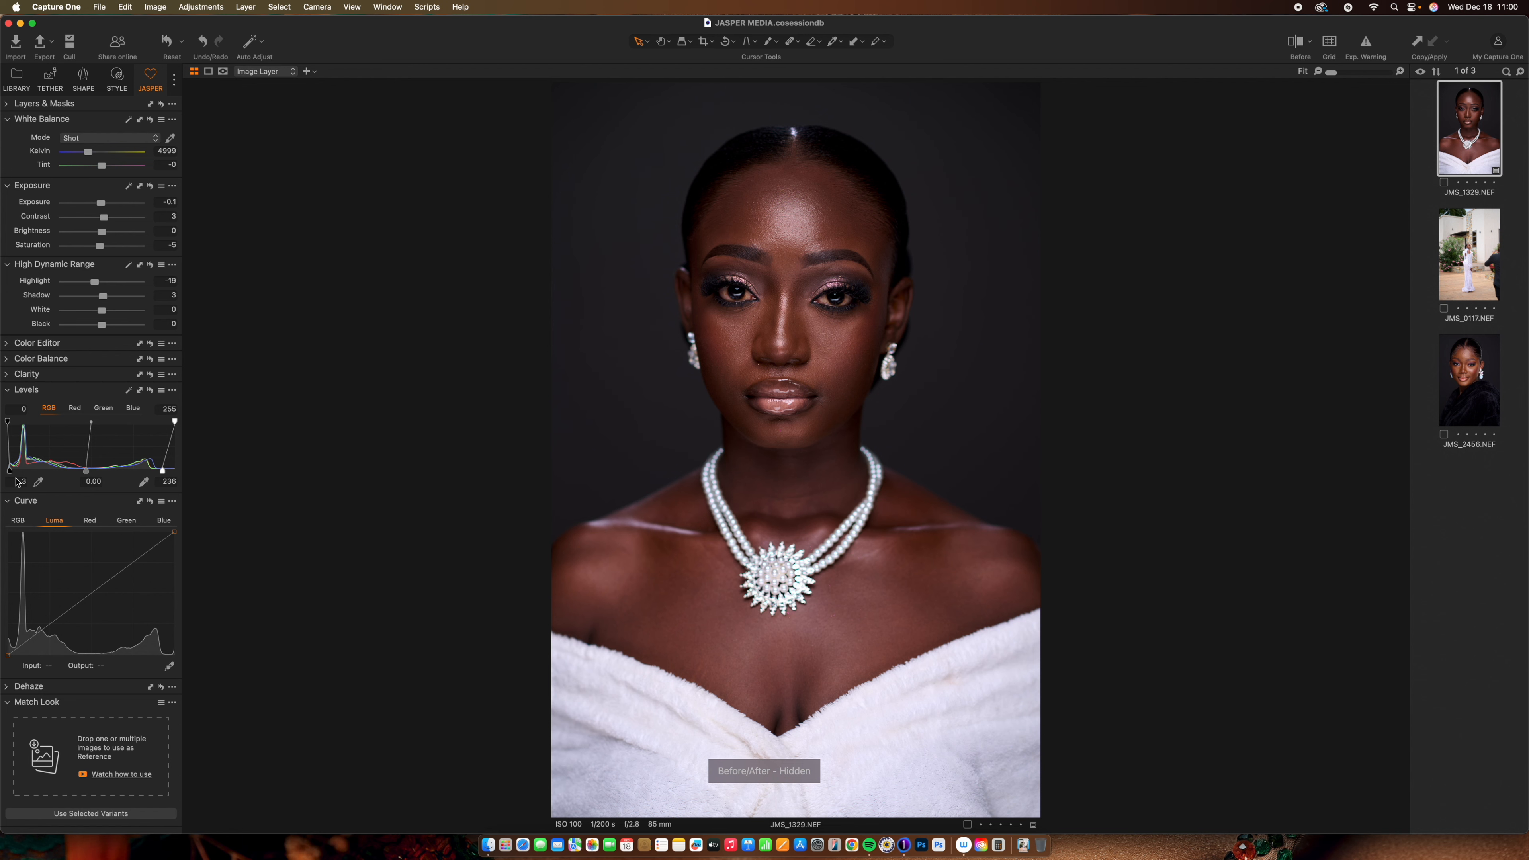
pyautogui.press('y')
pyautogui.press('y')
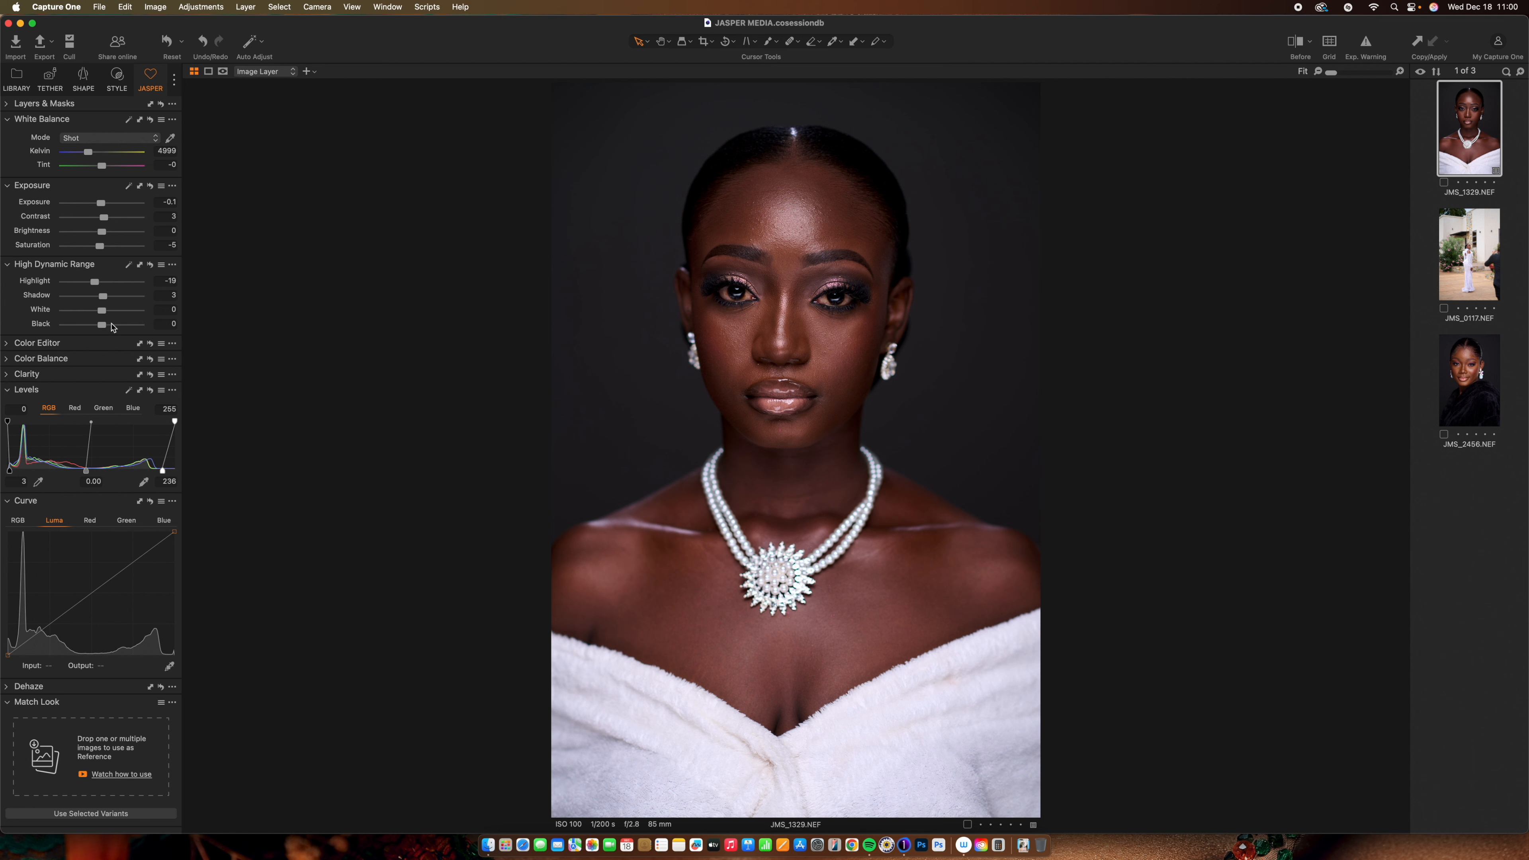
pyautogui.click(16, 394)
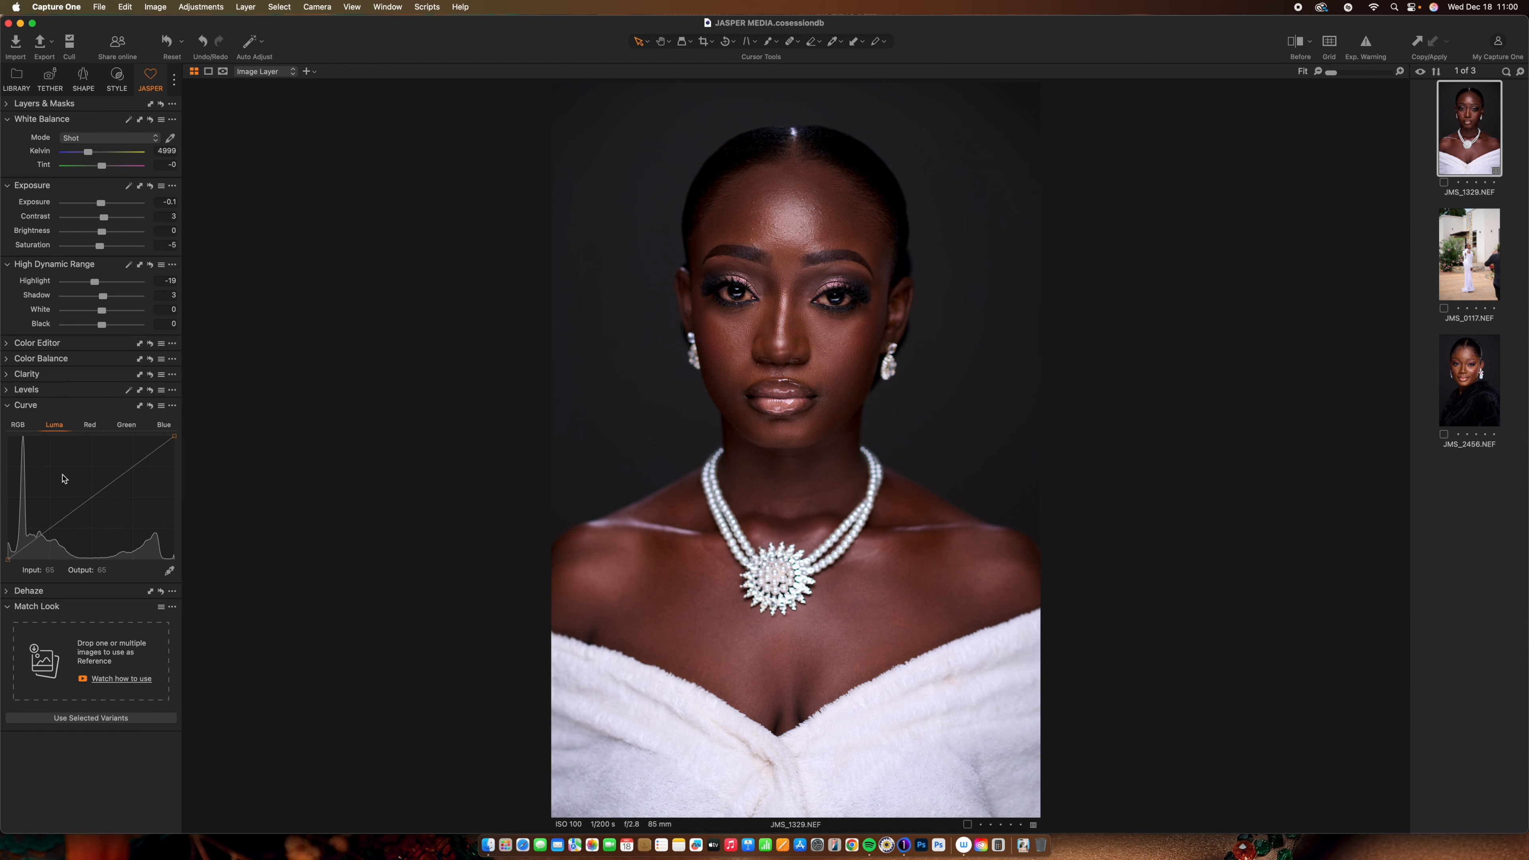
pyautogui.click(92, 498)
pyautogui.click(49, 529)
pyautogui.moveTo(133, 468); pyautogui.dragTo(134, 473)
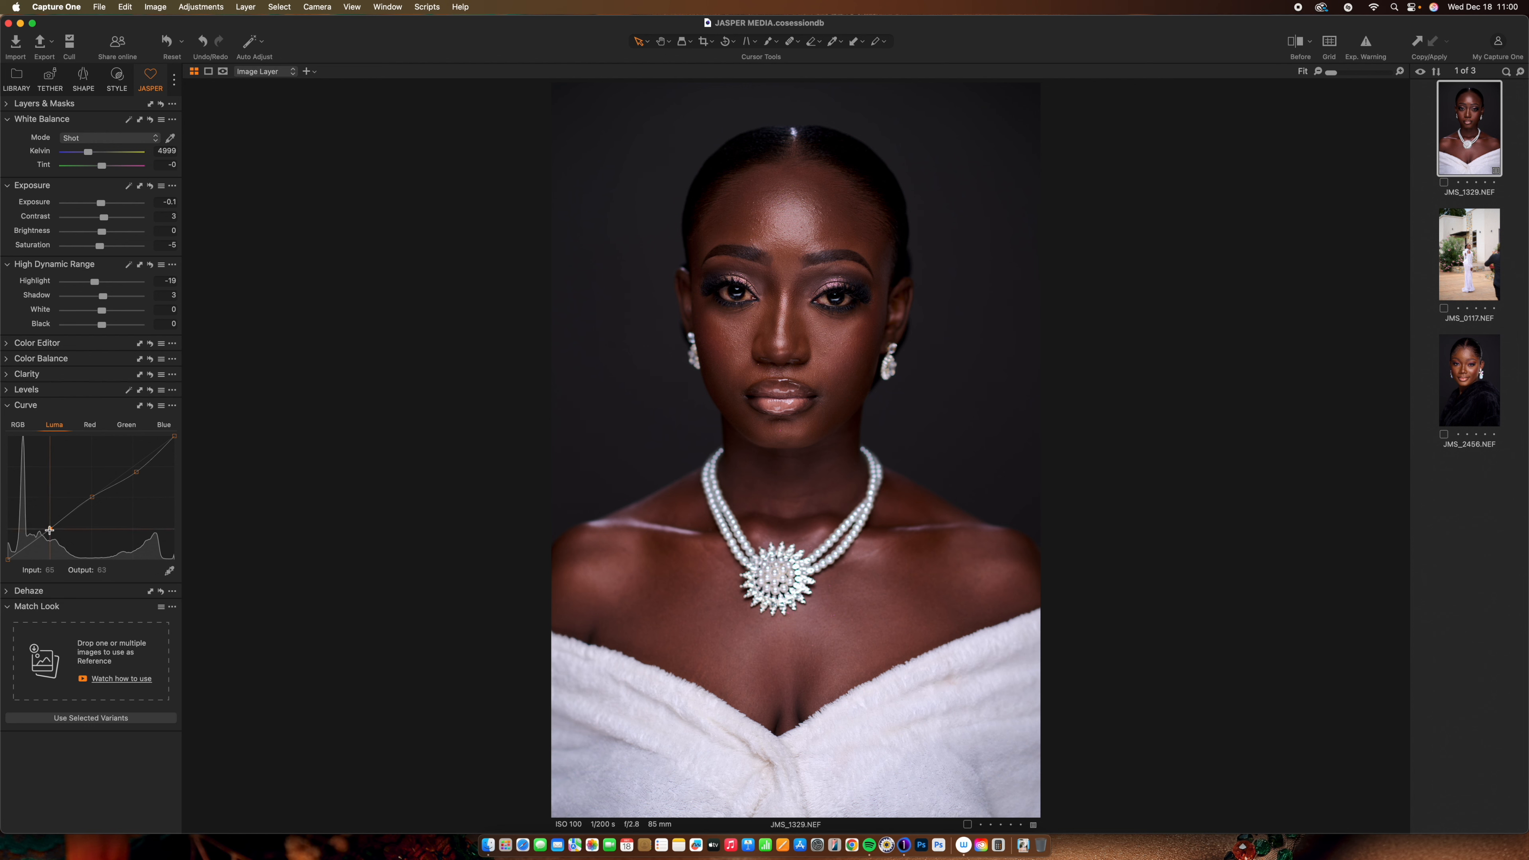
pyautogui.moveTo(49, 530); pyautogui.dragTo(50, 531)
pyautogui.press('y')
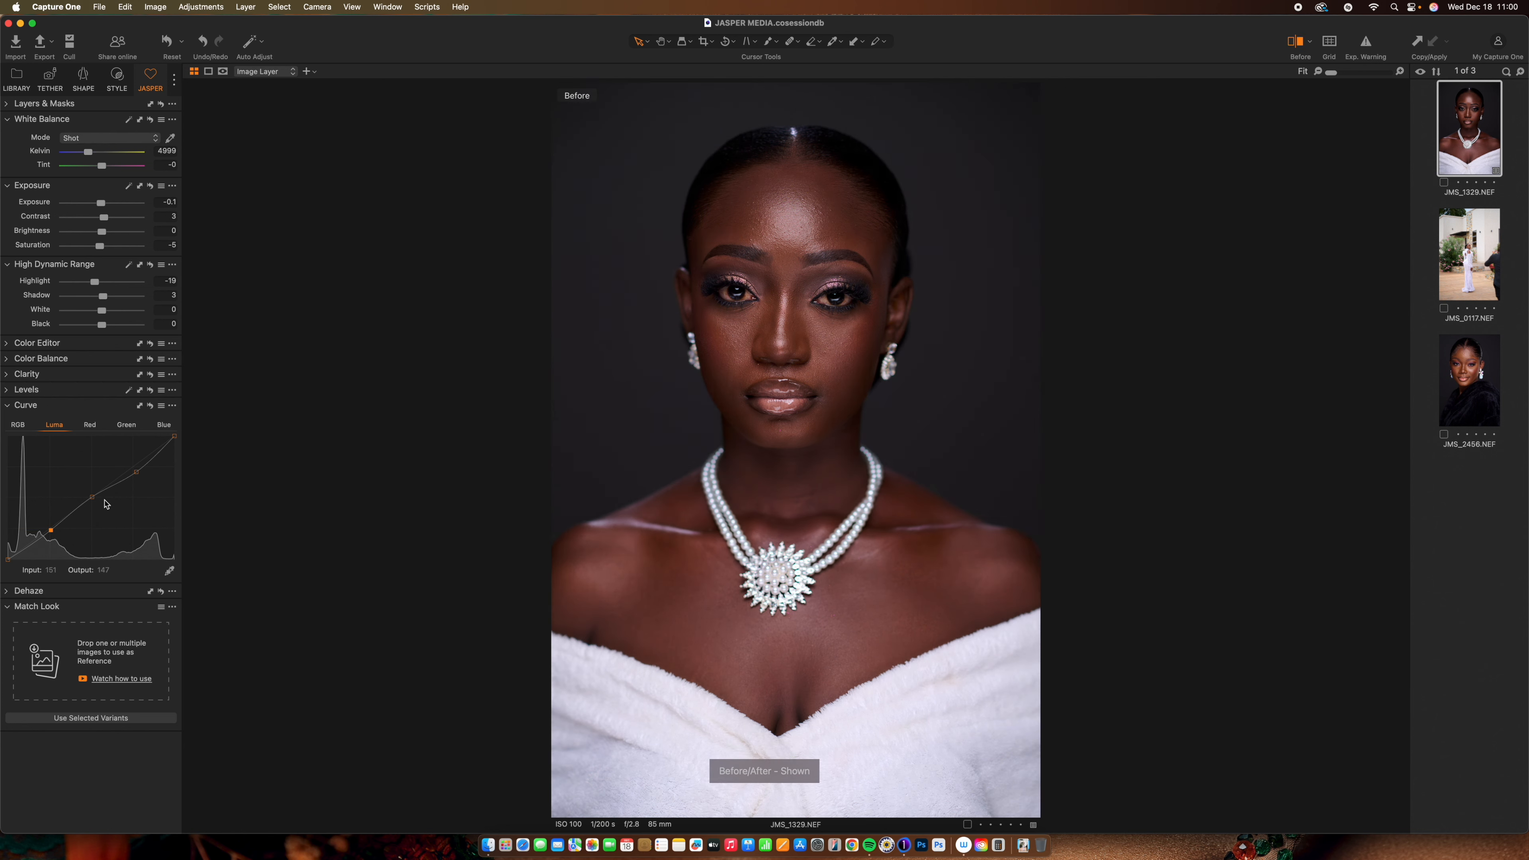
pyautogui.press('y')
pyautogui.press('y')
pyautogui.press('y')
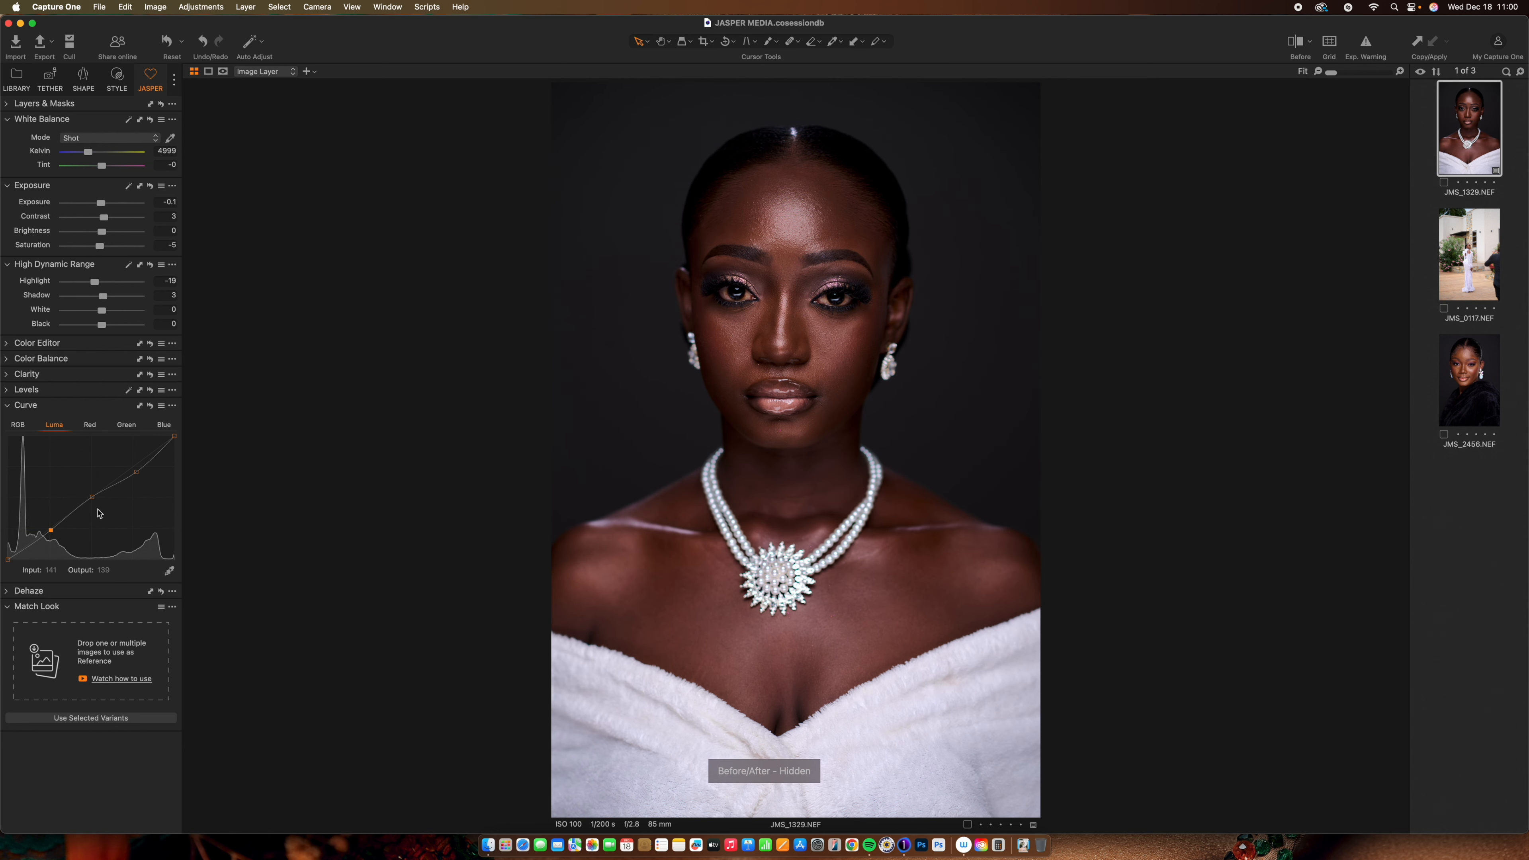
pyautogui.press('y')
pyautogui.press('y')
pyautogui.press('y')
pyautogui.press('y')
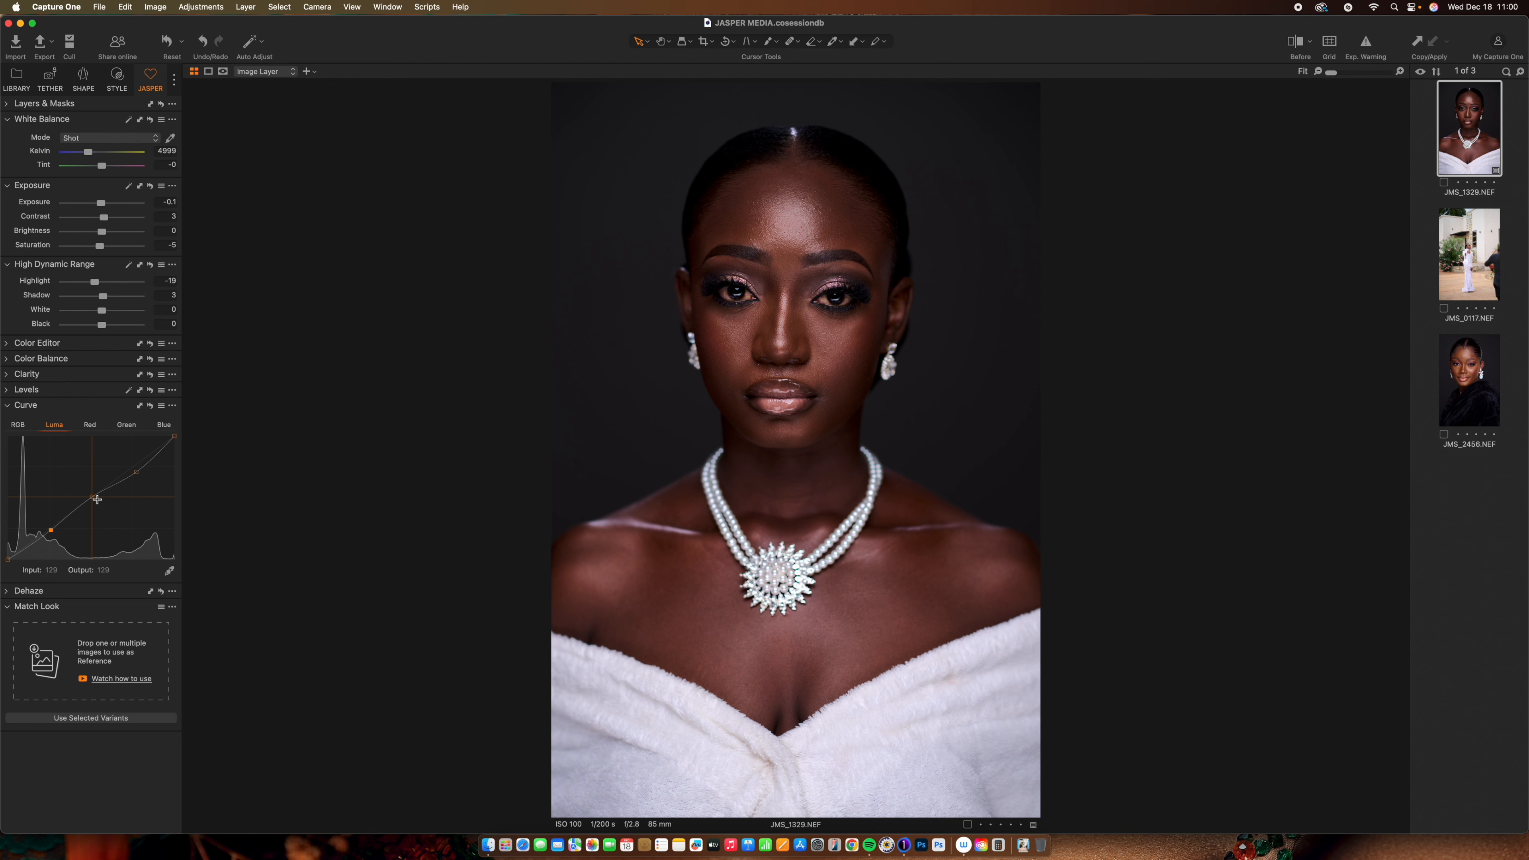
pyautogui.press('y')
pyautogui.press('y')
# Cool the white balance to 4746 K and slightly desaturate the orange tones in Color Editor
pyautogui.moveTo(89, 155); pyautogui.dragTo(88, 156)
pyautogui.press('y')
pyautogui.click(16, 348)
pyautogui.click(38, 387)
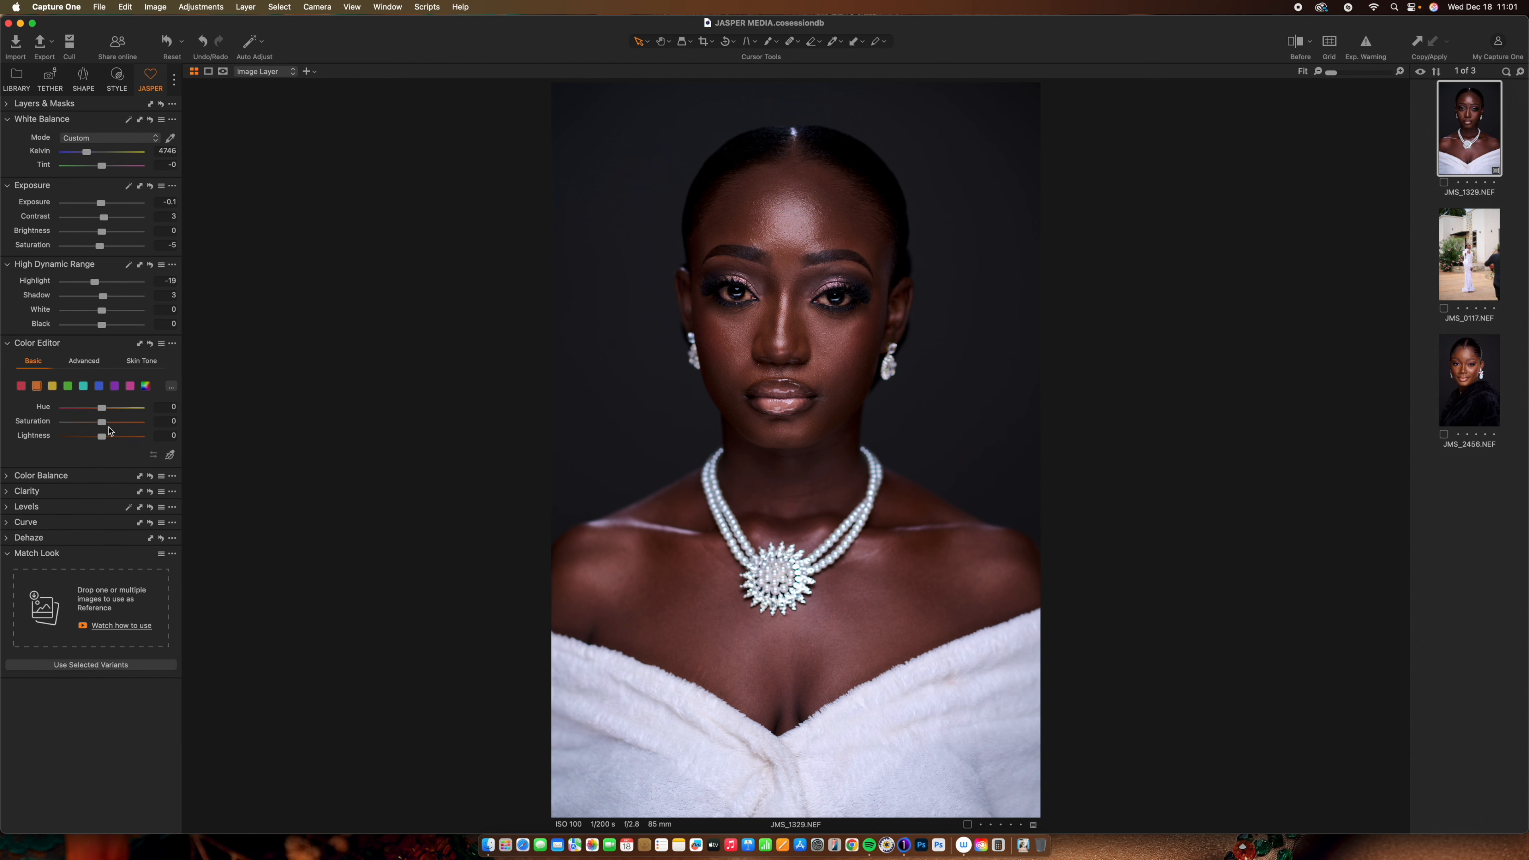
pyautogui.moveTo(102, 423)
pyautogui.mouseDown()
pyautogui.moveTo(94, 440)
pyautogui.moveTo(100, 408)
pyautogui.mouseUp()
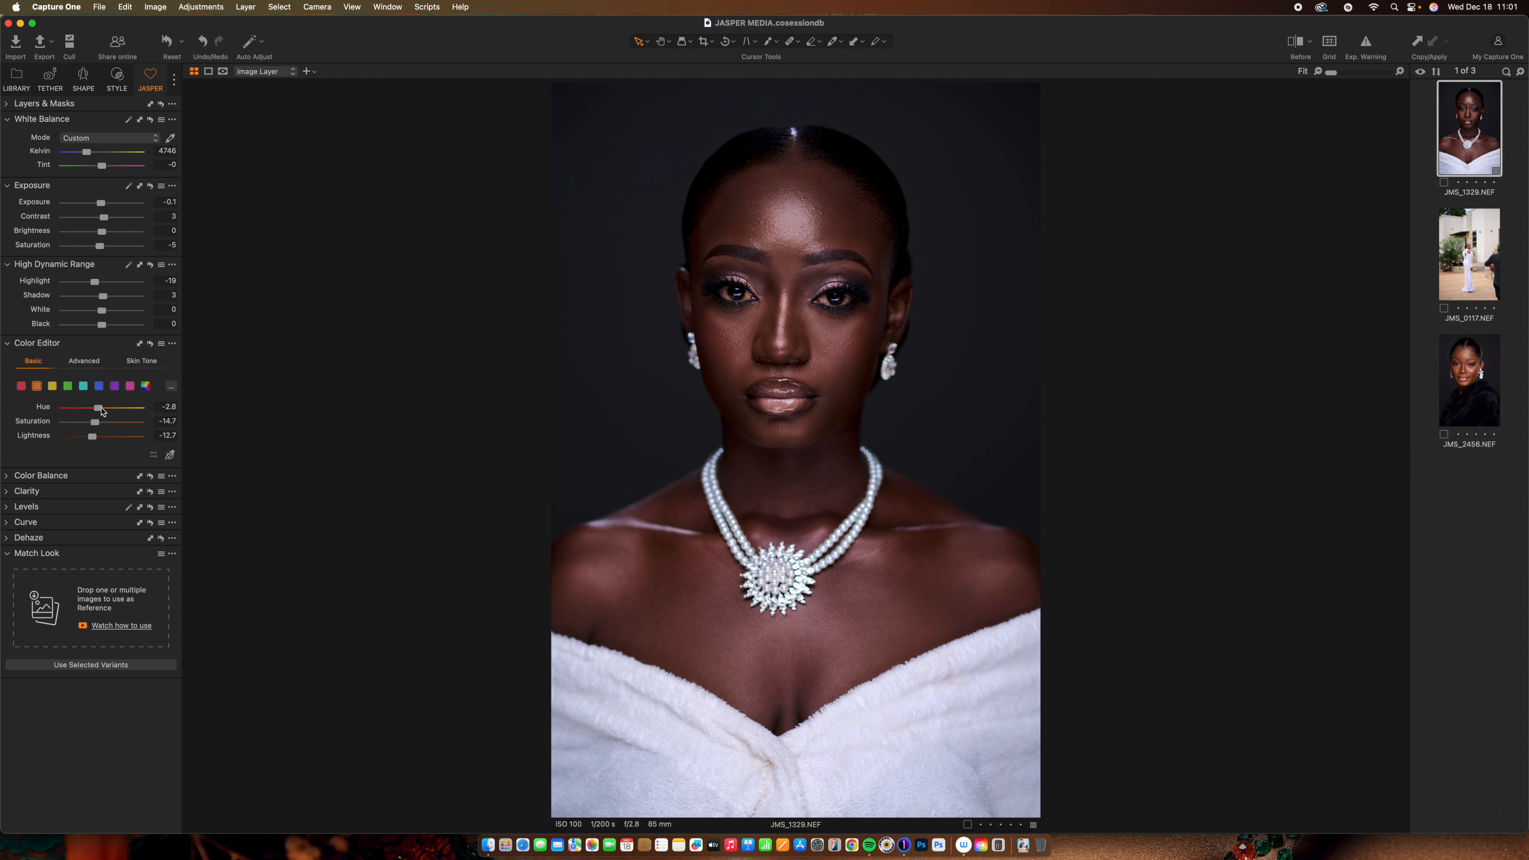
# Darken the red skin tones to lightness -10.4 and compare with the original
pyautogui.click(52, 387)
pyautogui.click(37, 386)
pyautogui.click(22, 387)
pyautogui.moveTo(103, 438); pyautogui.dragTo(94, 441)
pyautogui.press('y')
pyautogui.press('y')
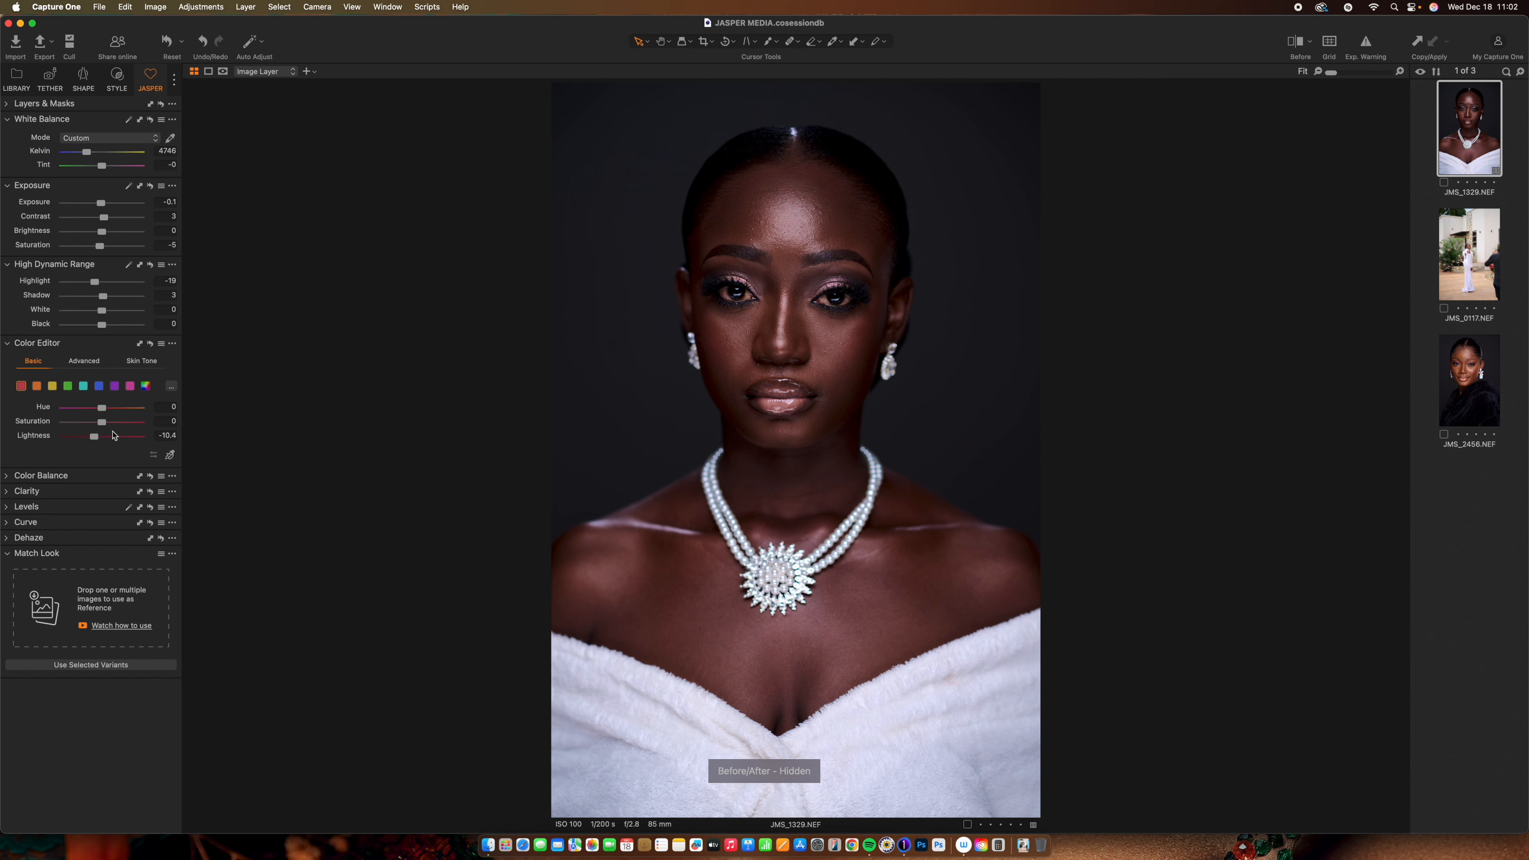
pyautogui.press('y')
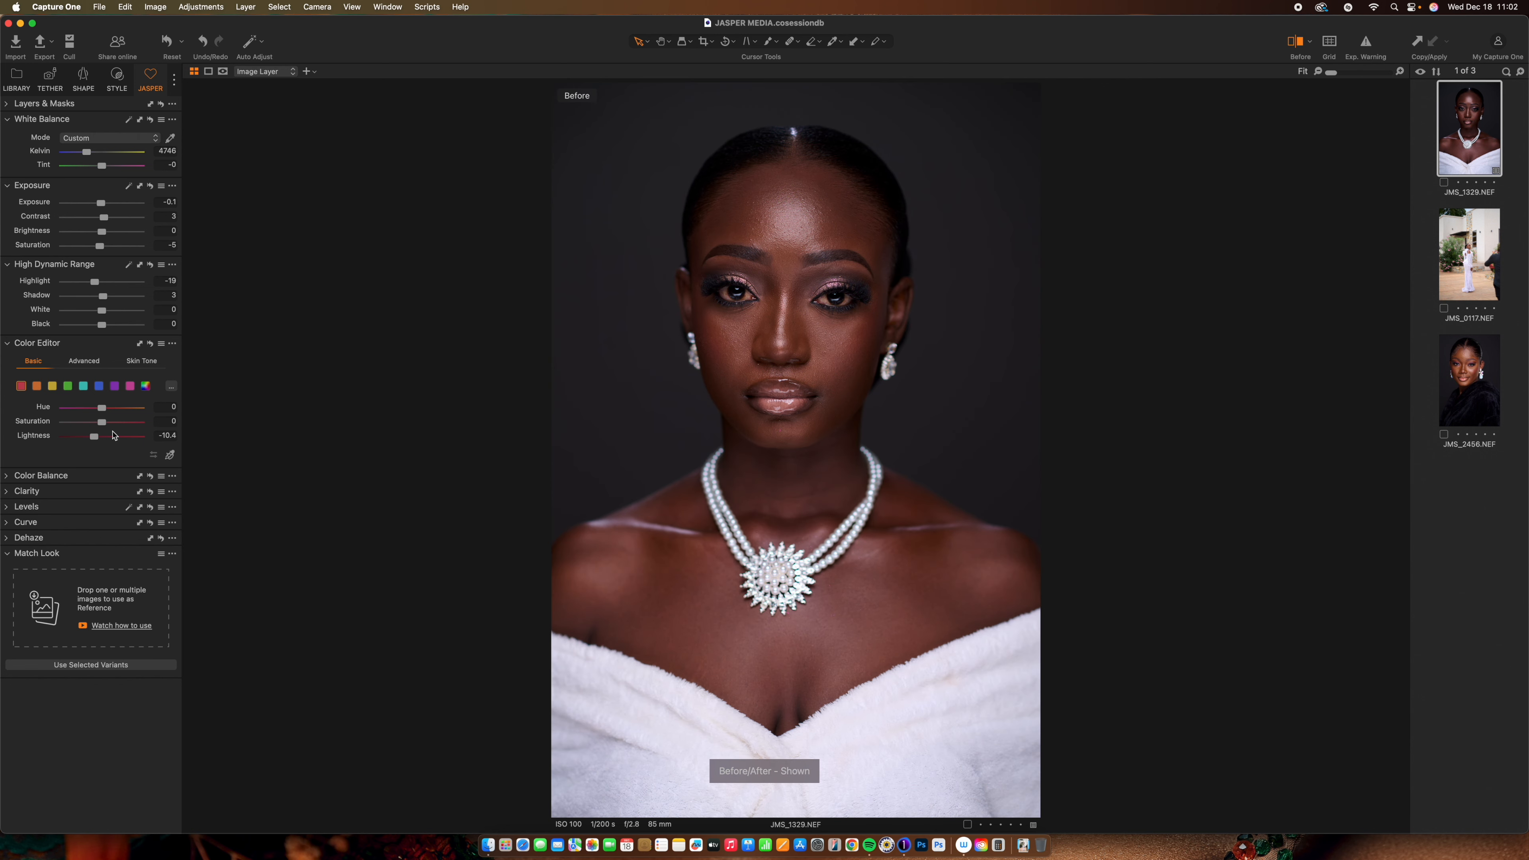
pyautogui.press('y')
pyautogui.press('y')
pyautogui.press('y')
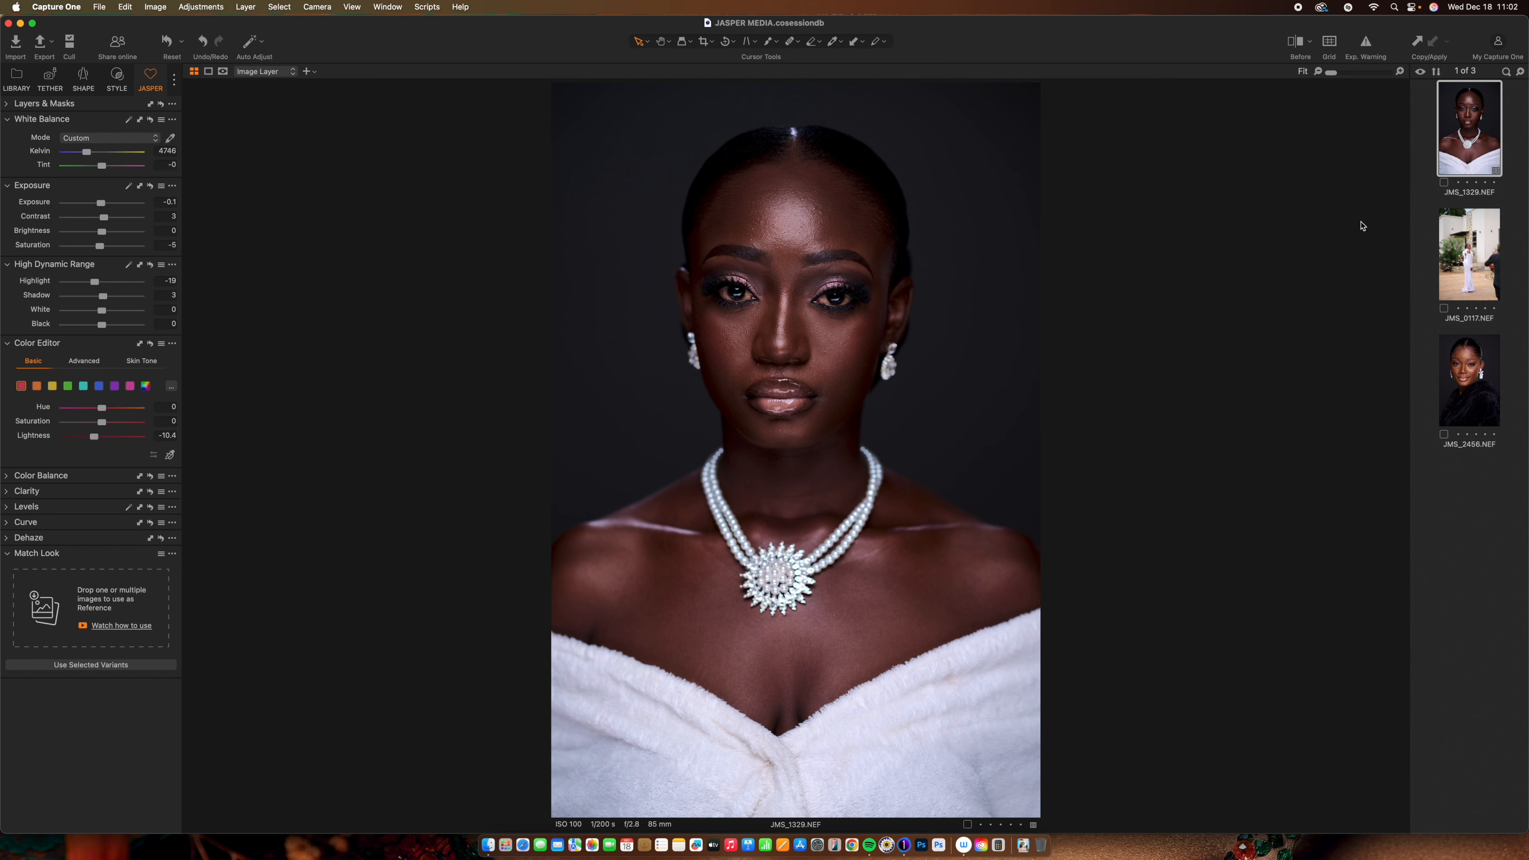
# Create a new unedited variant of JMS_1329 and show the Before/After view
pyautogui.rightClick(1463, 145)
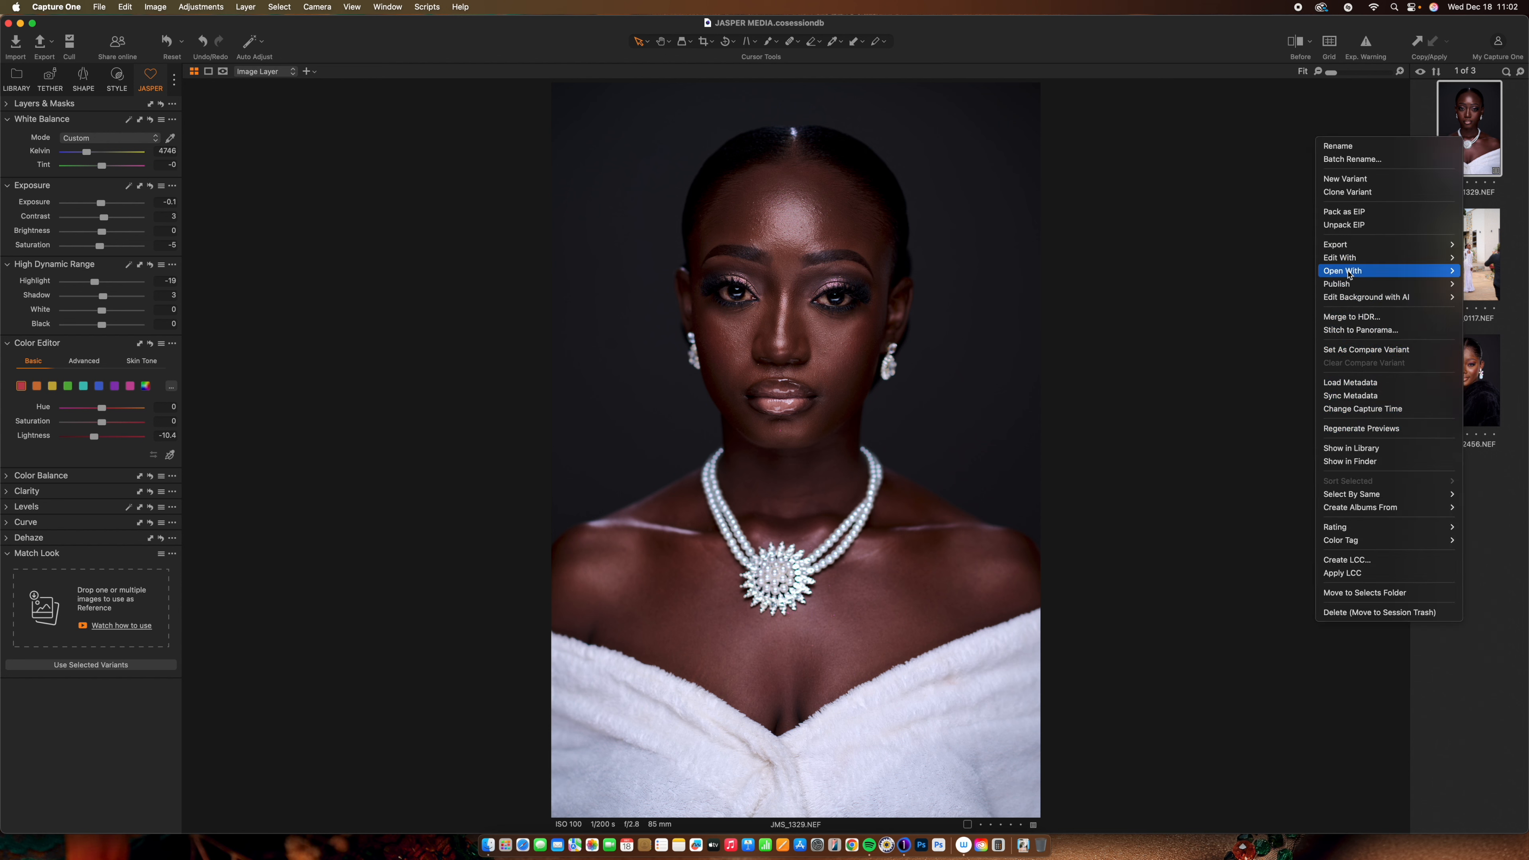
pyautogui.click(1355, 183)
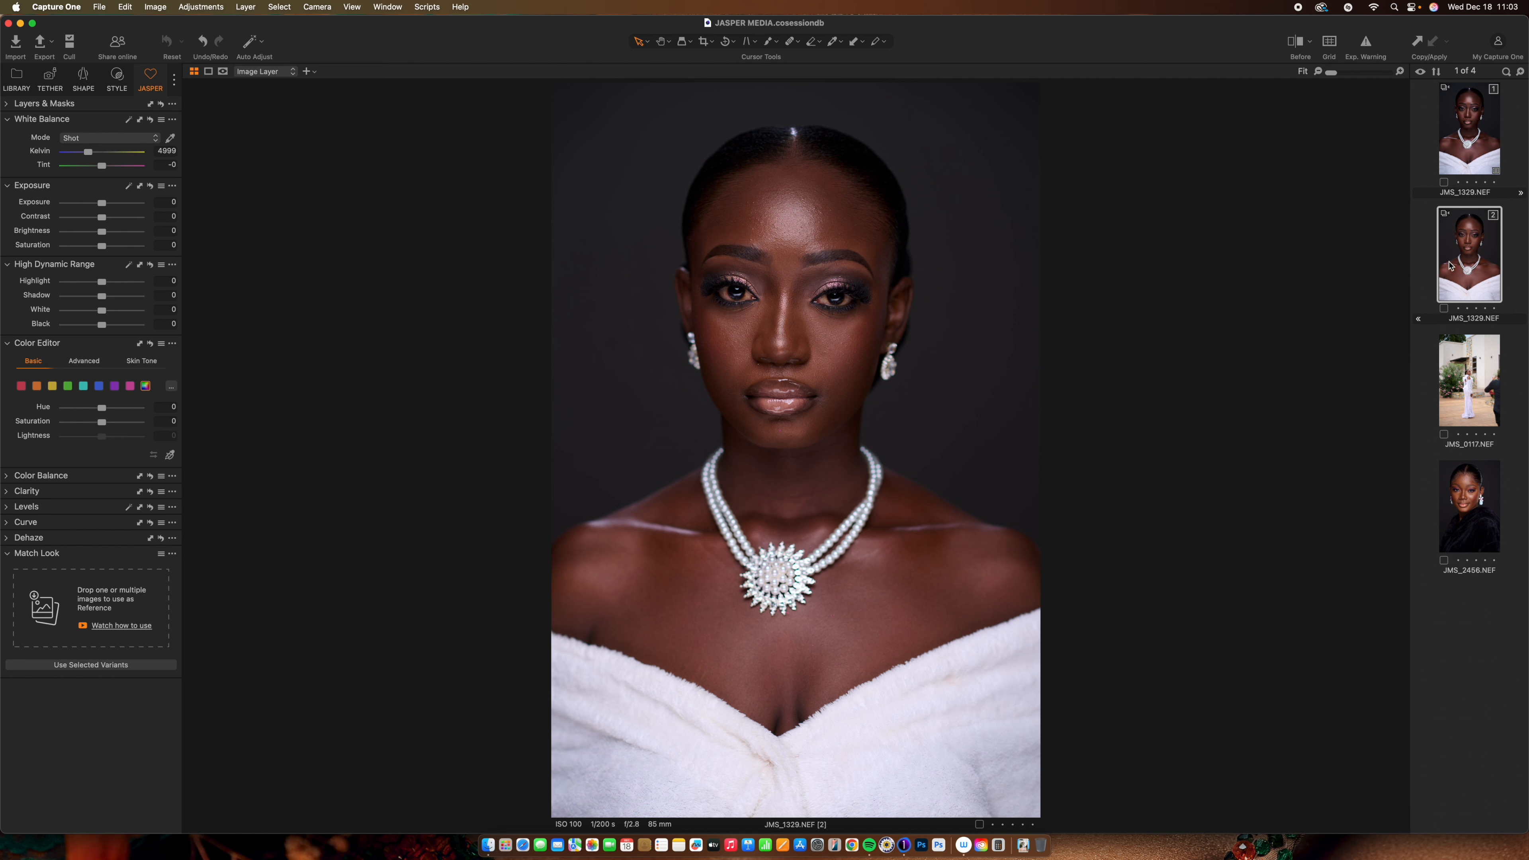
pyautogui.press('y')
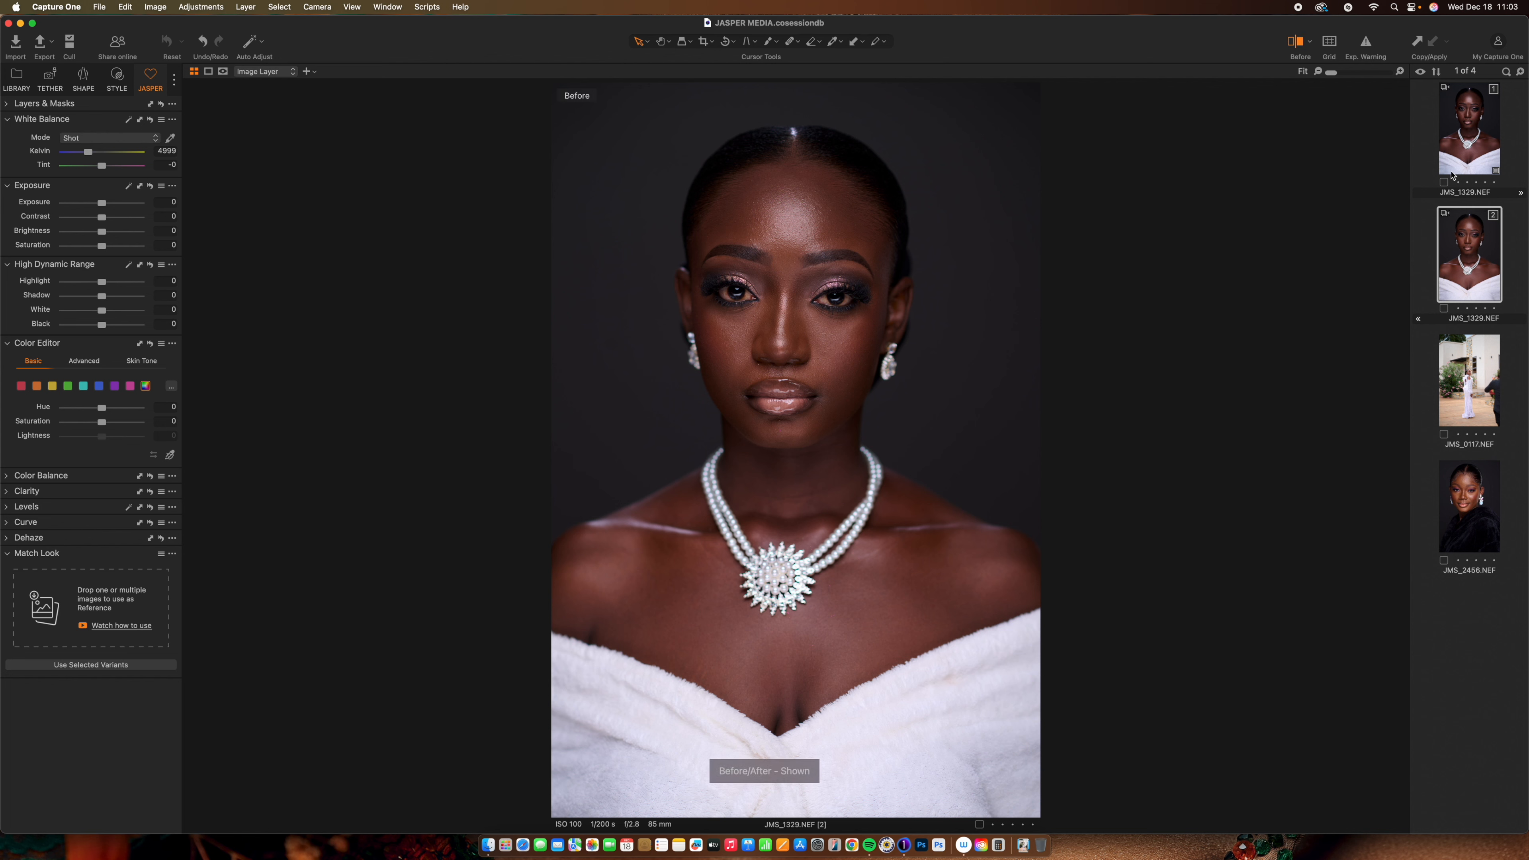
pyautogui.click(1464, 154)
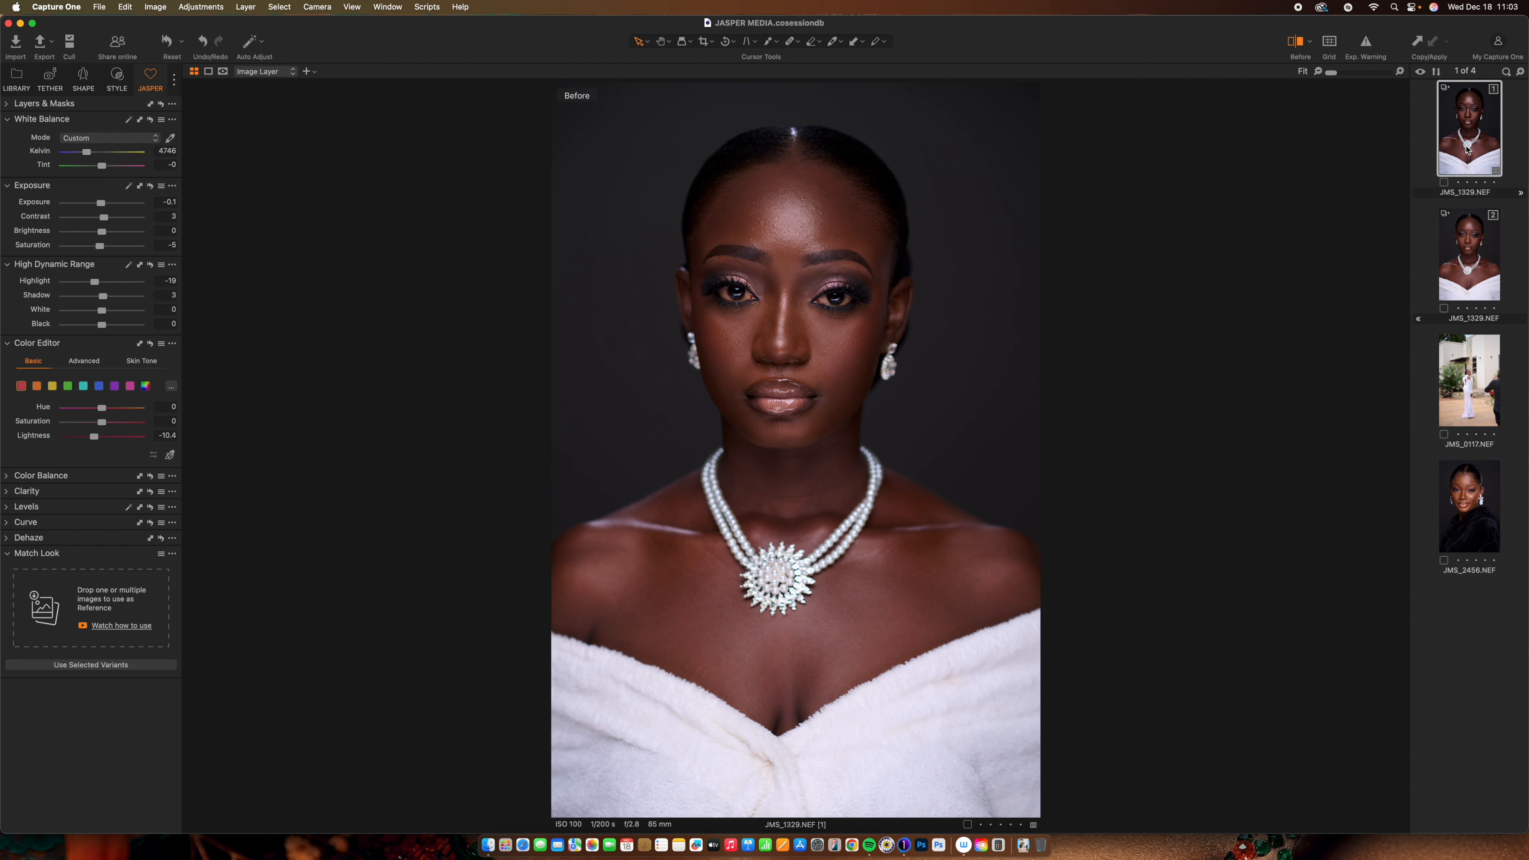
pyautogui.press('y')
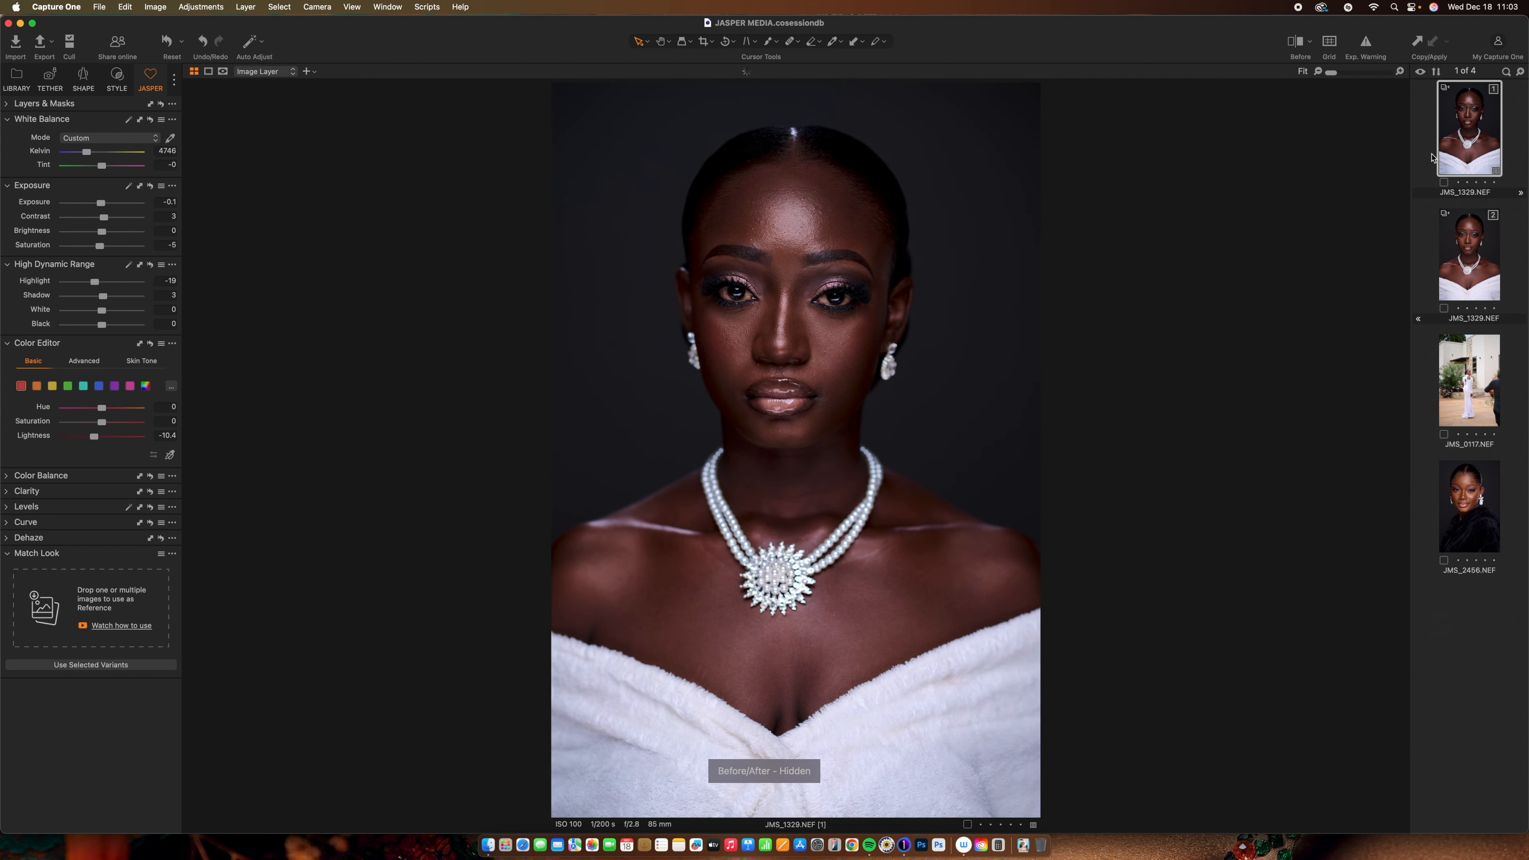
pyautogui.click(1466, 258)
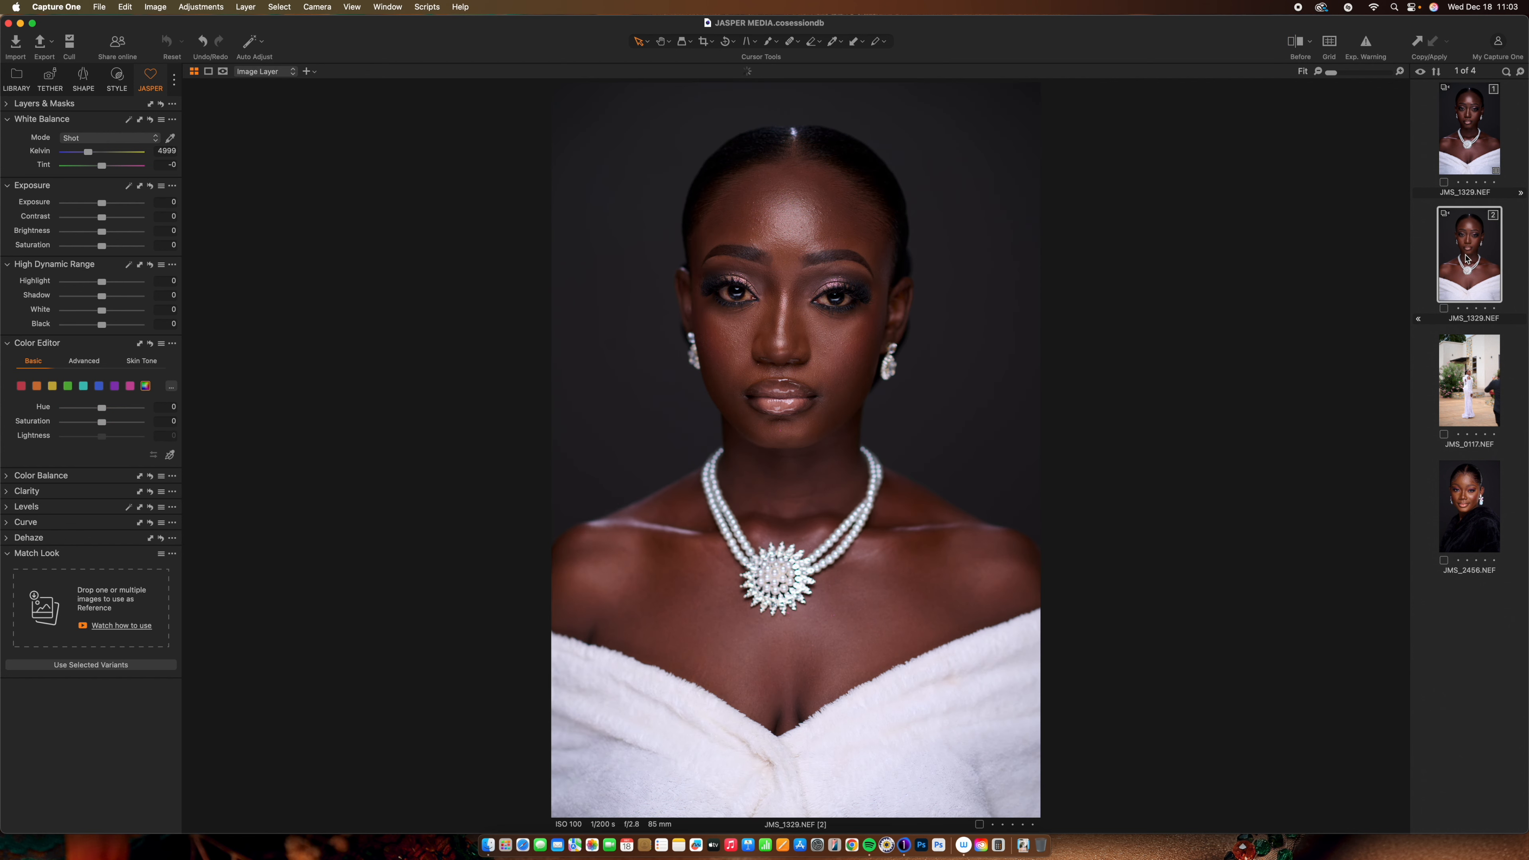
pyautogui.click(1487, 247)
# Collapse the White Balance, Layers, Exposure, High Dynamic Range and Color Editor tools
pyautogui.click(17, 120)
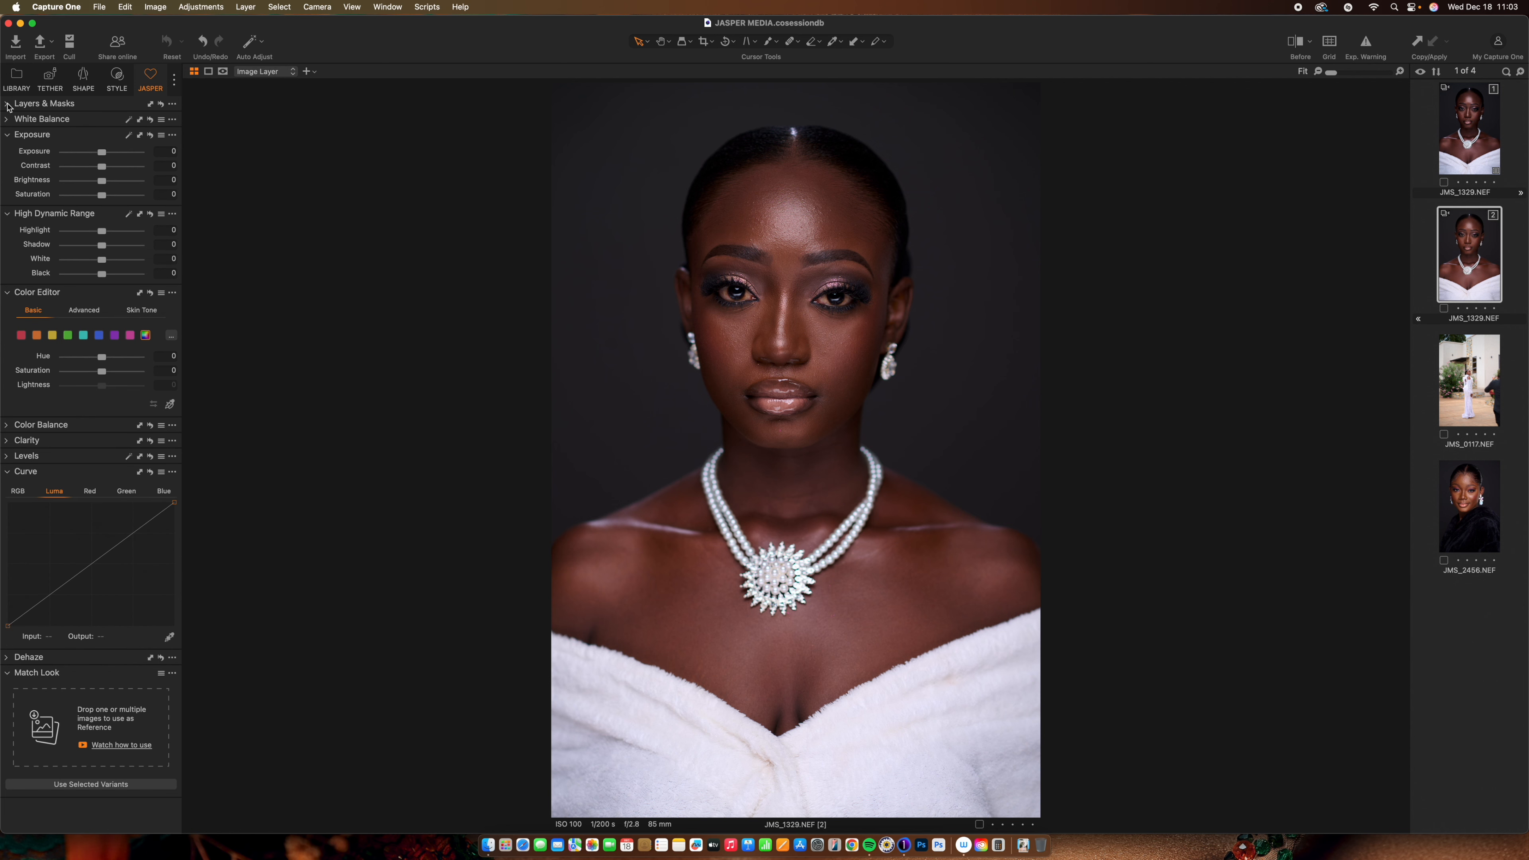
pyautogui.click(8, 107)
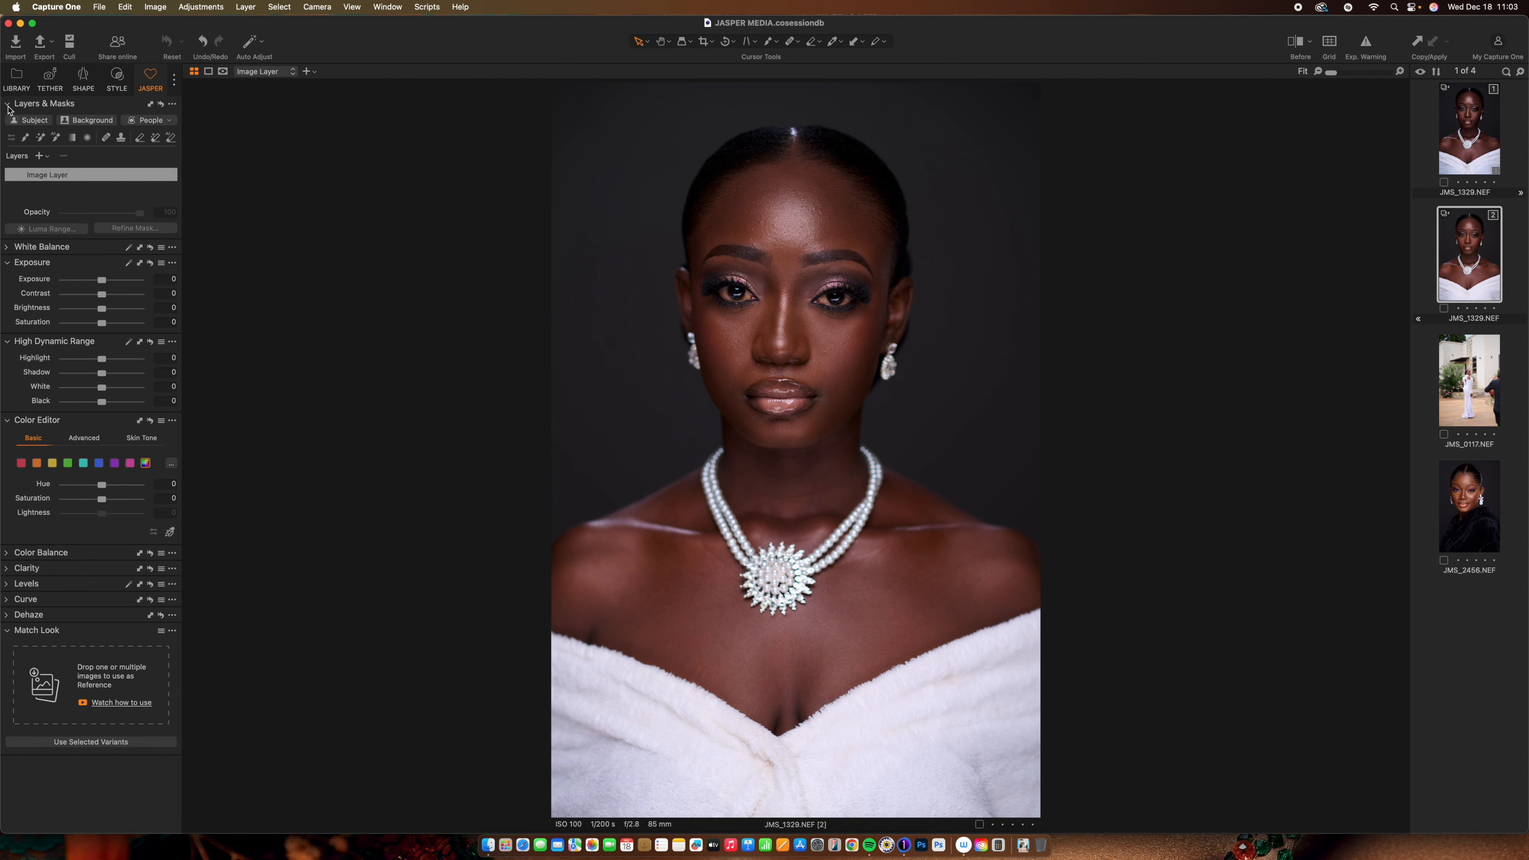
pyautogui.click(9, 107)
pyautogui.click(8, 136)
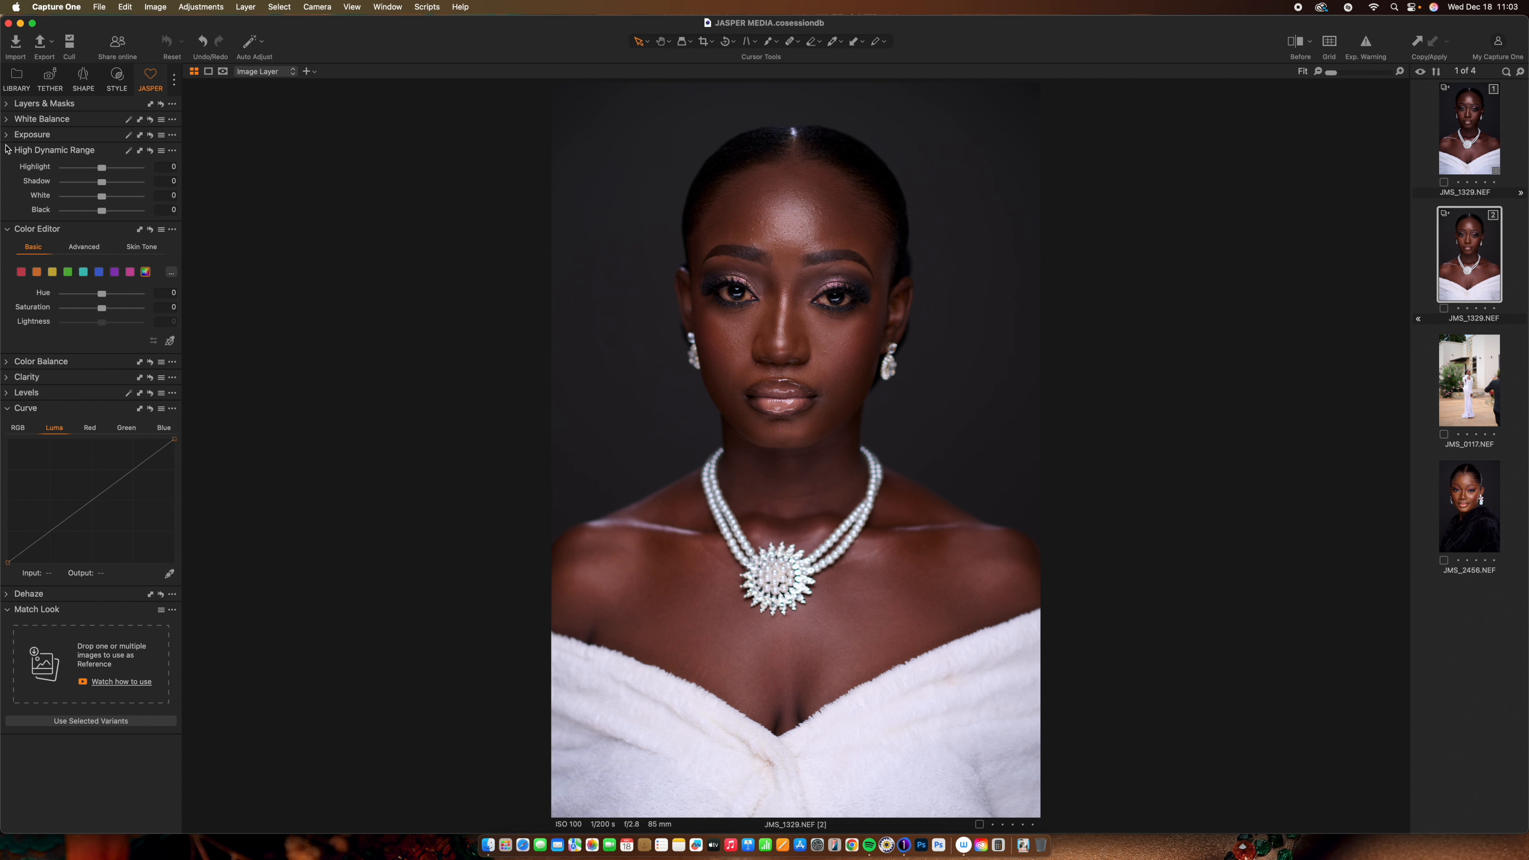
pyautogui.click(7, 151)
pyautogui.click(8, 168)
# Collapse Color Balance, Curve, Dehaze and Match Look, then bring up the Add Tool list
pyautogui.click(7, 184)
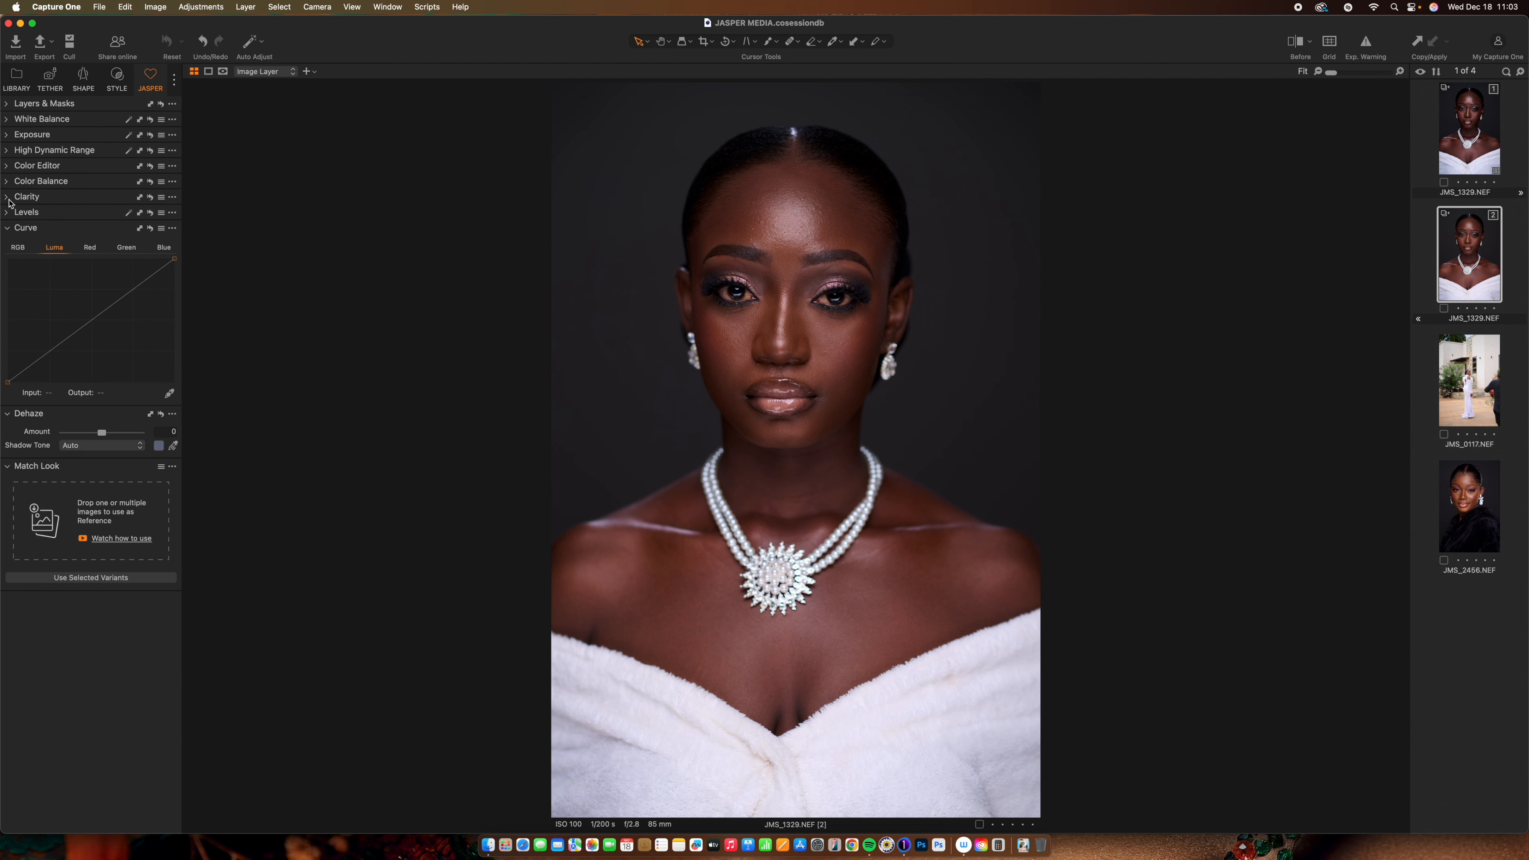
pyautogui.click(7, 228)
pyautogui.click(7, 244)
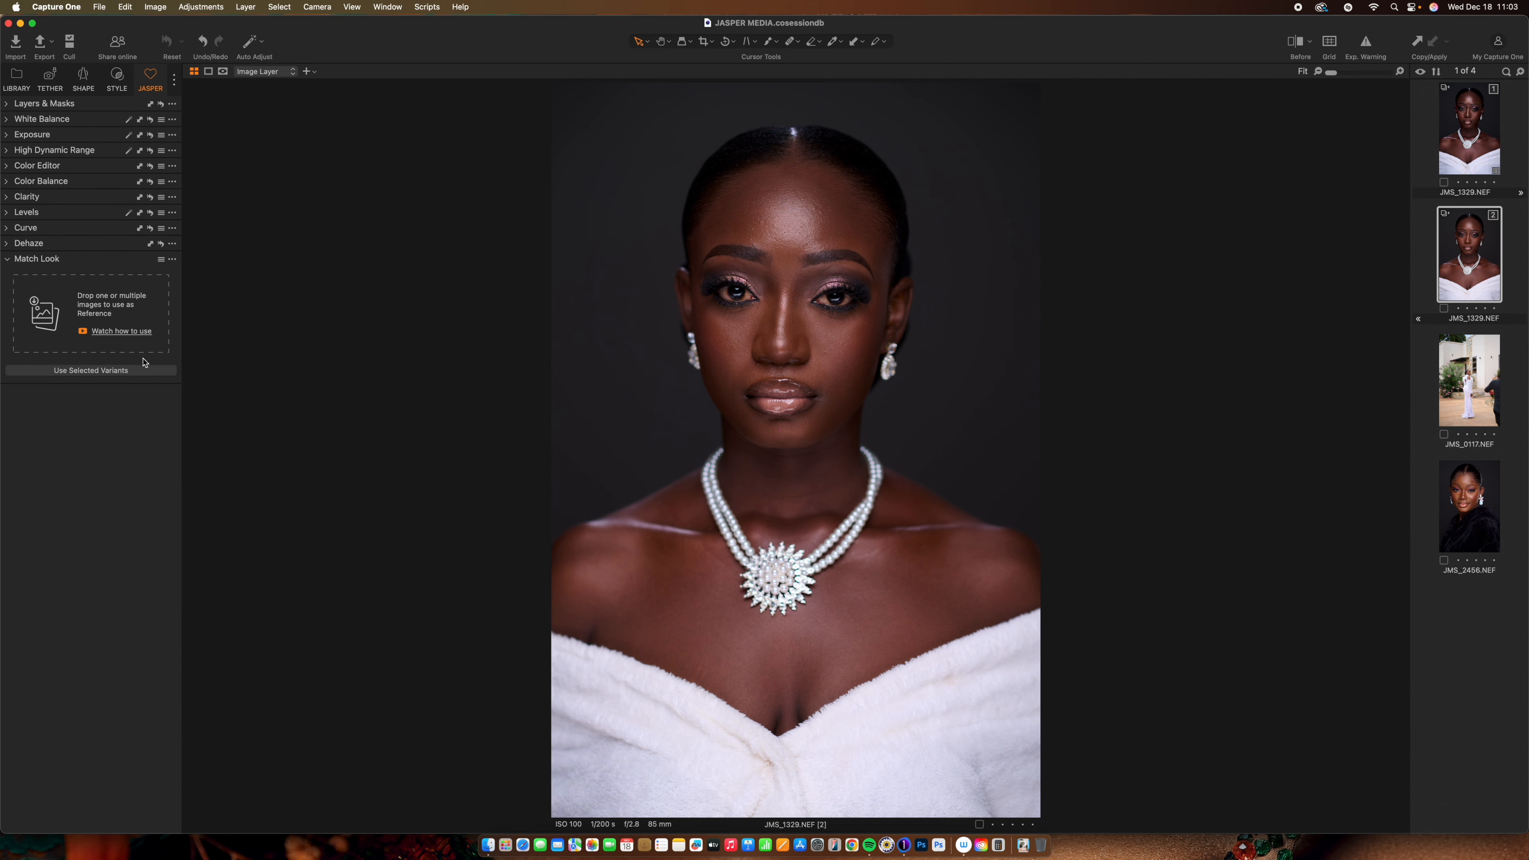
pyautogui.click(8, 259)
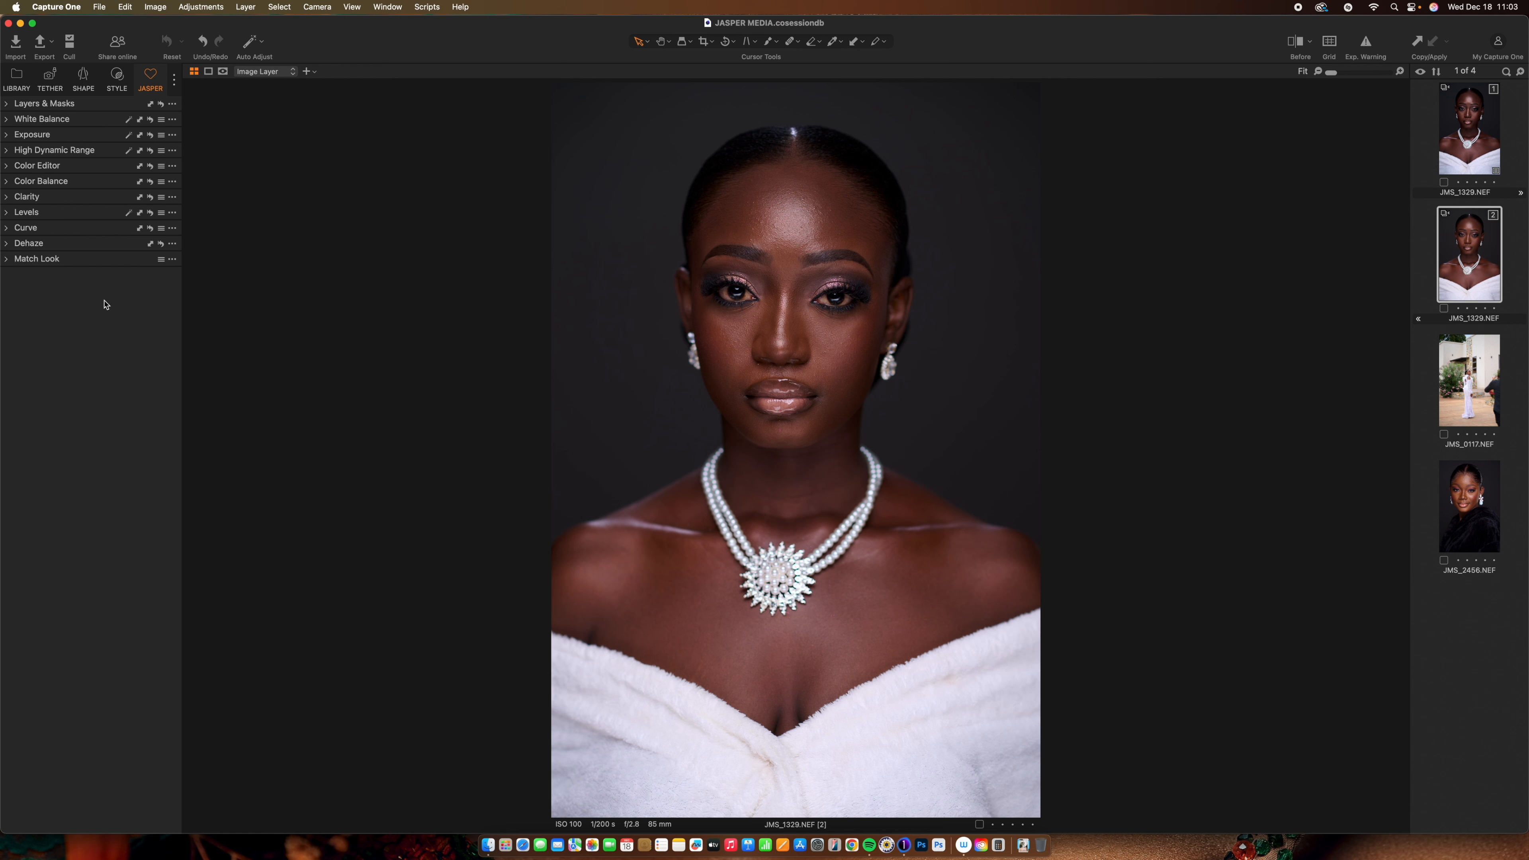
pyautogui.rightClick(104, 306)
pyautogui.moveTo(154, 307)
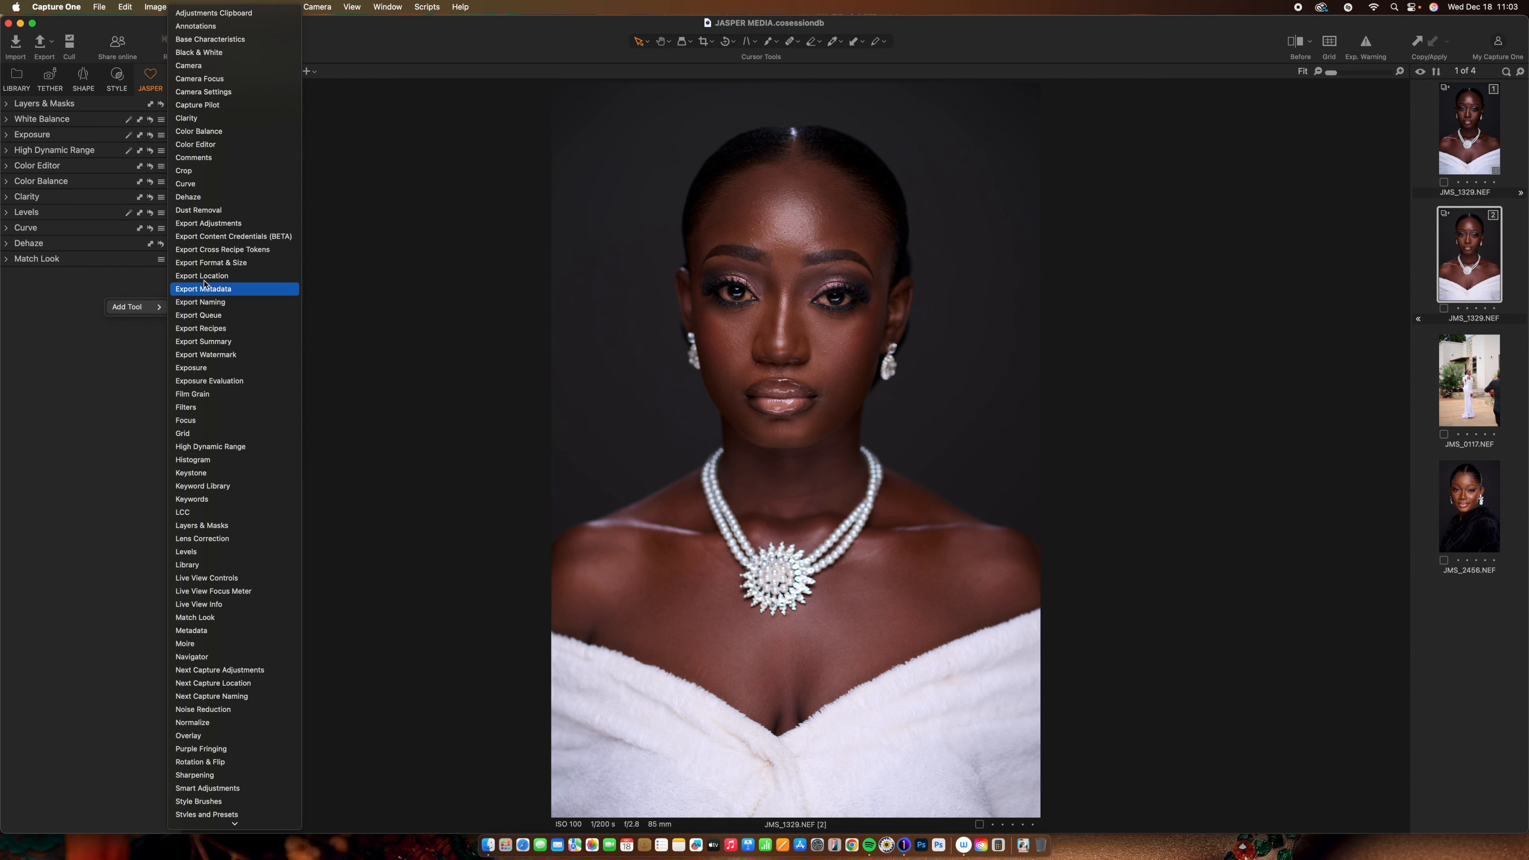
# Add Base Characteristics and set the ICC profile to Leica M Monochrome Neutral, comparing with the original
pyautogui.click(248, 43)
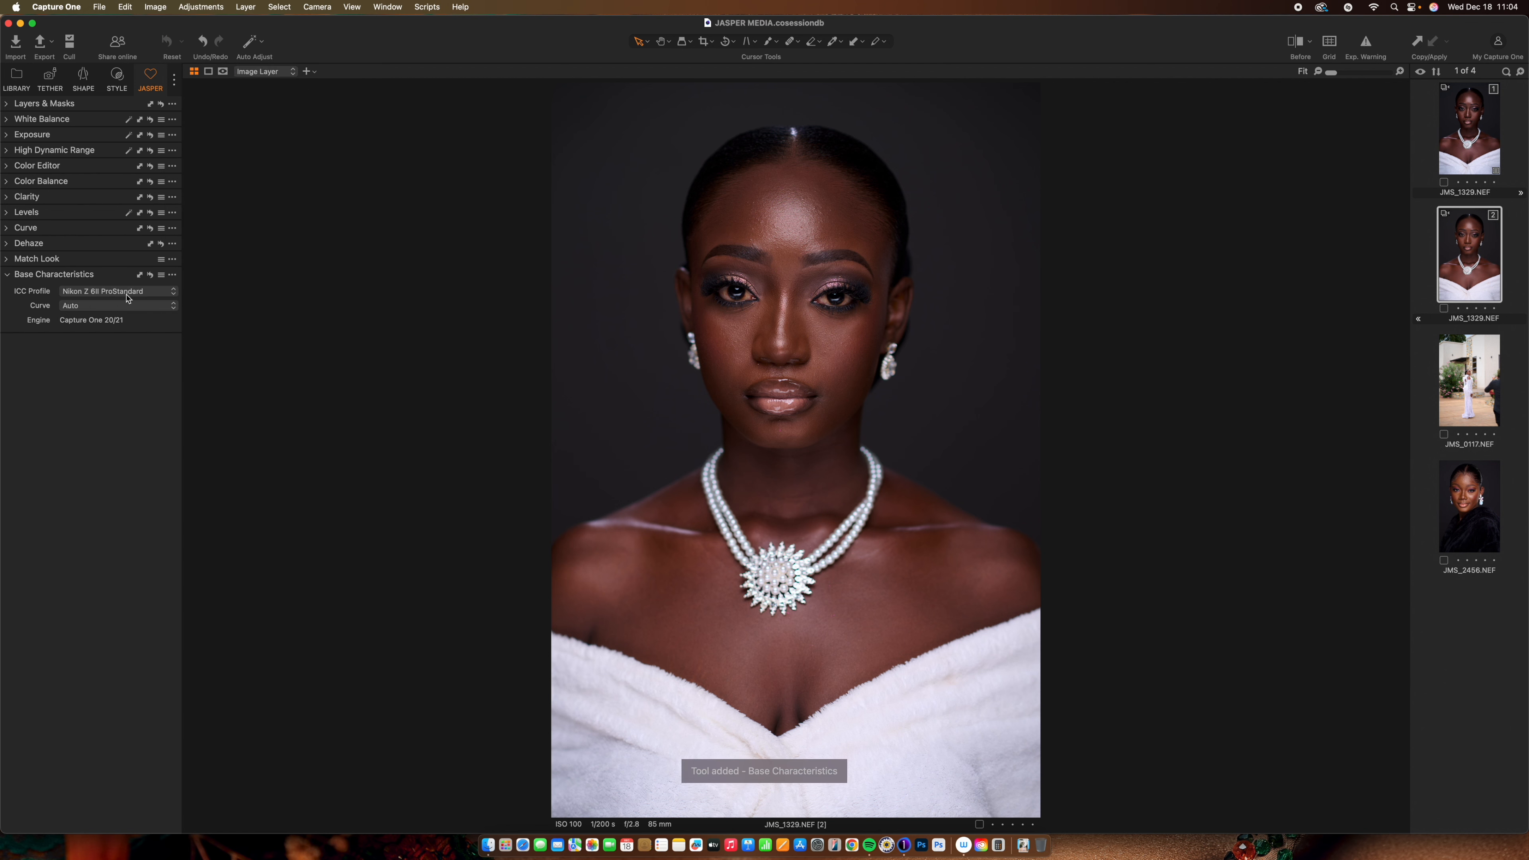
pyautogui.click(173, 293)
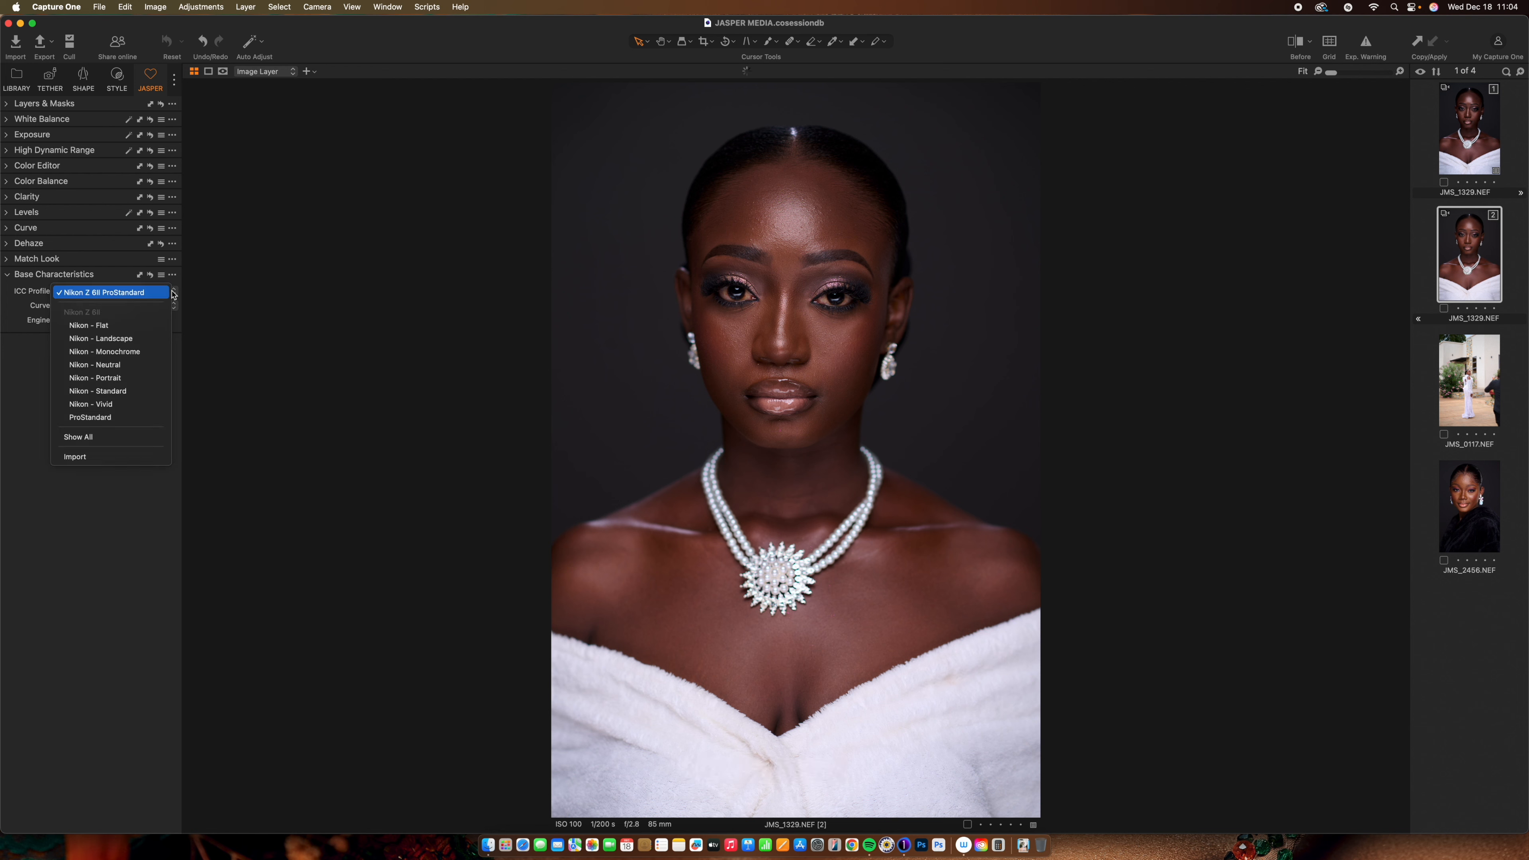
pyautogui.click(118, 442)
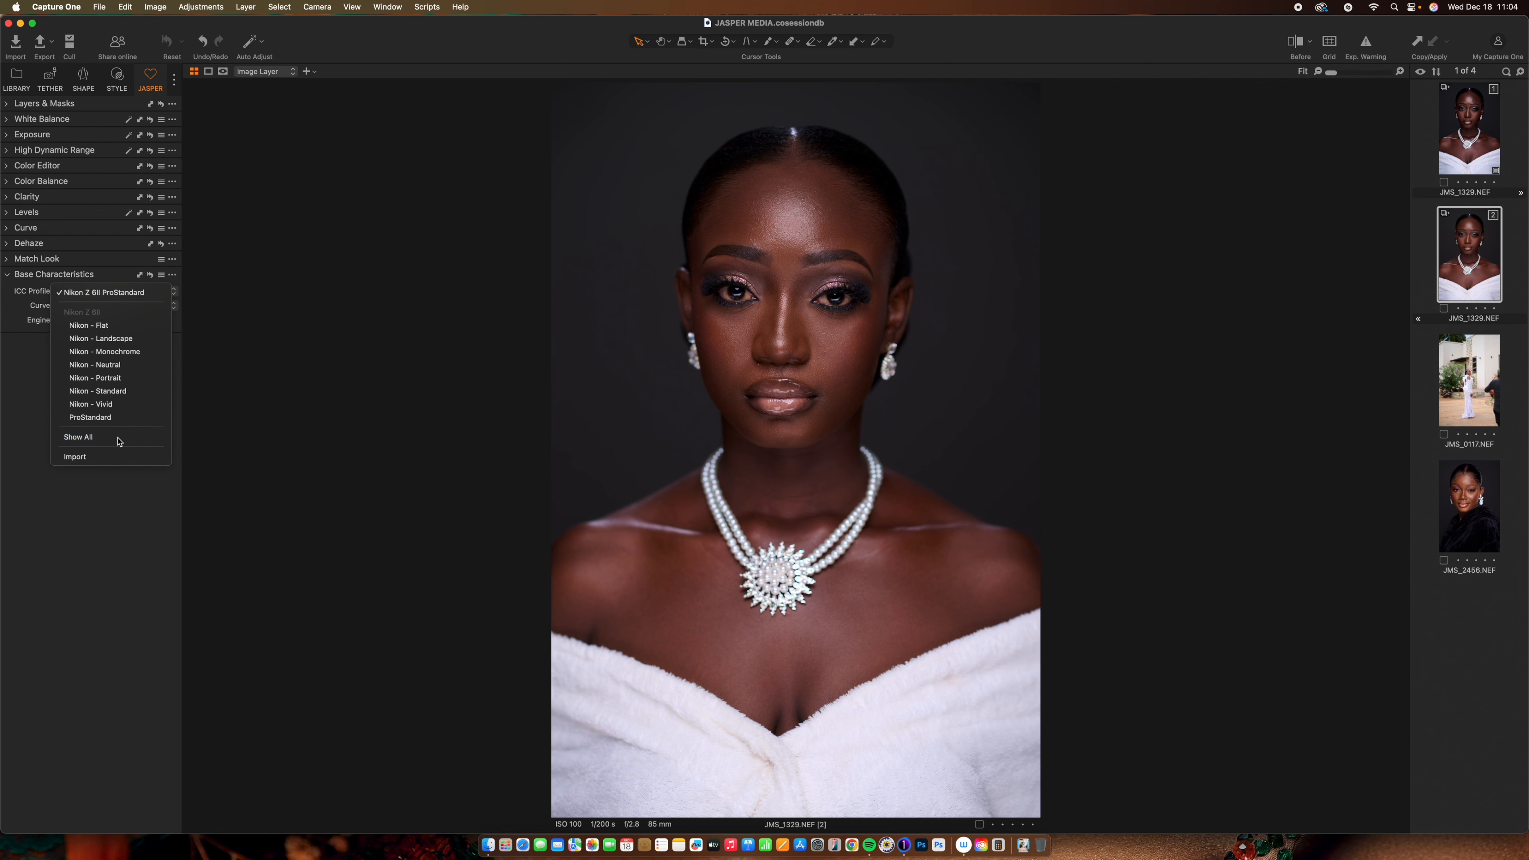
pyautogui.click(176, 292)
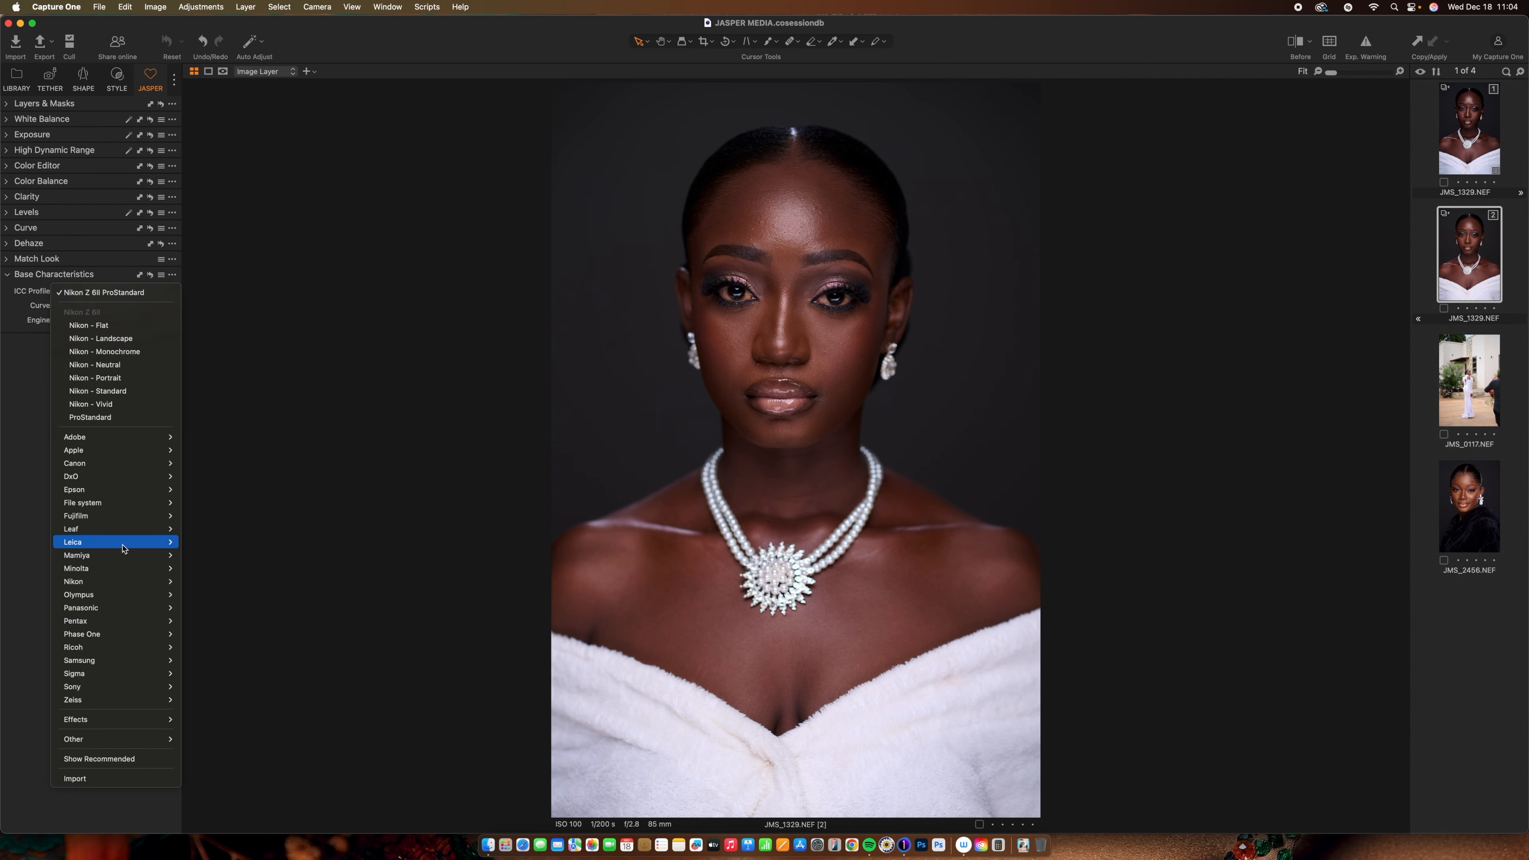
pyautogui.moveTo(125, 544)
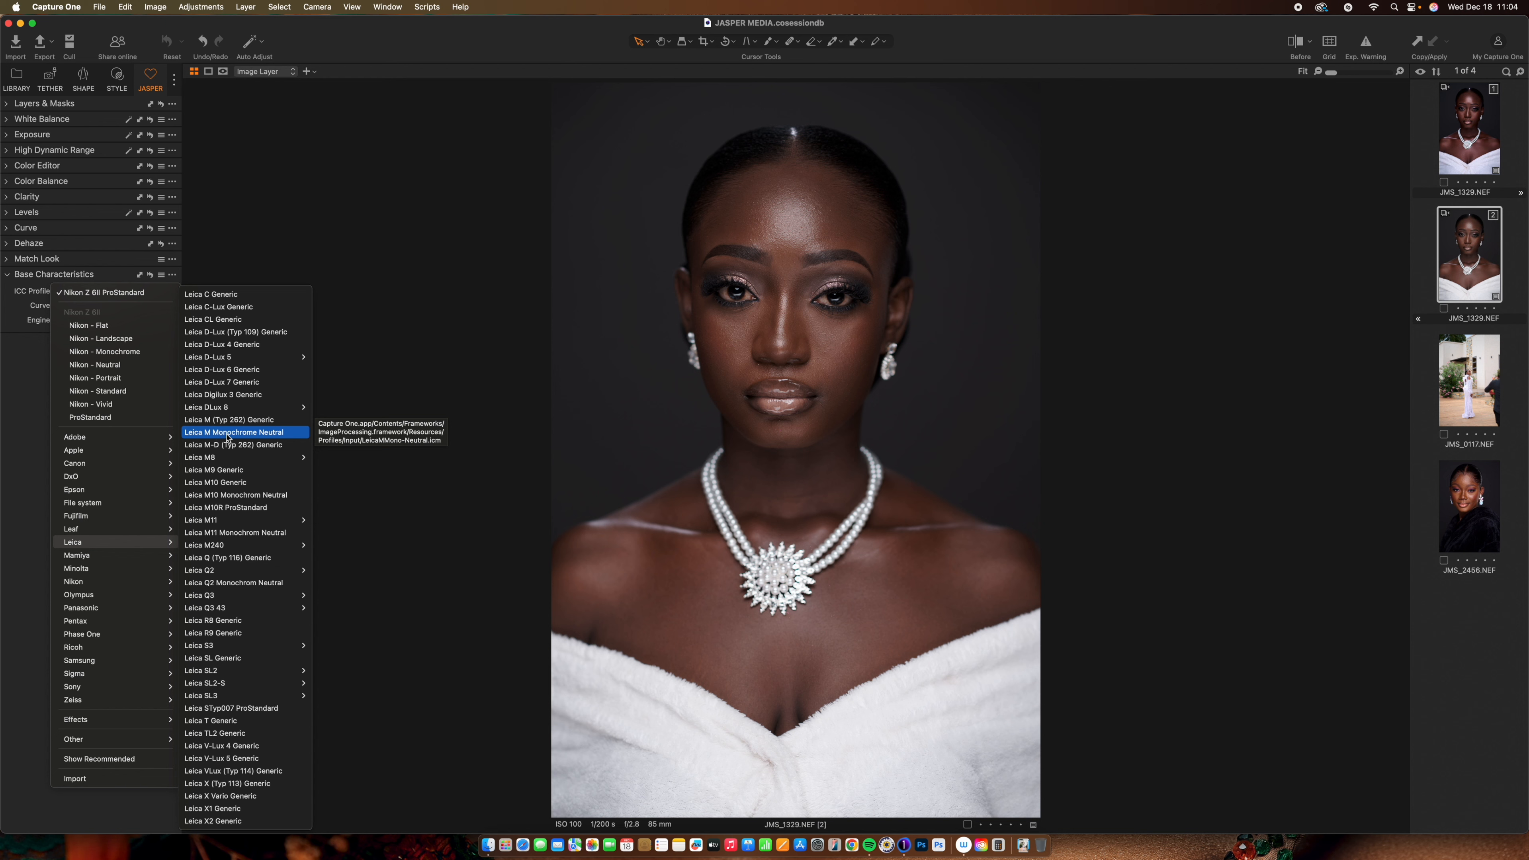
pyautogui.click(227, 435)
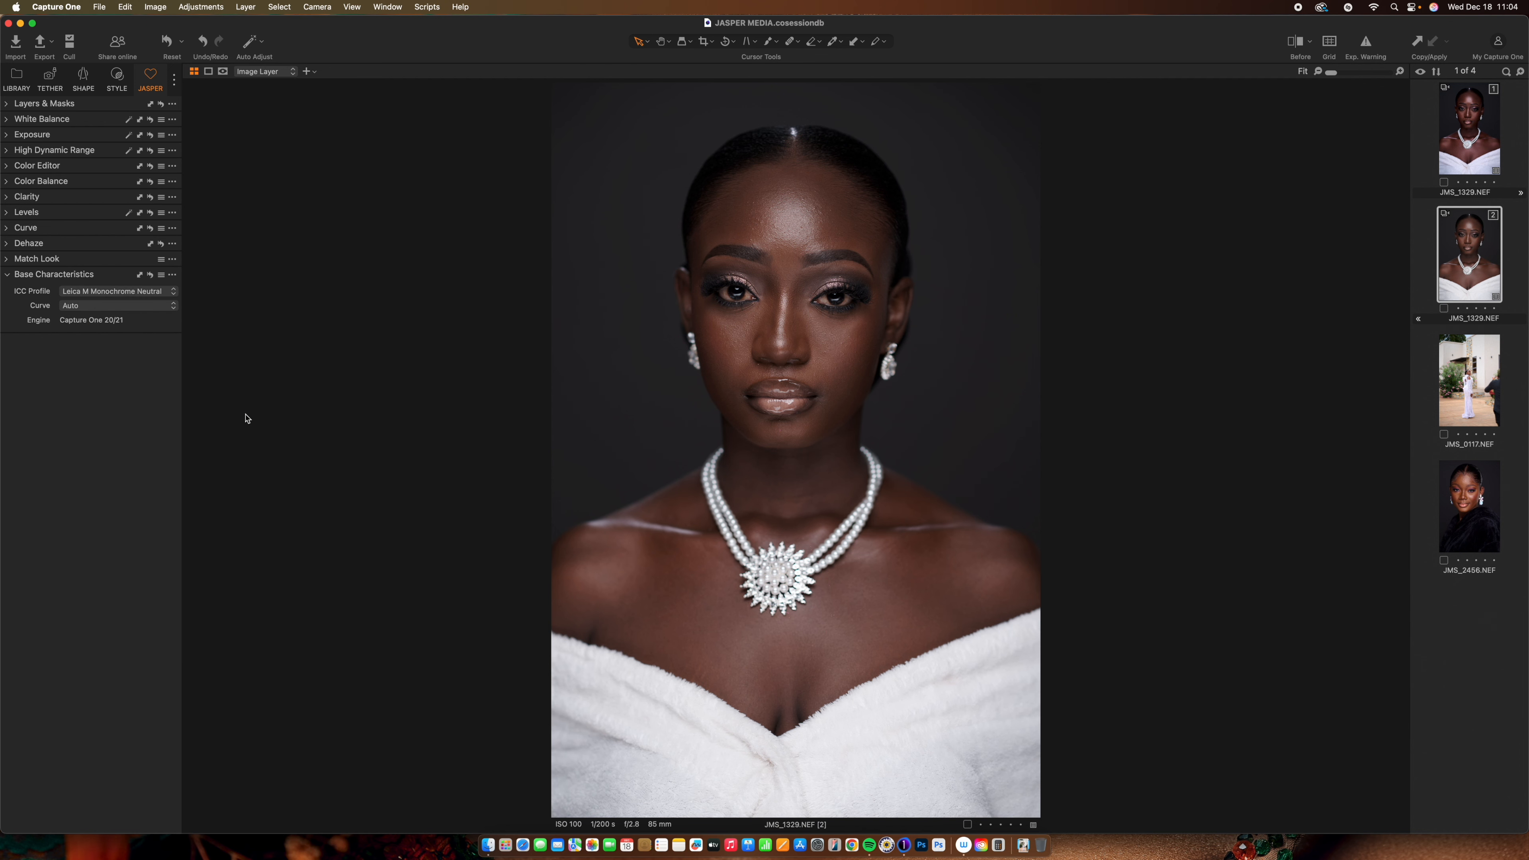
pyautogui.press('y')
pyautogui.press('y')
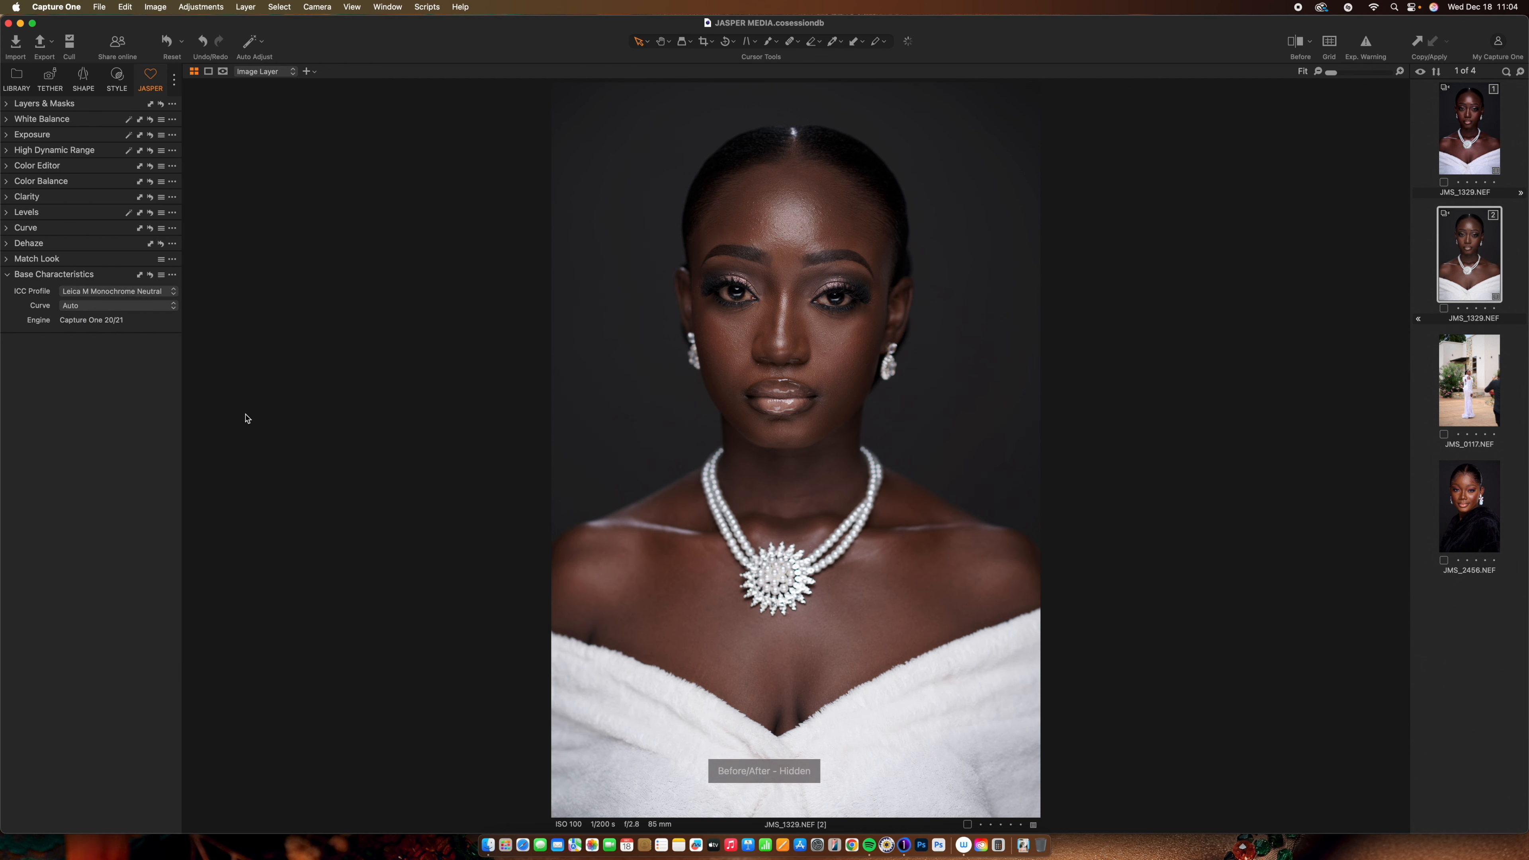
pyautogui.press('y')
pyautogui.press('y')
pyautogui.press('y')
pyautogui.press('y')
pyautogui.press('y')
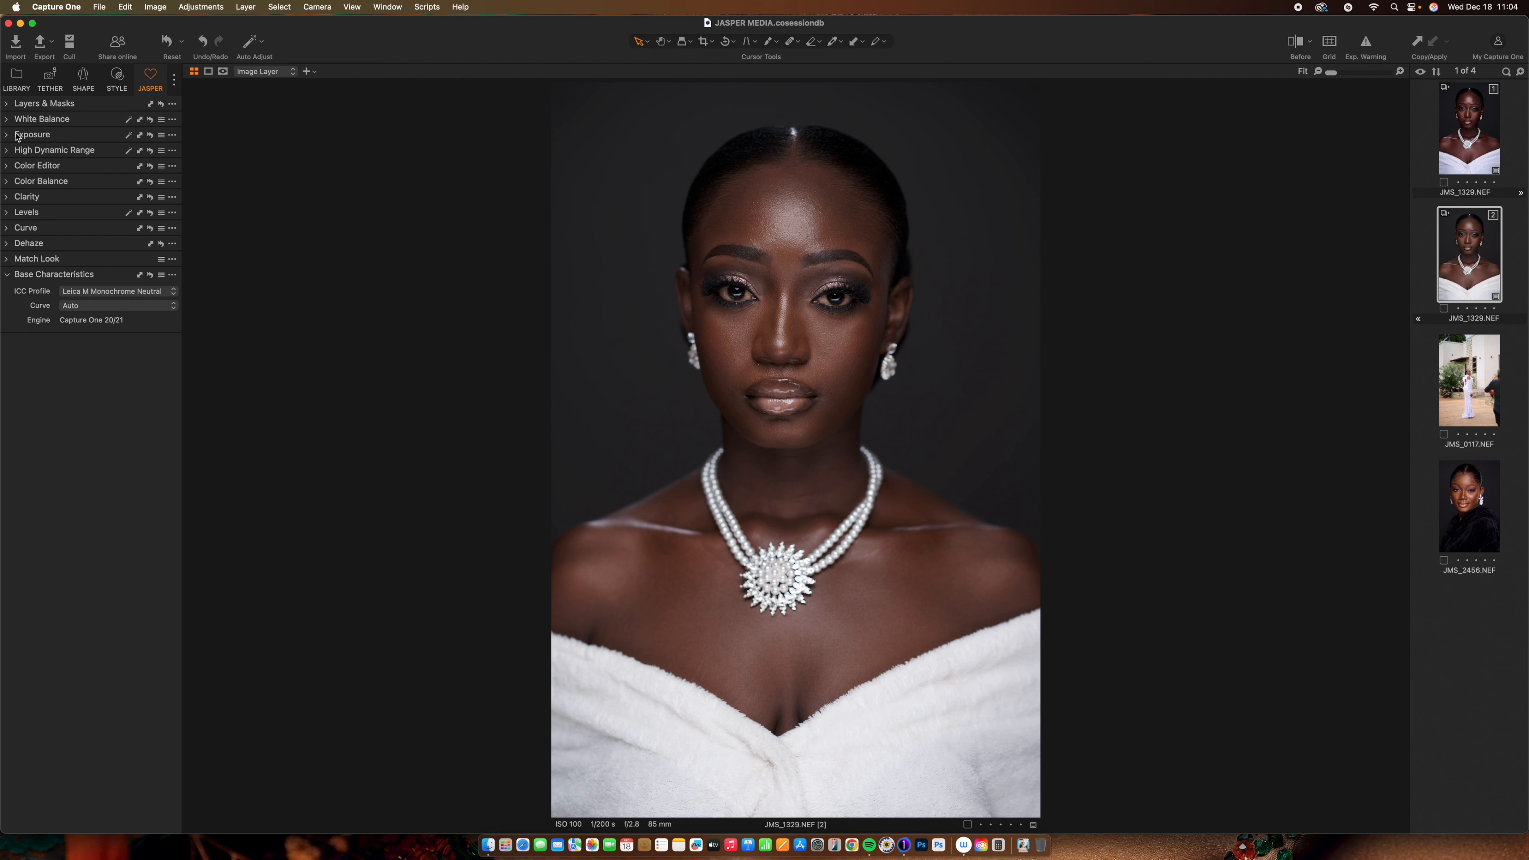
# Add a new empty adjustment layer and name it Skin 1
pyautogui.click(8, 106)
pyautogui.click(47, 160)
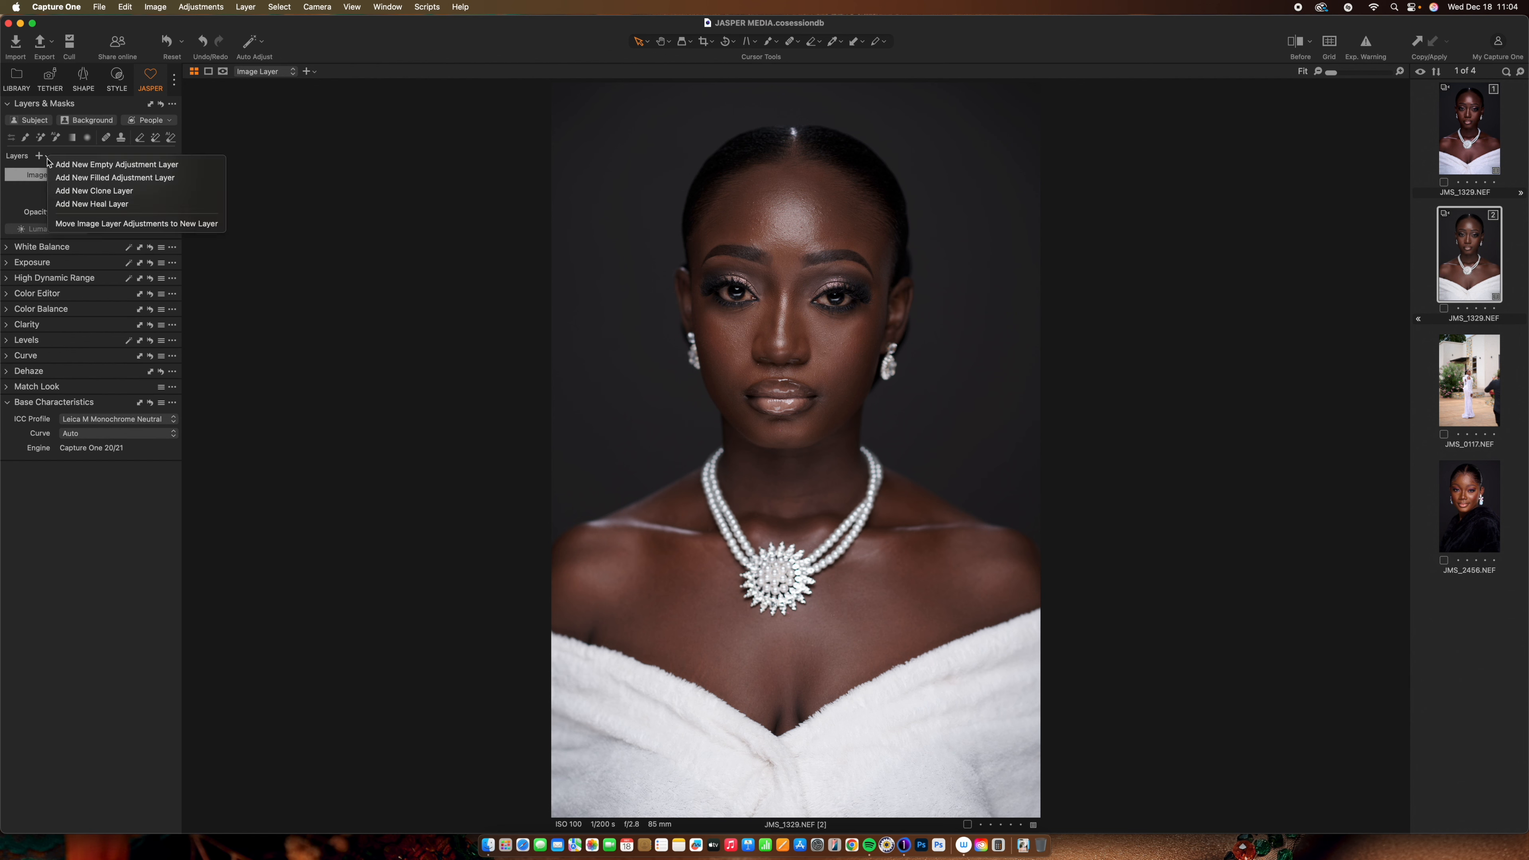
pyautogui.click(67, 164)
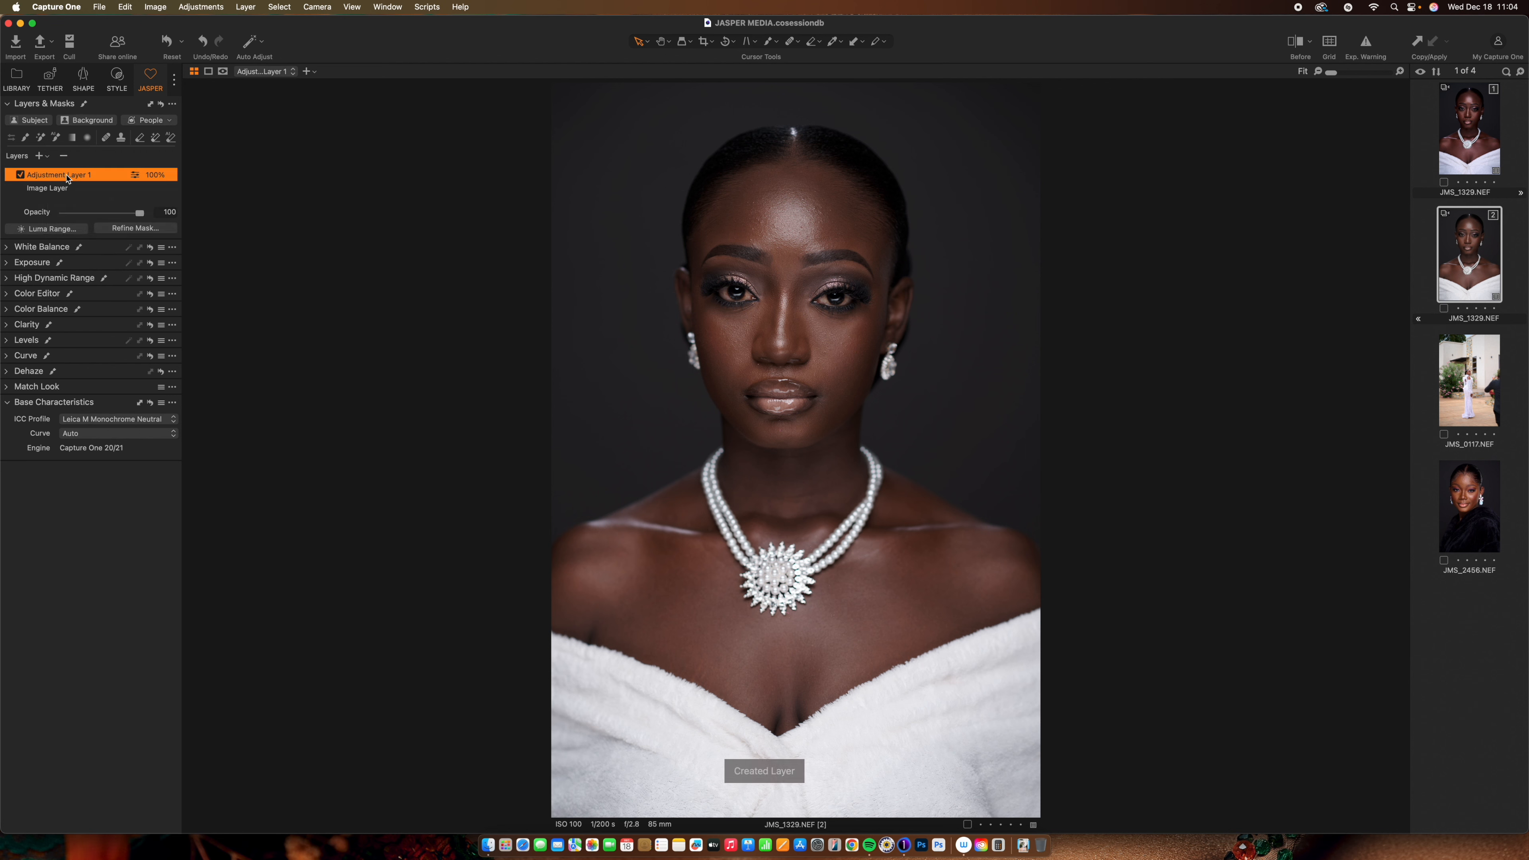
pyautogui.doubleClick(67, 175)
pyautogui.write('Skin')
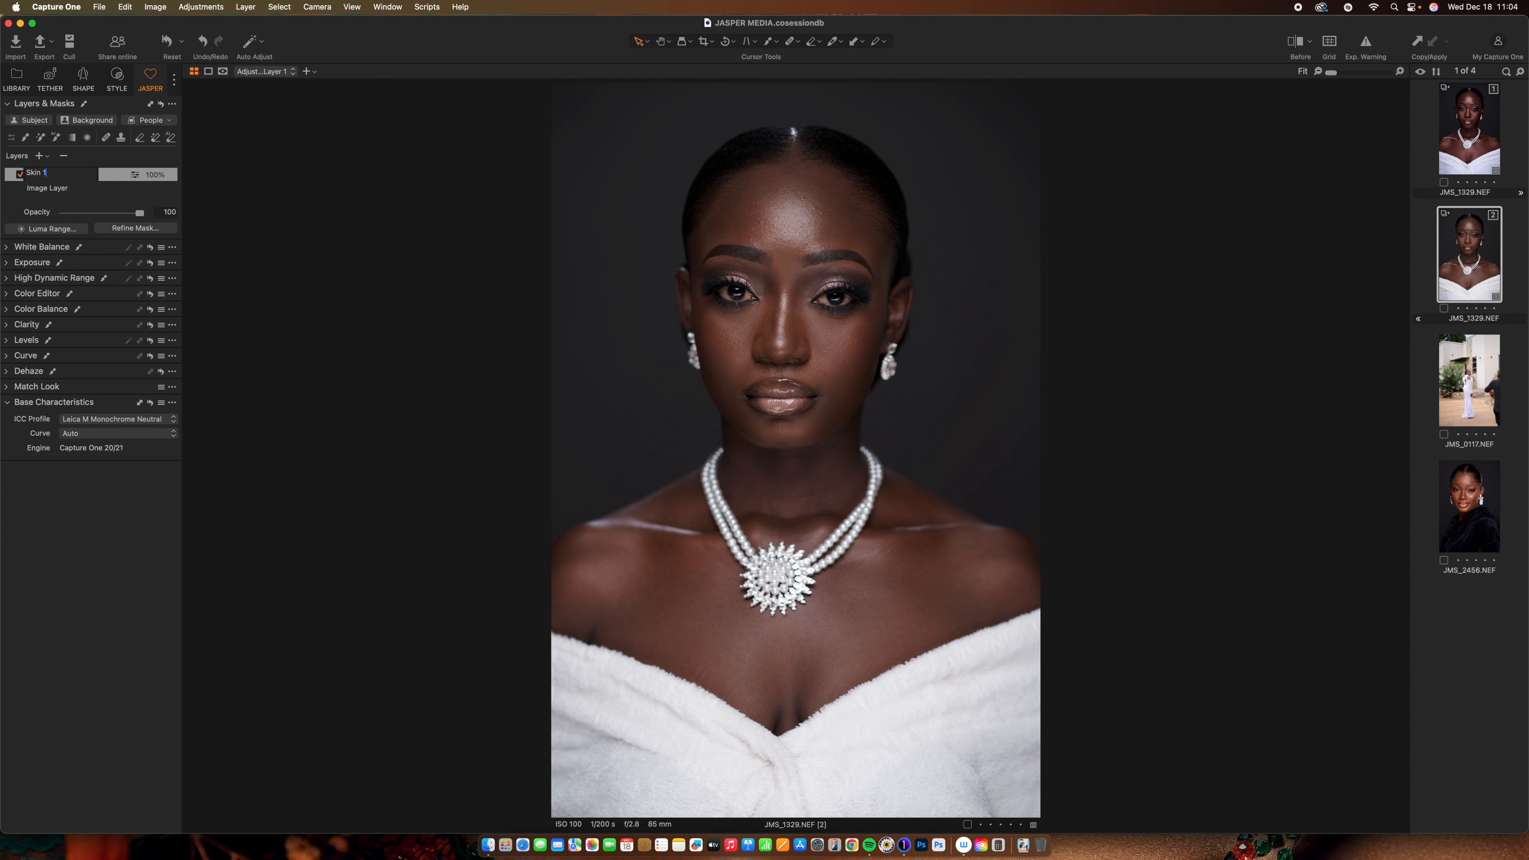
pyautogui.press('Return')
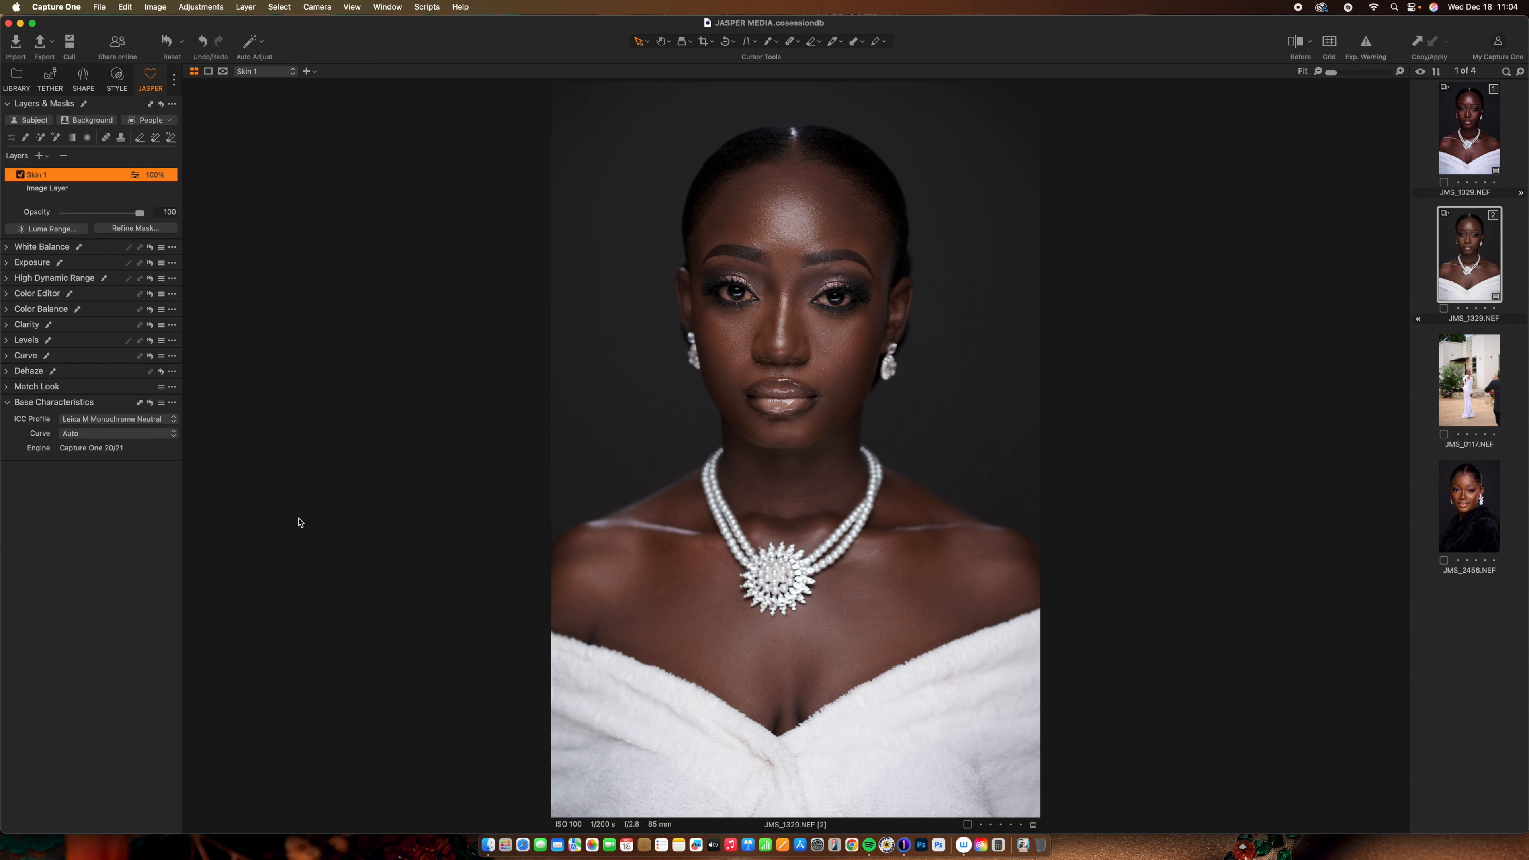
# Leave the Skin 1 exposure at 0 after a trial drag and select the AI Brush mask tool
pyautogui.click(8, 264)
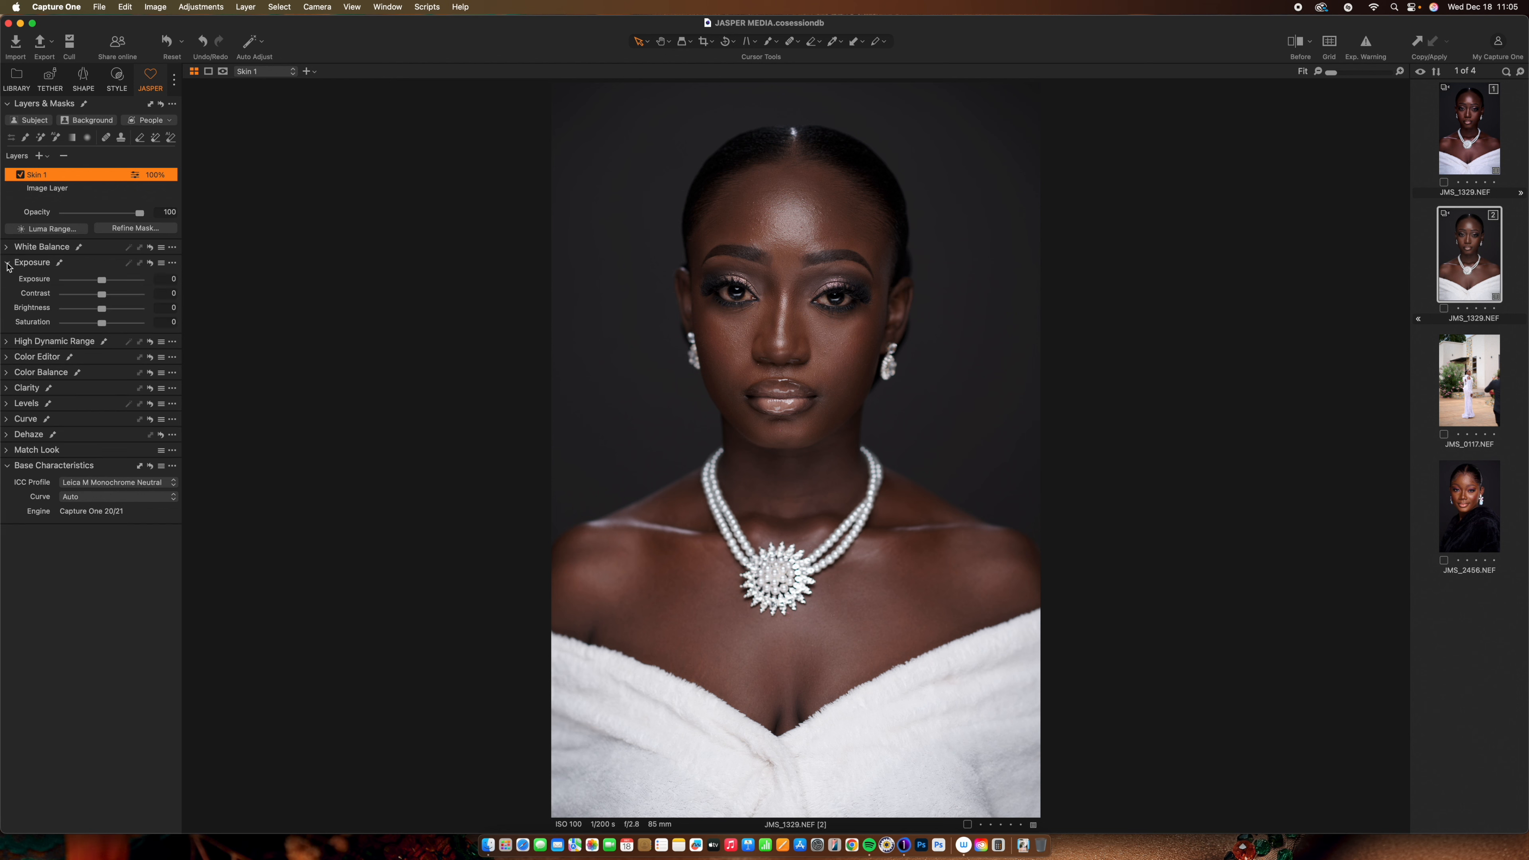
pyautogui.moveTo(103, 280); pyautogui.dragTo(101, 285)
pyautogui.doubleClick(100, 285)
pyautogui.click(57, 138)
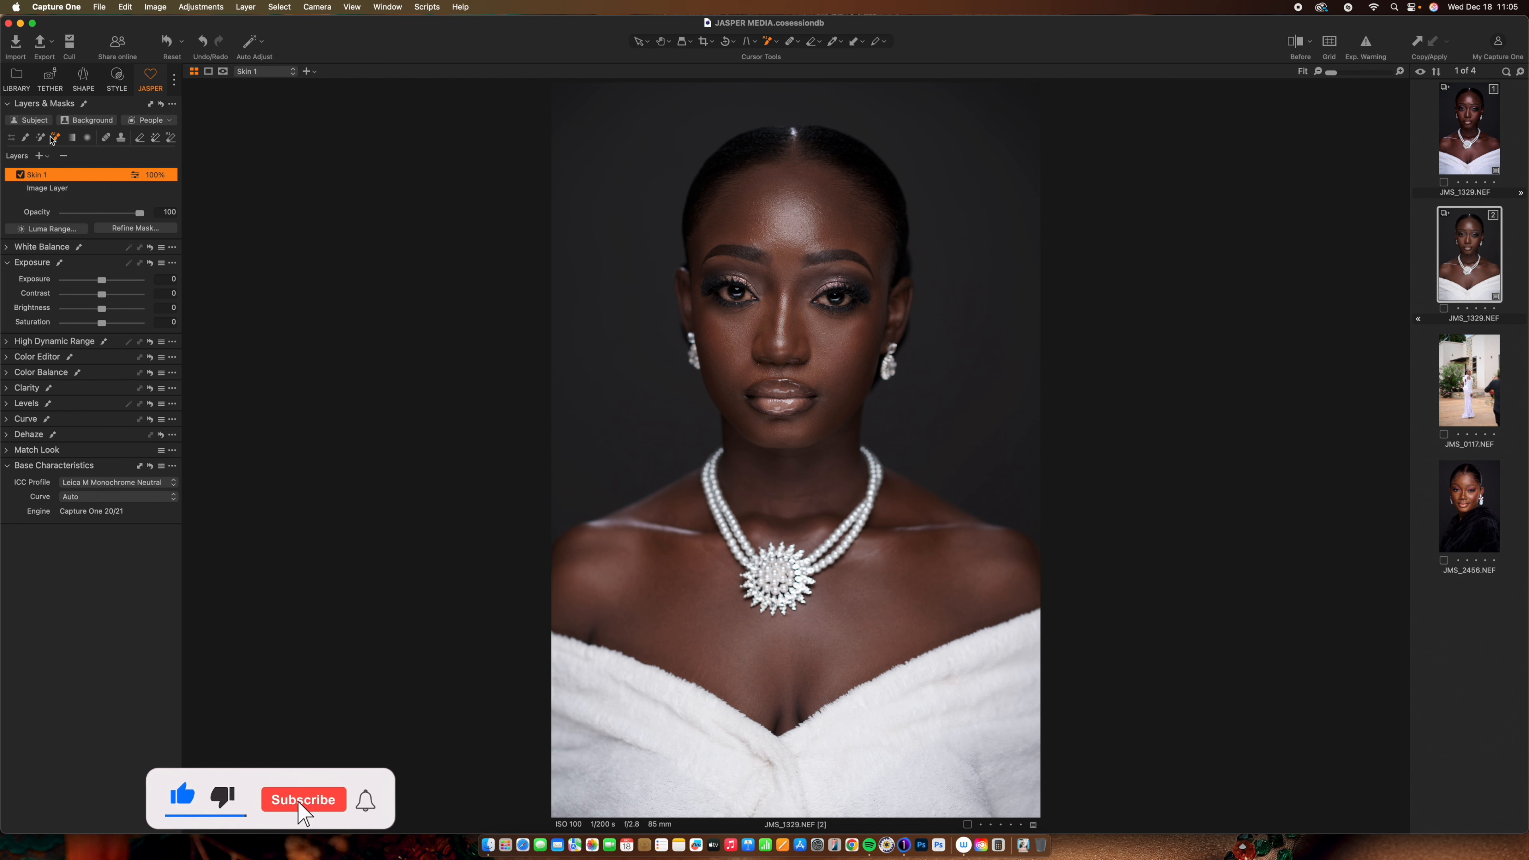
# AI-mask the face, hair and chest skin with the red mask overlay shown
pyautogui.click(769, 238)
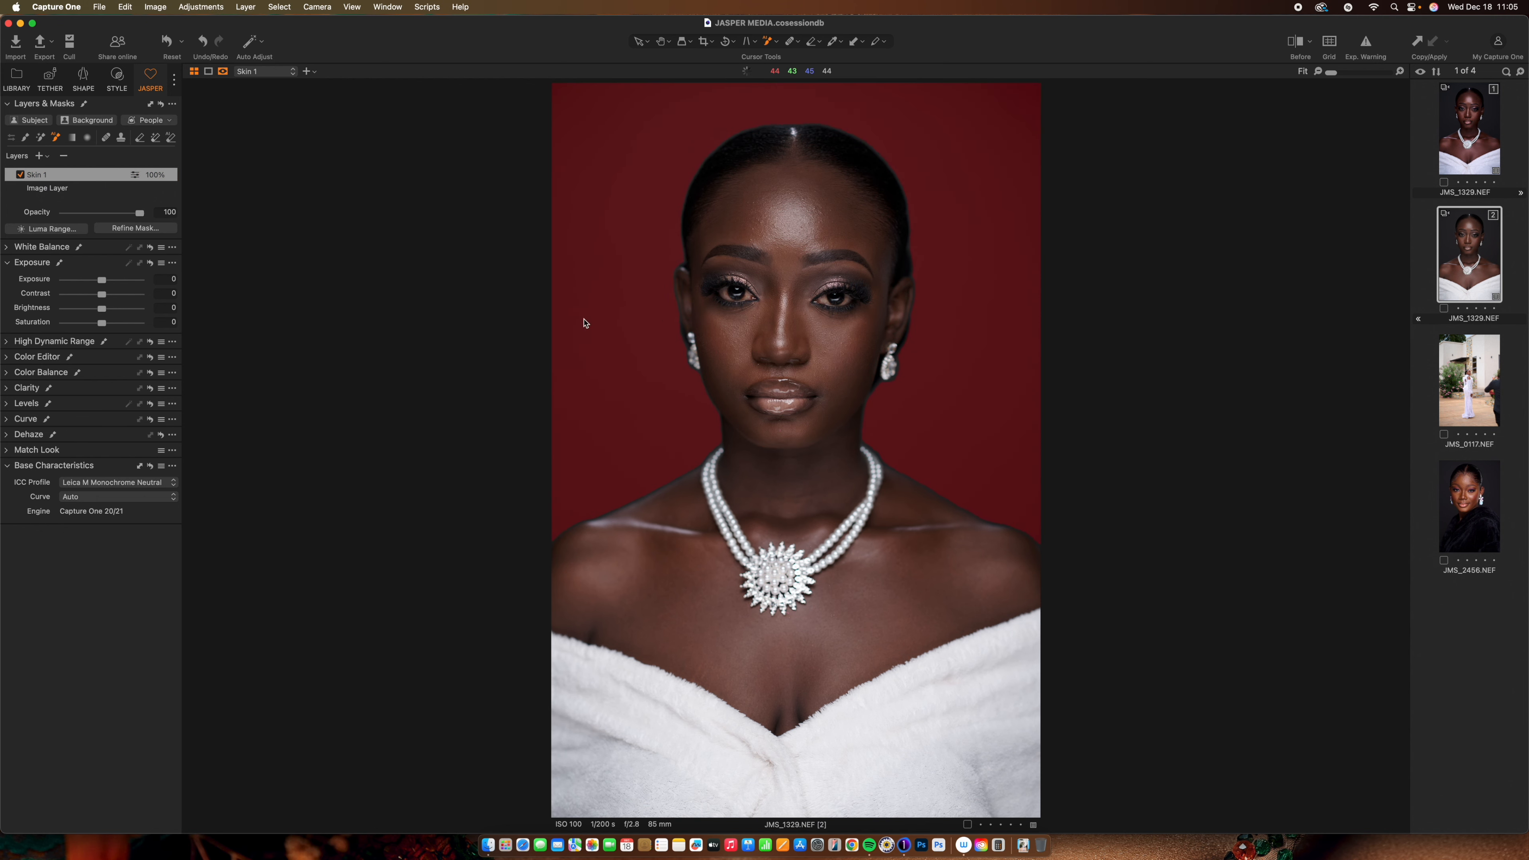
pyautogui.press('m')
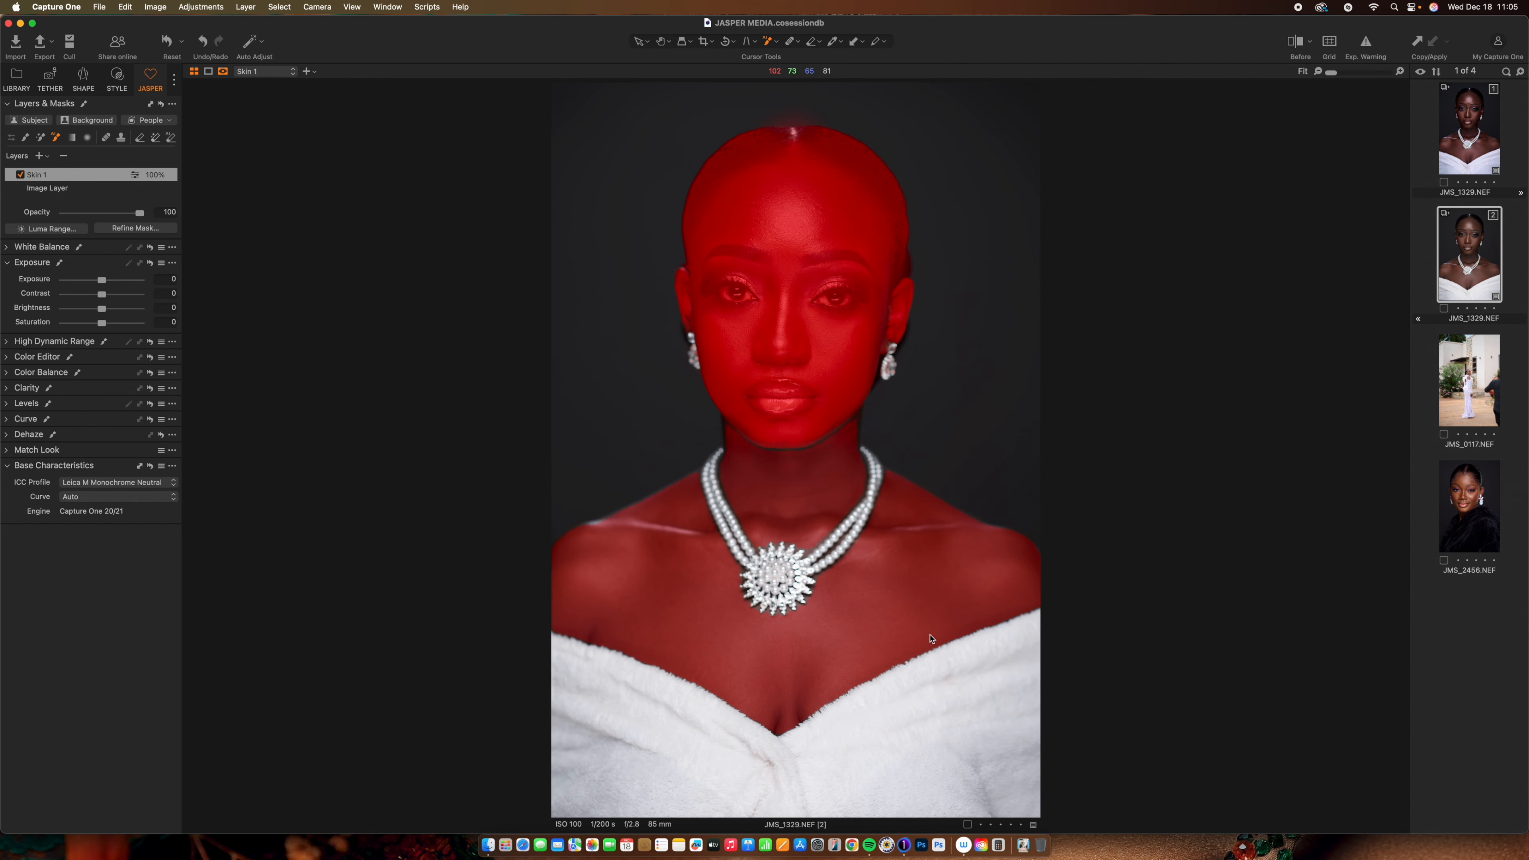
pyautogui.click(946, 625)
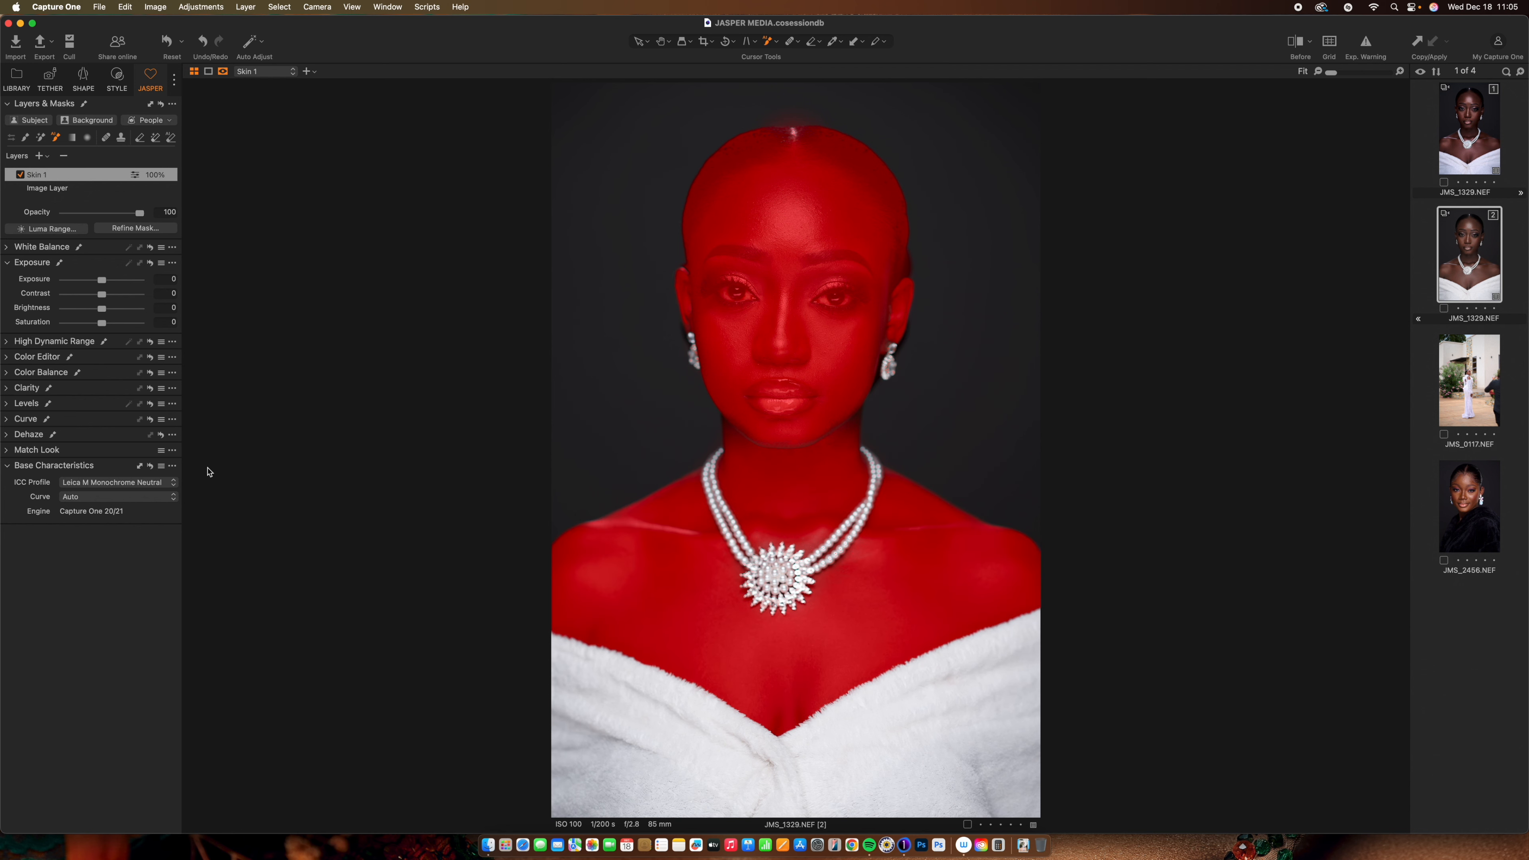
# Hand-paint the jawline, neck and top-of-head gaps into the mask, then hide the overlay
pyautogui.press('b')
pyautogui.moveTo(843, 425)
pyautogui.mouseDown()
pyautogui.moveTo(856, 400)
pyautogui.moveTo(856, 462)
pyautogui.moveTo(836, 437)
pyautogui.mouseUp()
pyautogui.moveTo(776, 441)
pyautogui.mouseDown()
pyautogui.moveTo(734, 435)
pyautogui.moveTo(726, 413)
pyautogui.mouseUp()
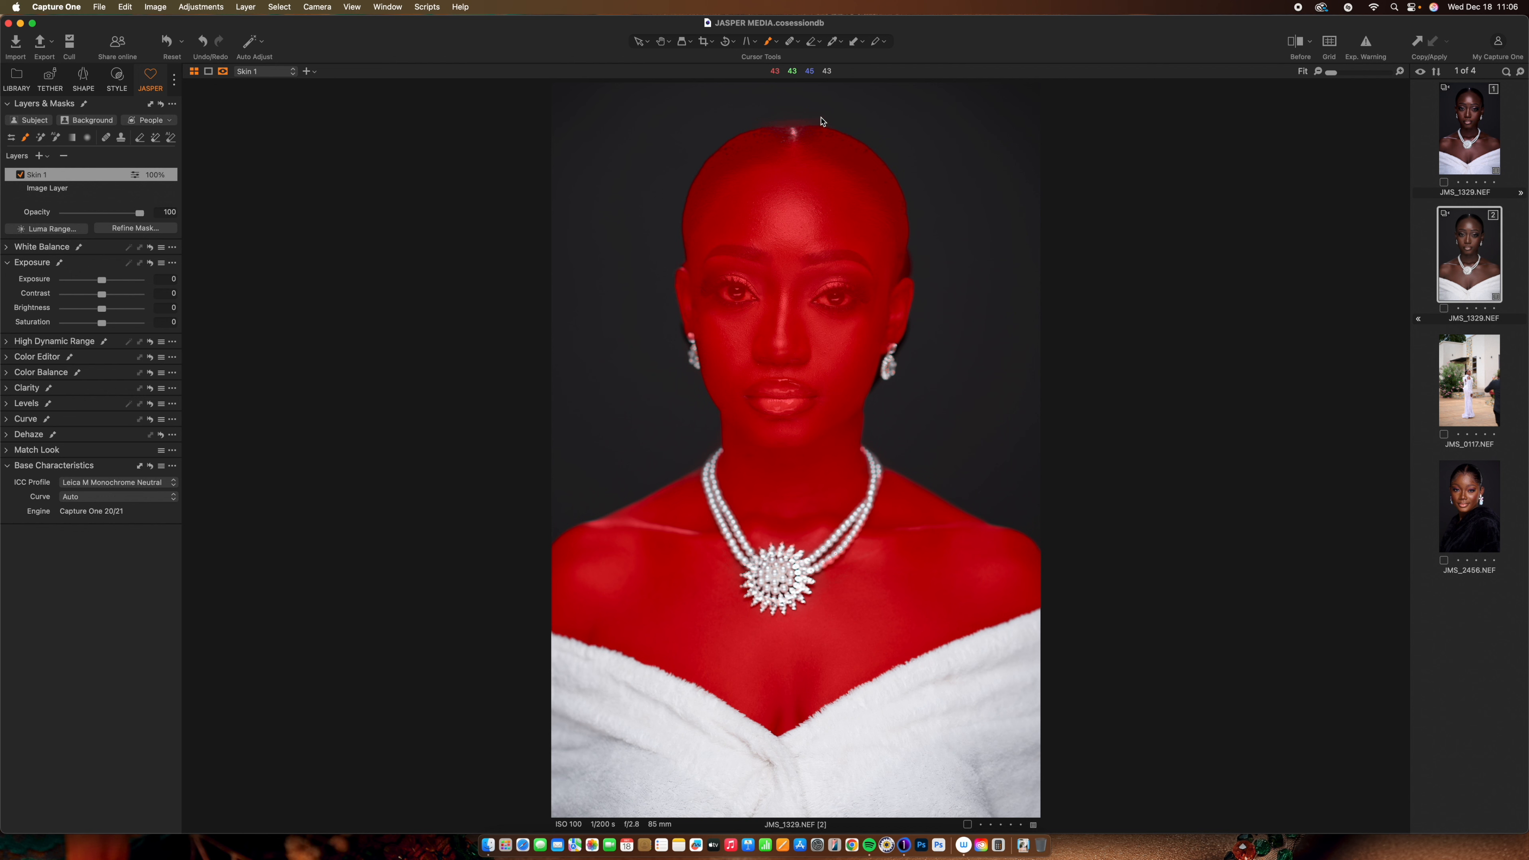
pyautogui.moveTo(820, 117); pyautogui.dragTo(790, 119)
pyautogui.press('m')
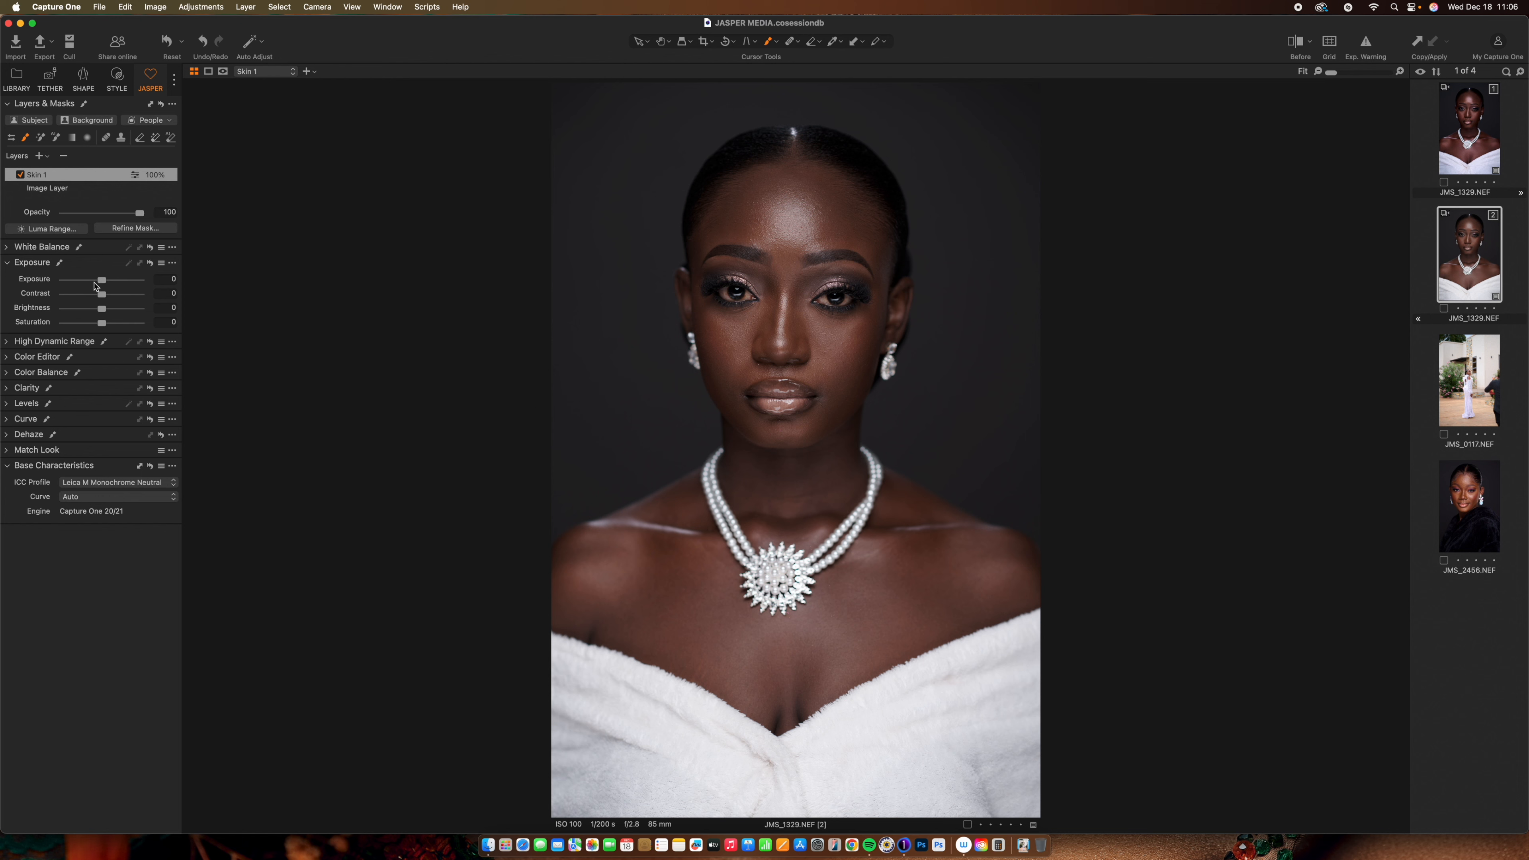
# Give the Skin 1 masked skin exposure -0.27, contrast 5, saturation 10 and clarity 10
pyautogui.moveTo(104, 282); pyautogui.dragTo(110, 329)
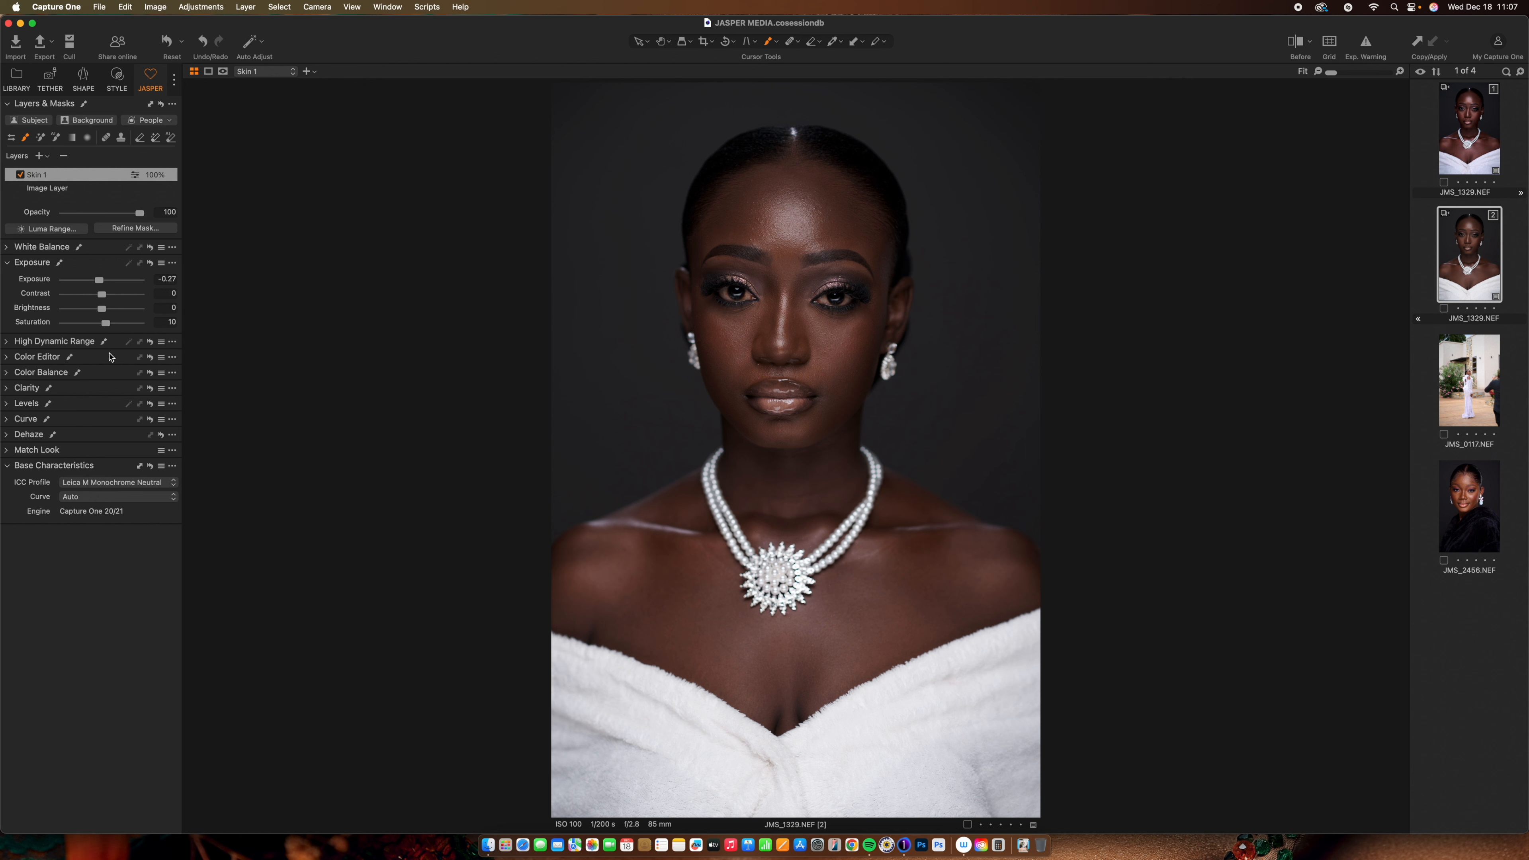
pyautogui.moveTo(103, 301); pyautogui.dragTo(105, 300)
pyautogui.click(6, 388)
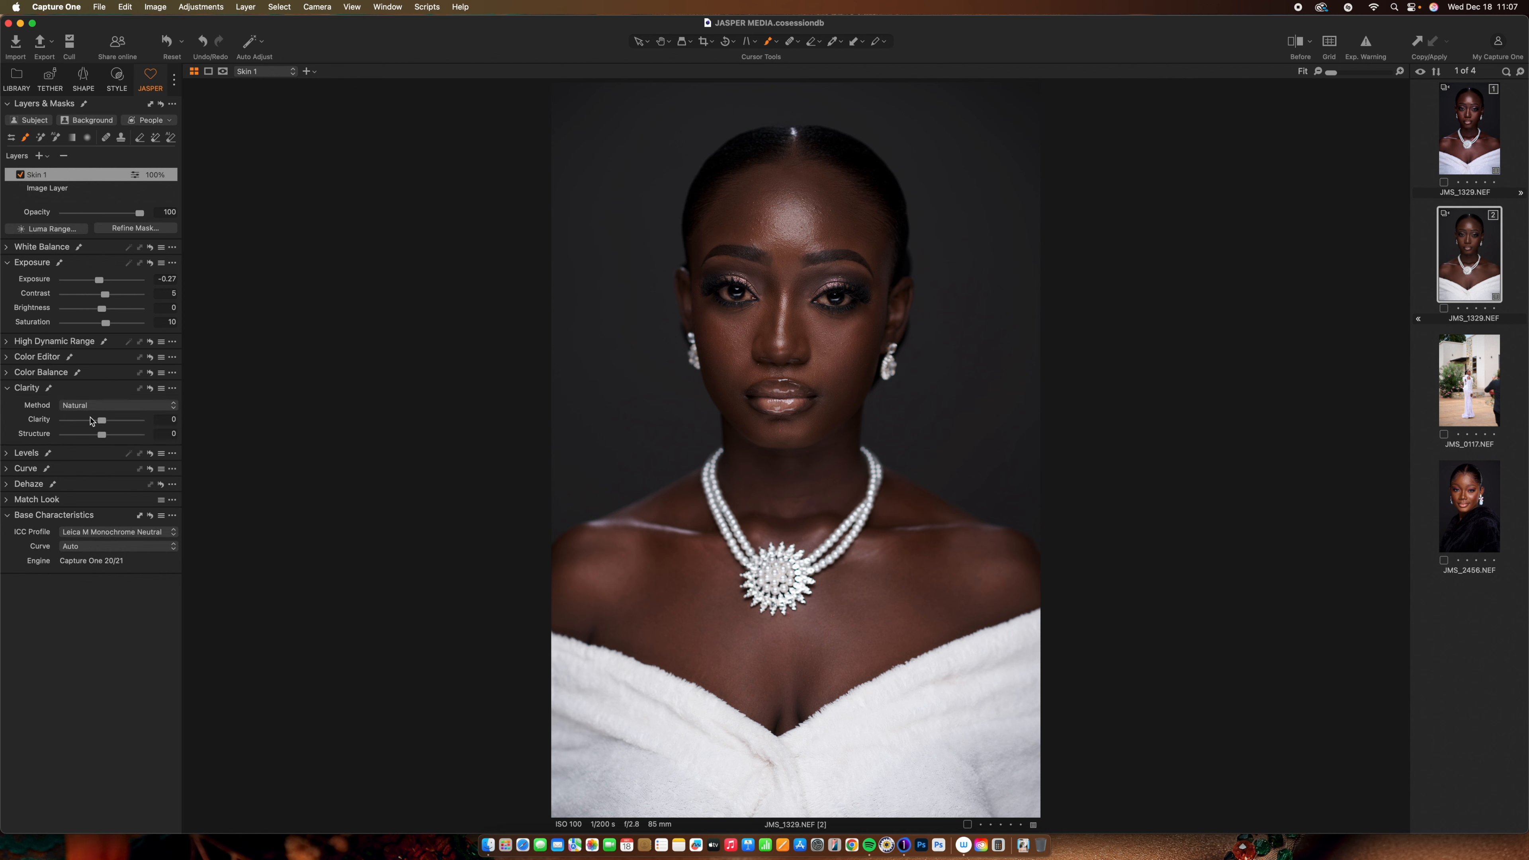
pyautogui.moveTo(103, 423); pyautogui.dragTo(106, 423)
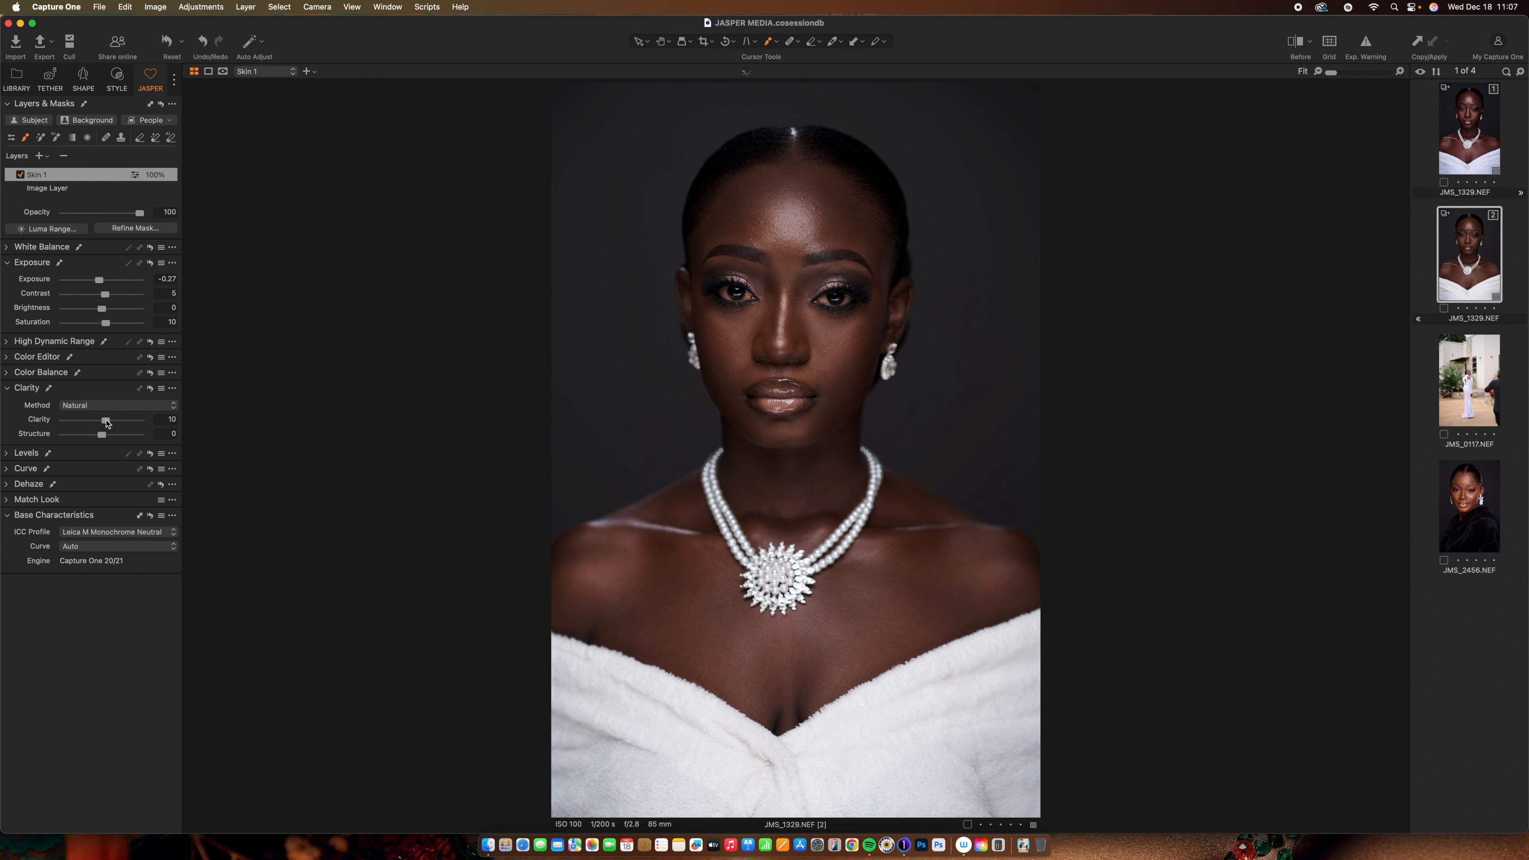
pyautogui.click(7, 389)
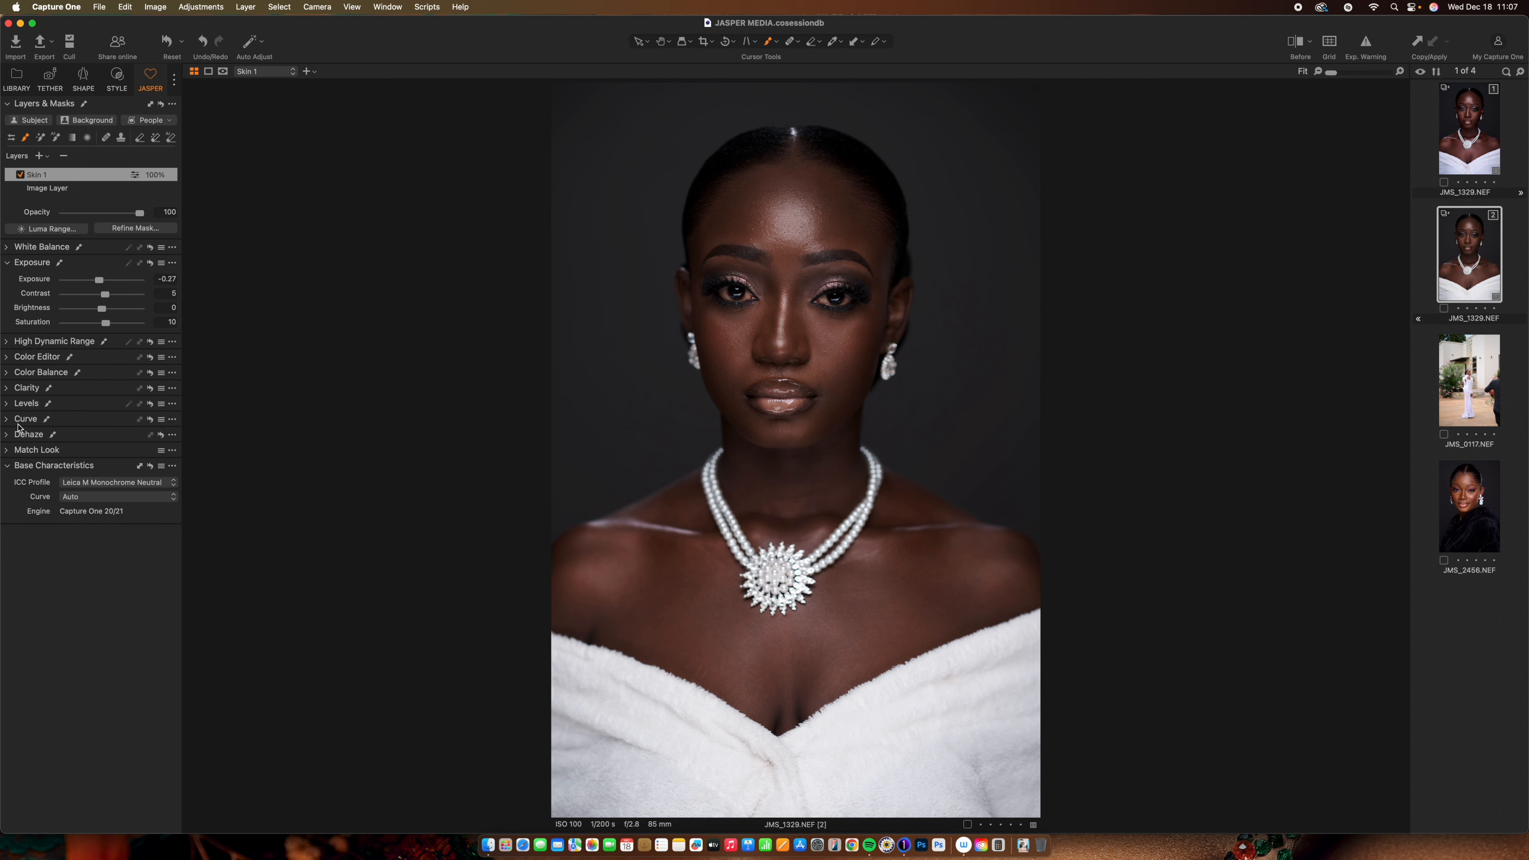
# In Levels, pull the RGB white point down to 238 and raise the black point to 2
pyautogui.click(7, 403)
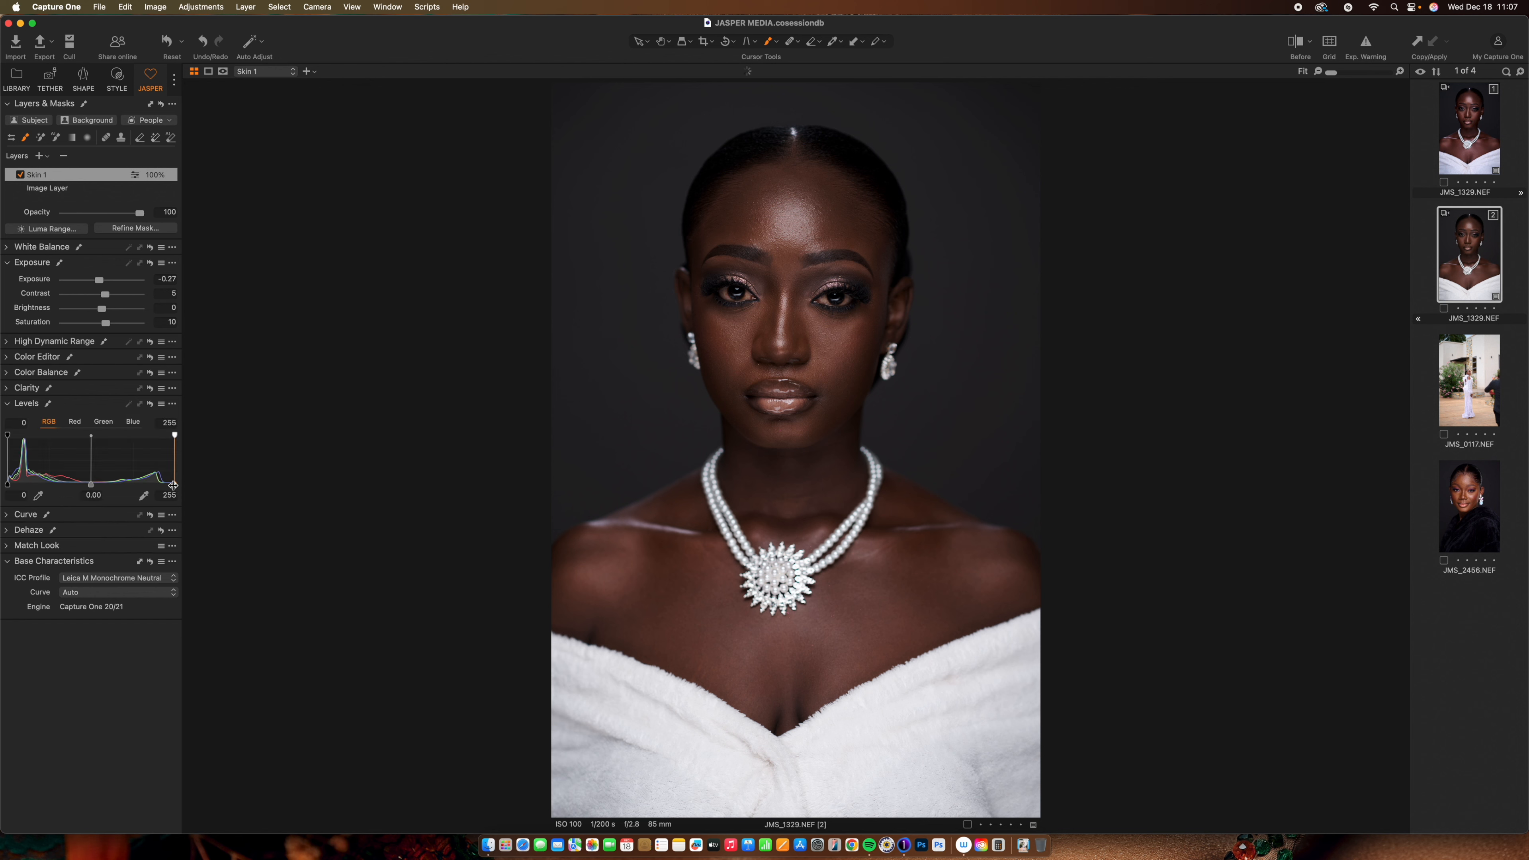
pyautogui.moveTo(173, 485); pyautogui.dragTo(163, 485)
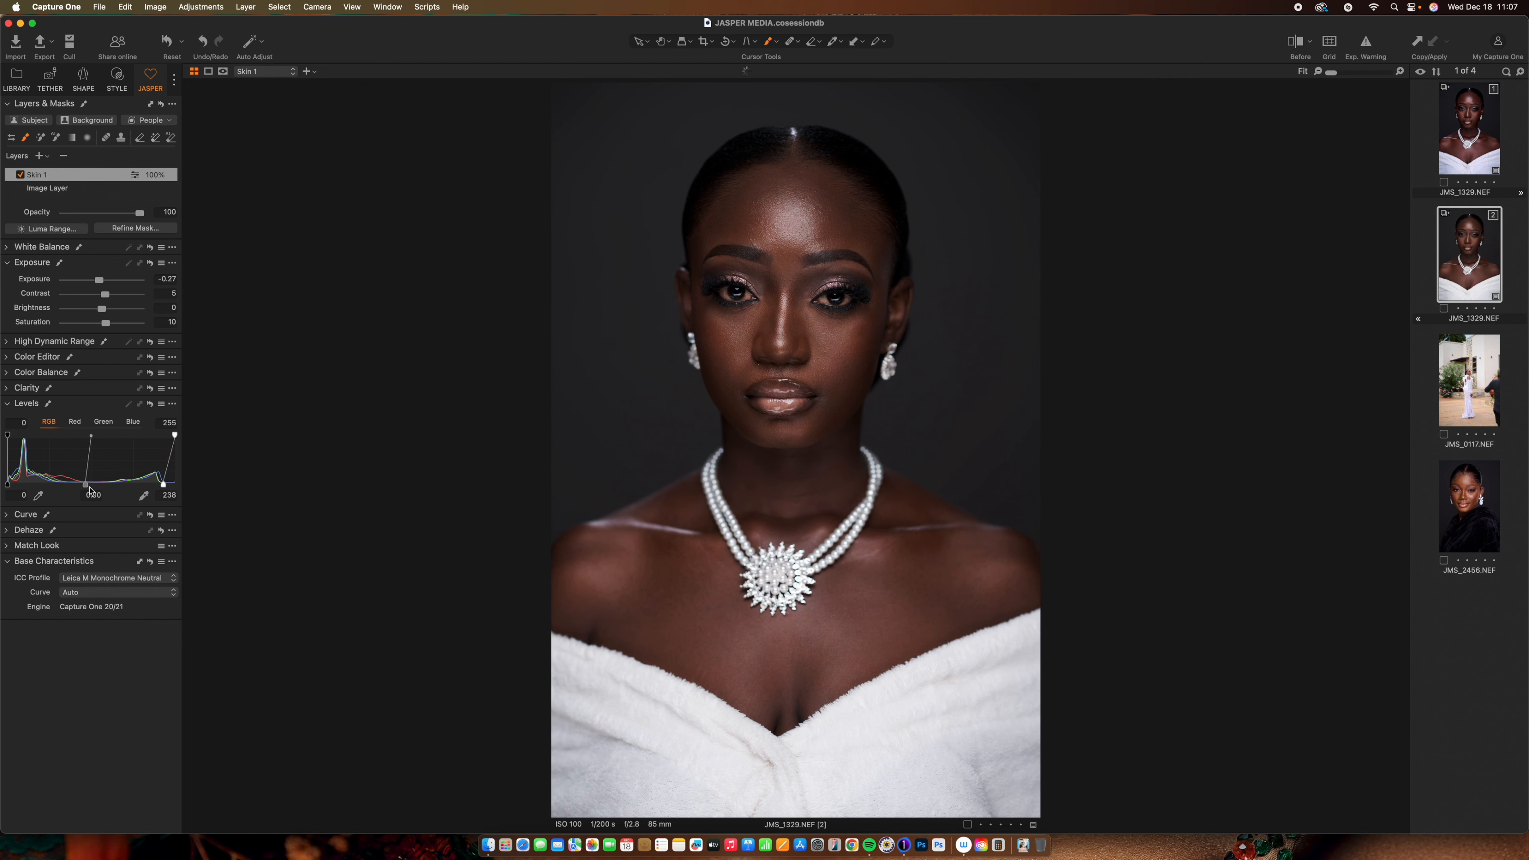
pyautogui.moveTo(7, 485); pyautogui.dragTo(8, 486)
# Sample the model's skin tone in the Color Editor's Skin Tone tab
pyautogui.click(9, 358)
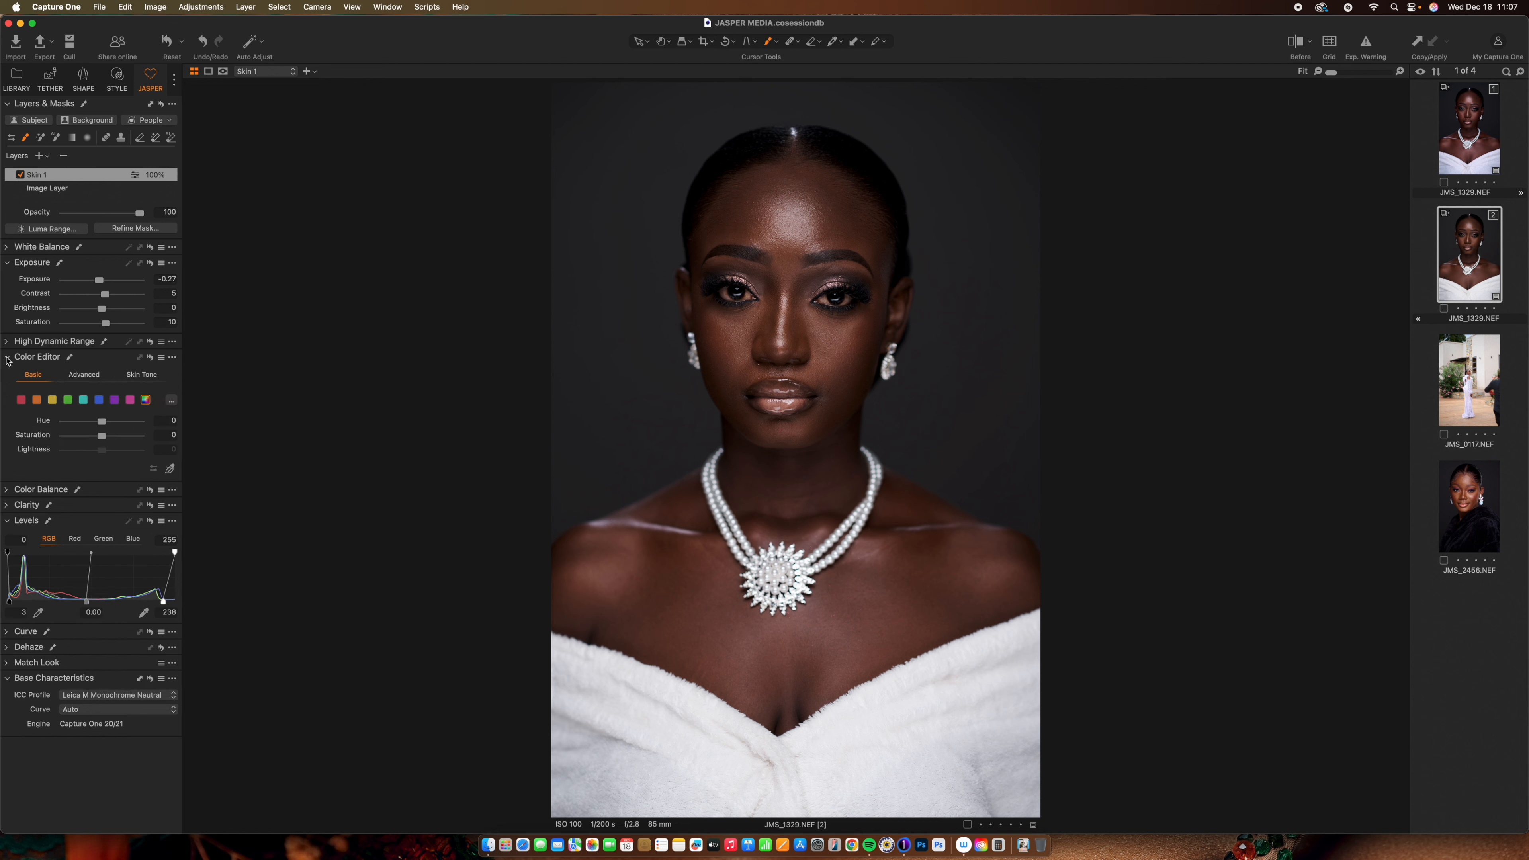
pyautogui.click(85, 375)
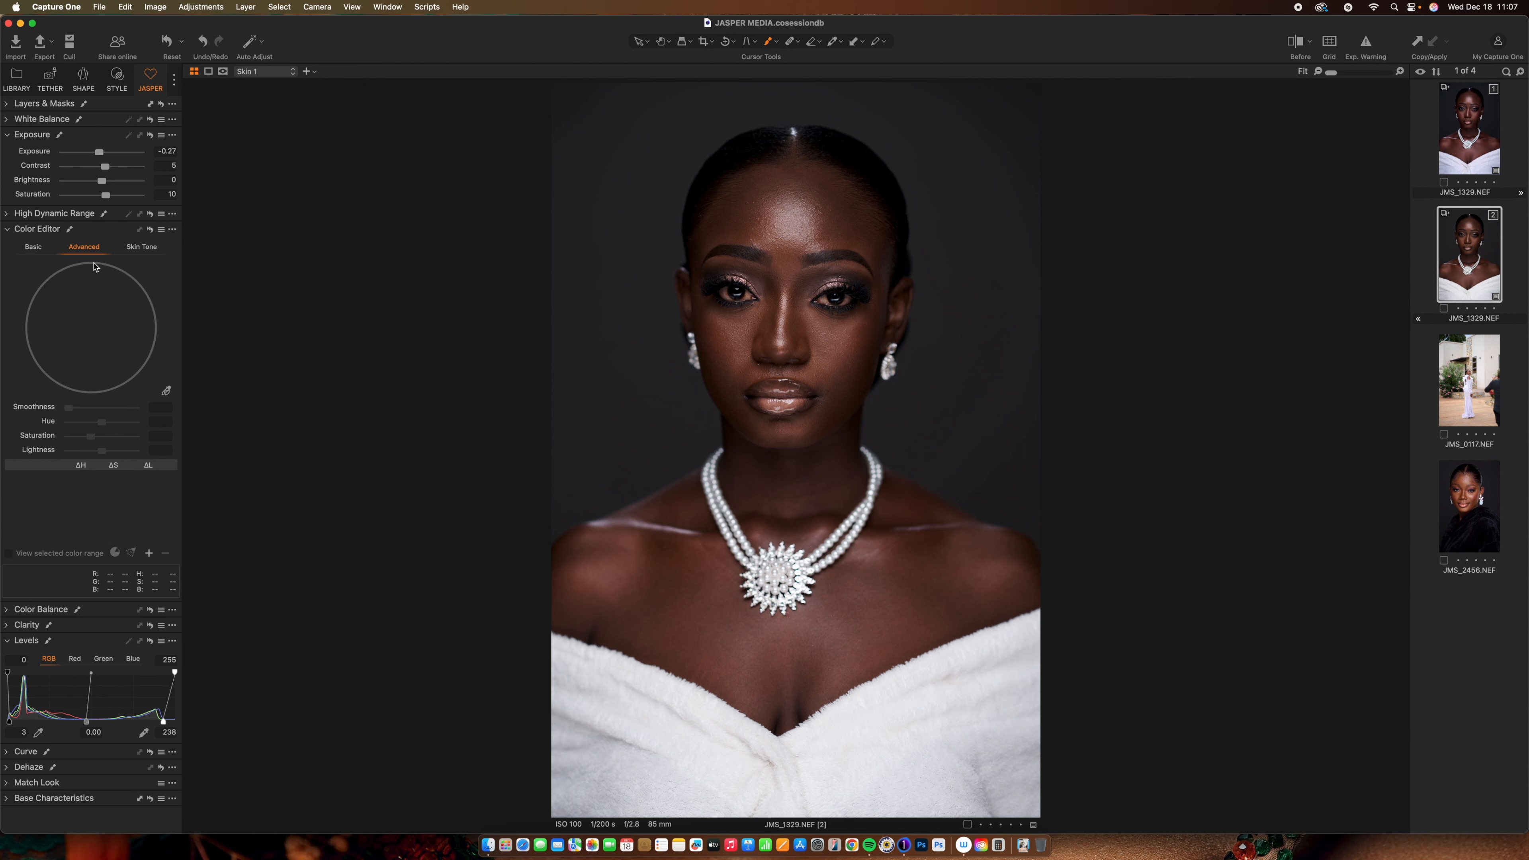
pyautogui.click(146, 250)
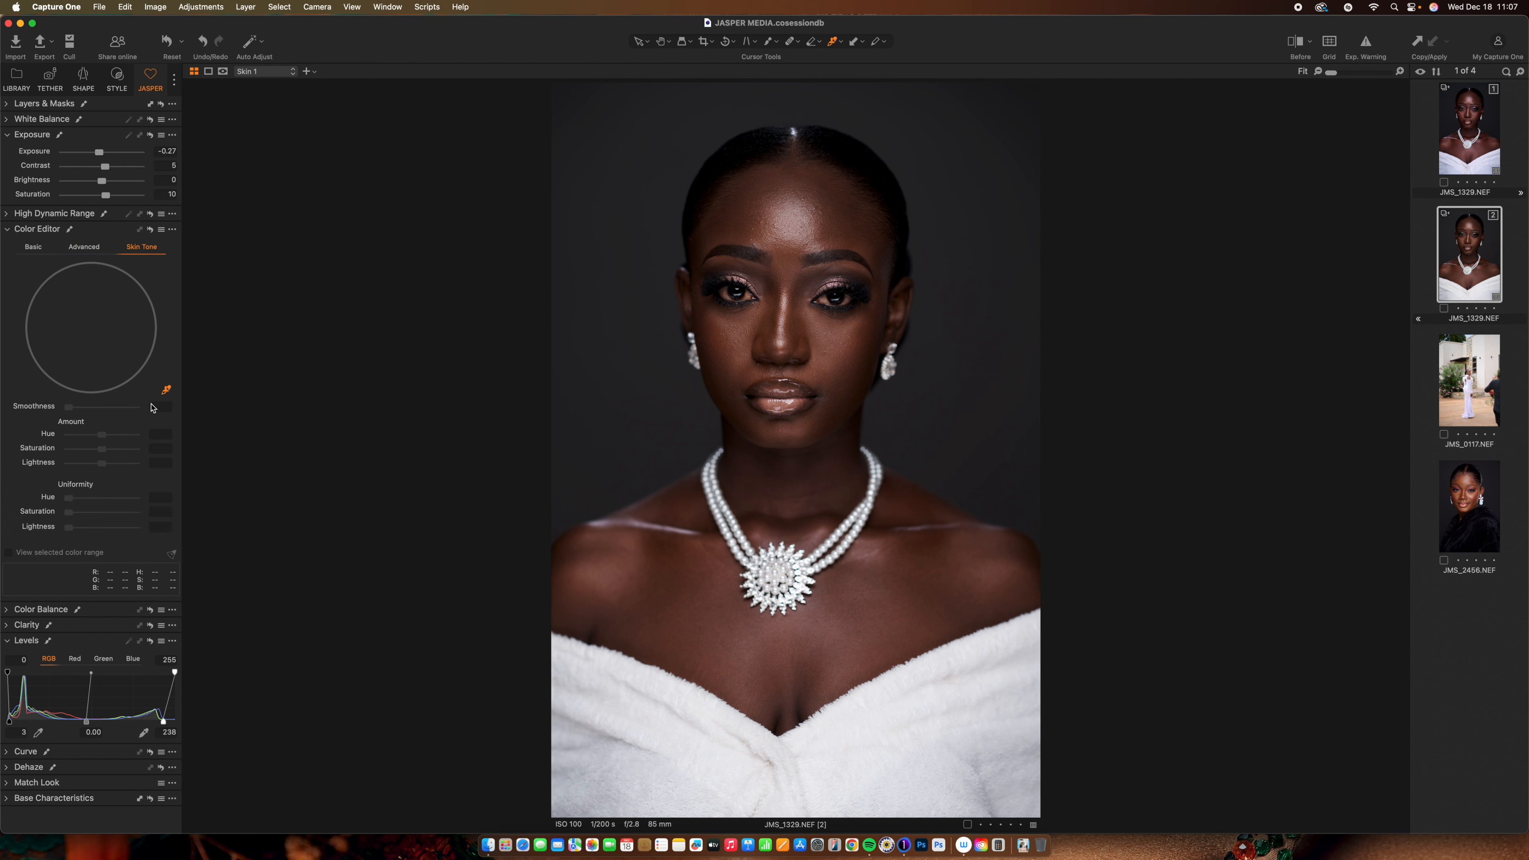
pyautogui.click(166, 389)
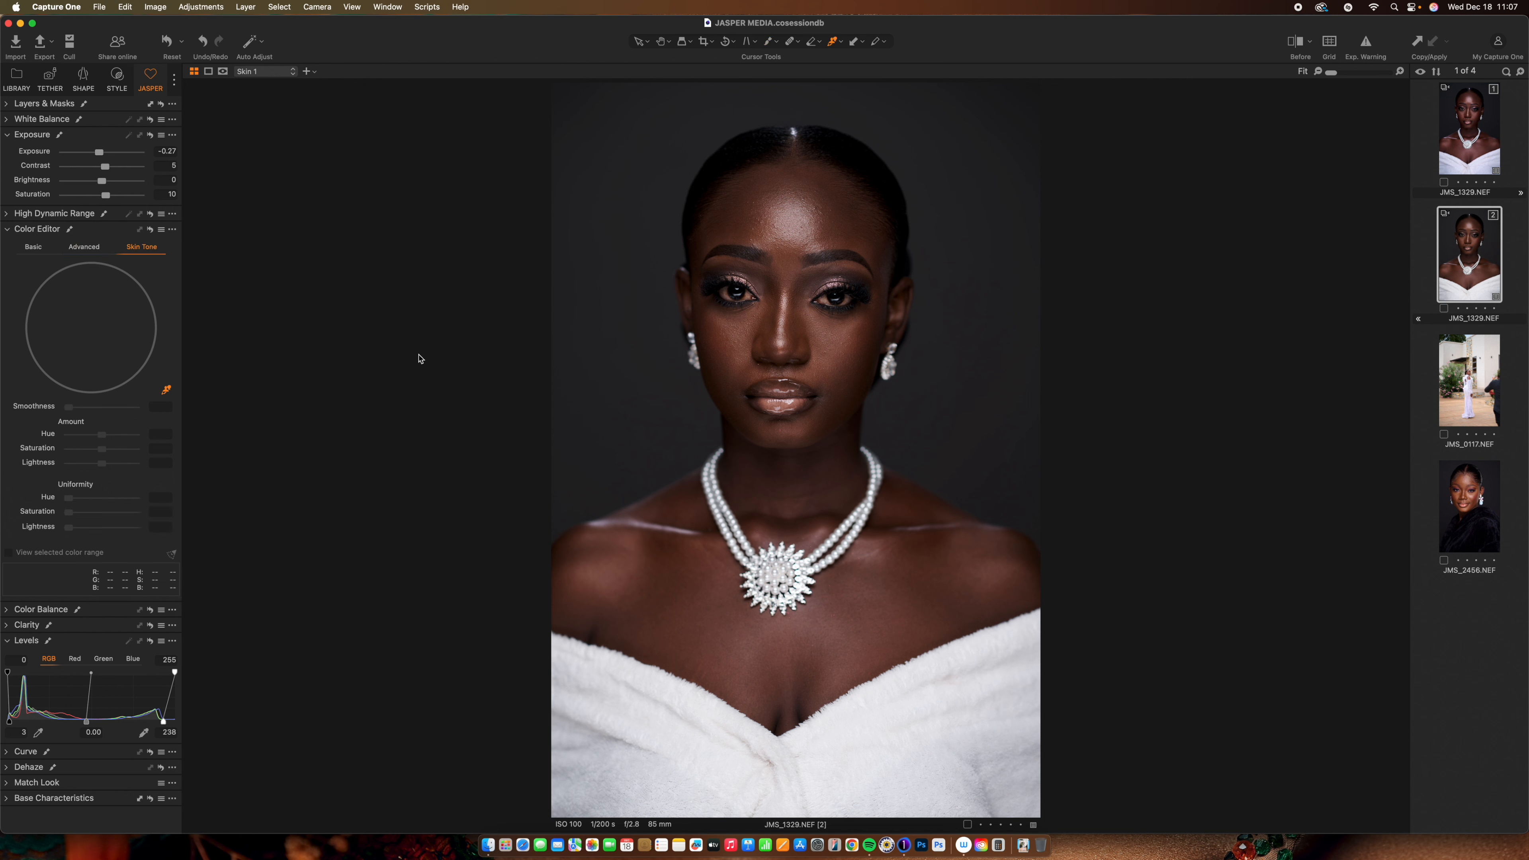
pyautogui.click(843, 362)
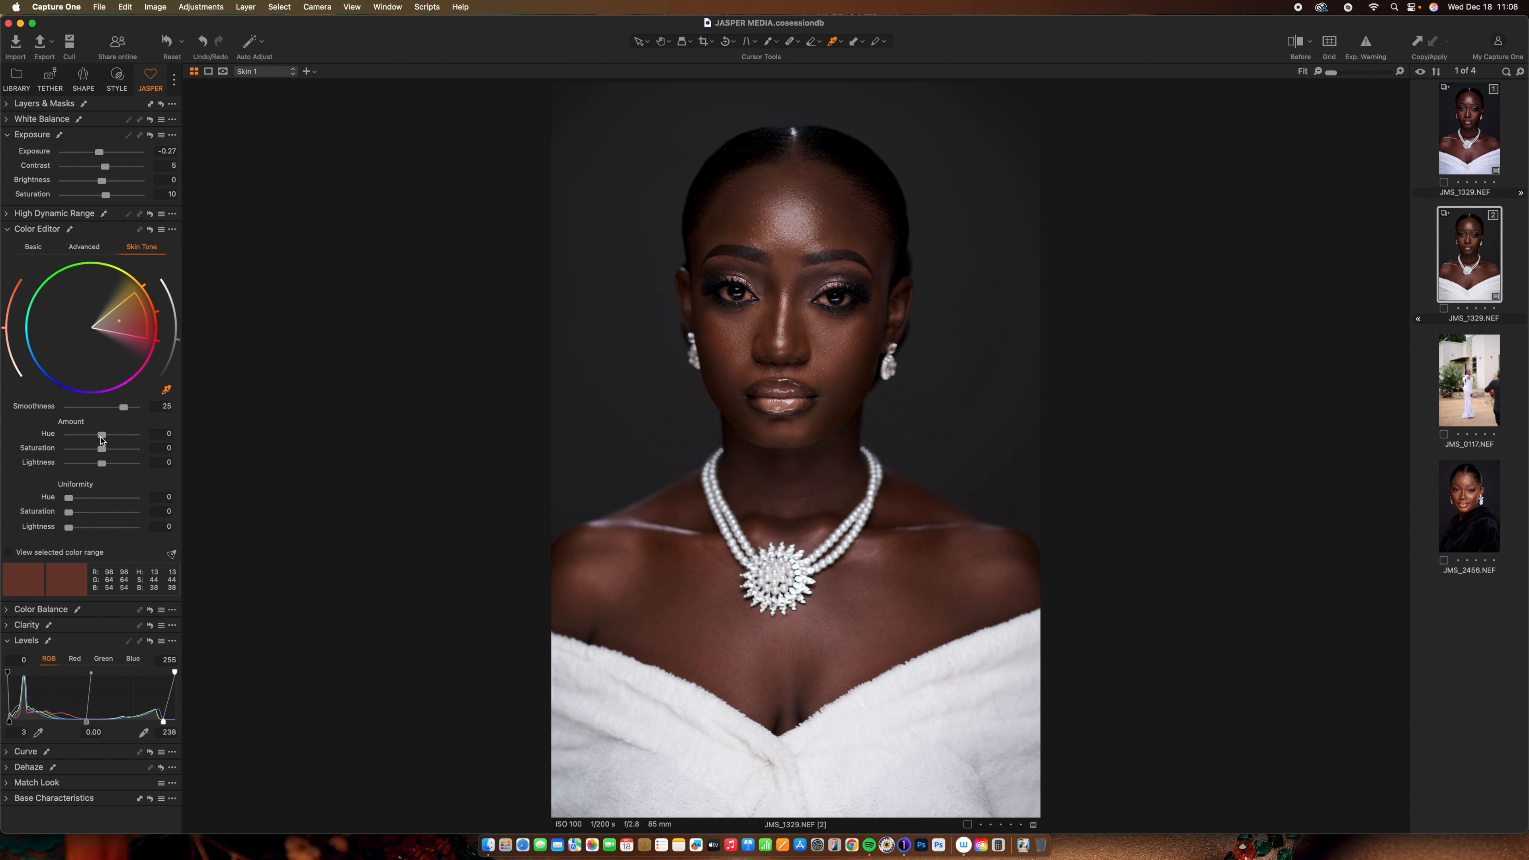
# Lower the skin tone saturation to -4.2 and lightness to -3.2, comparing before and after
pyautogui.moveTo(104, 467); pyautogui.dragTo(92, 467)
pyautogui.moveTo(103, 454); pyautogui.dragTo(97, 451)
pyautogui.press('y')
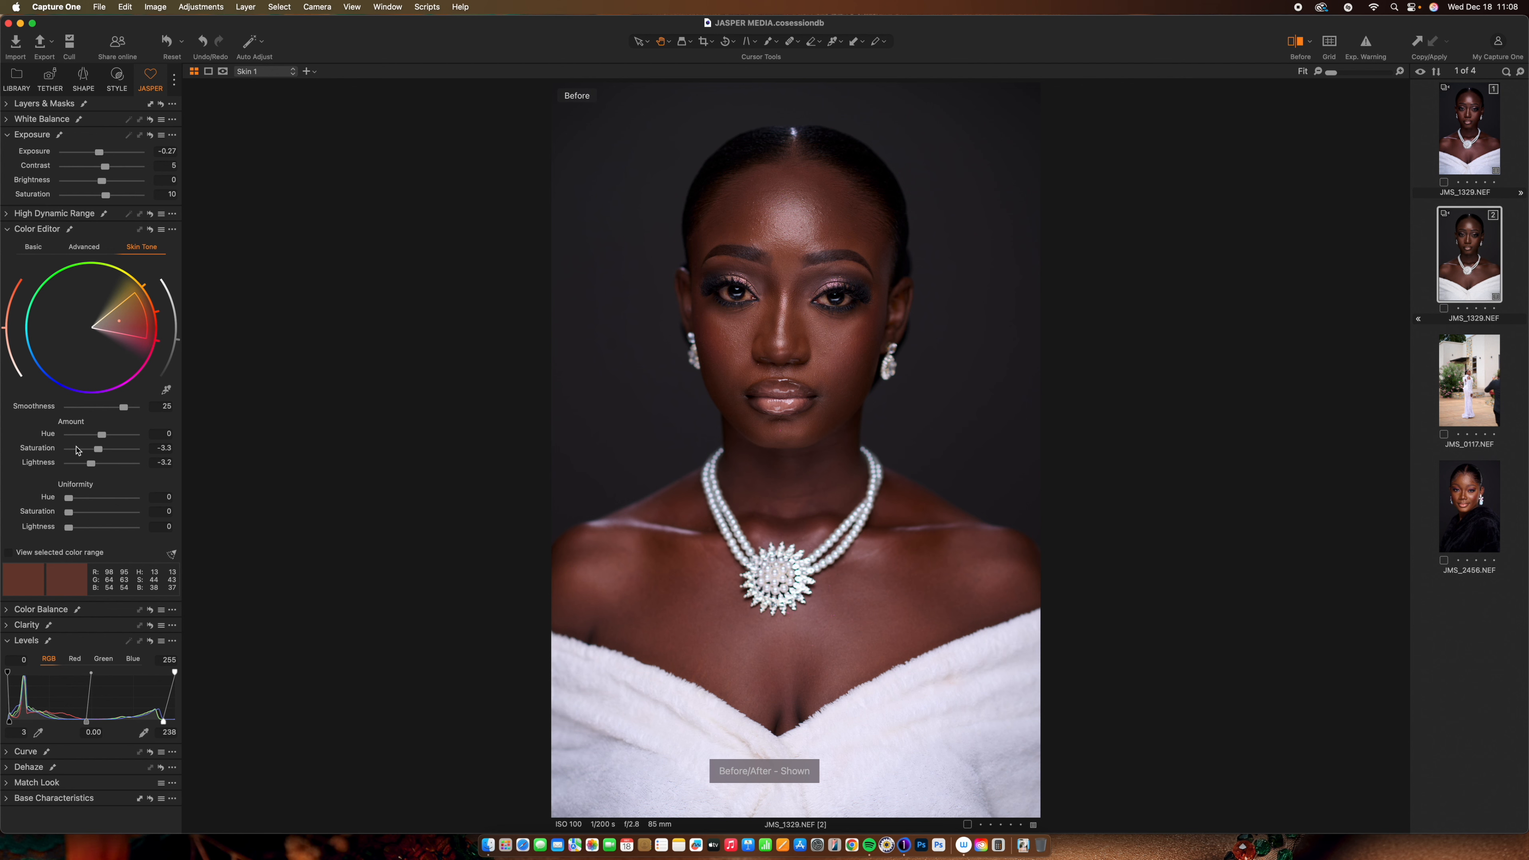
pyautogui.press('y')
pyautogui.press('y')
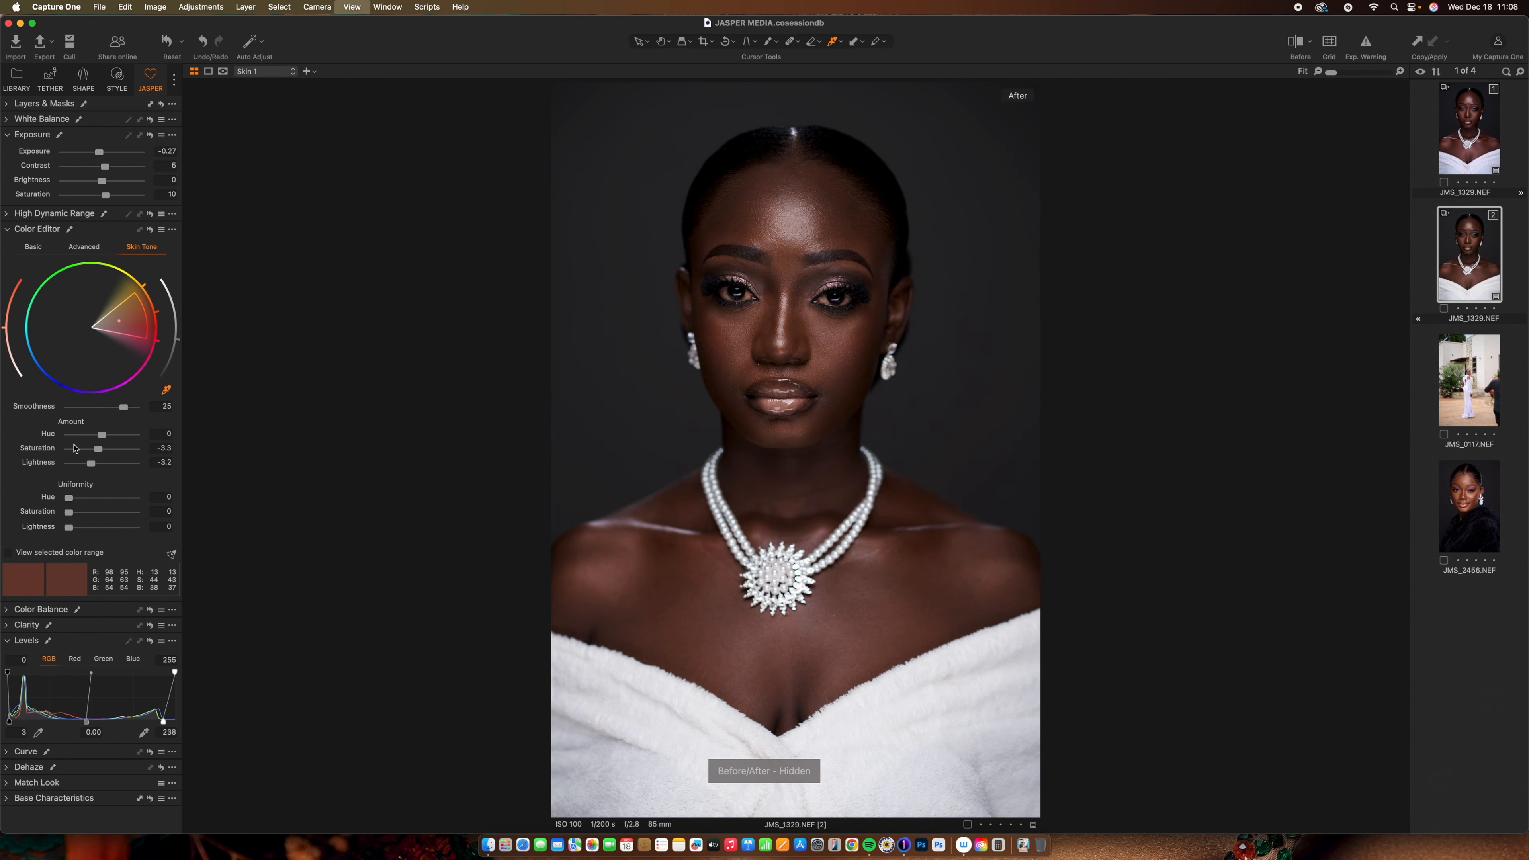
pyautogui.press('y')
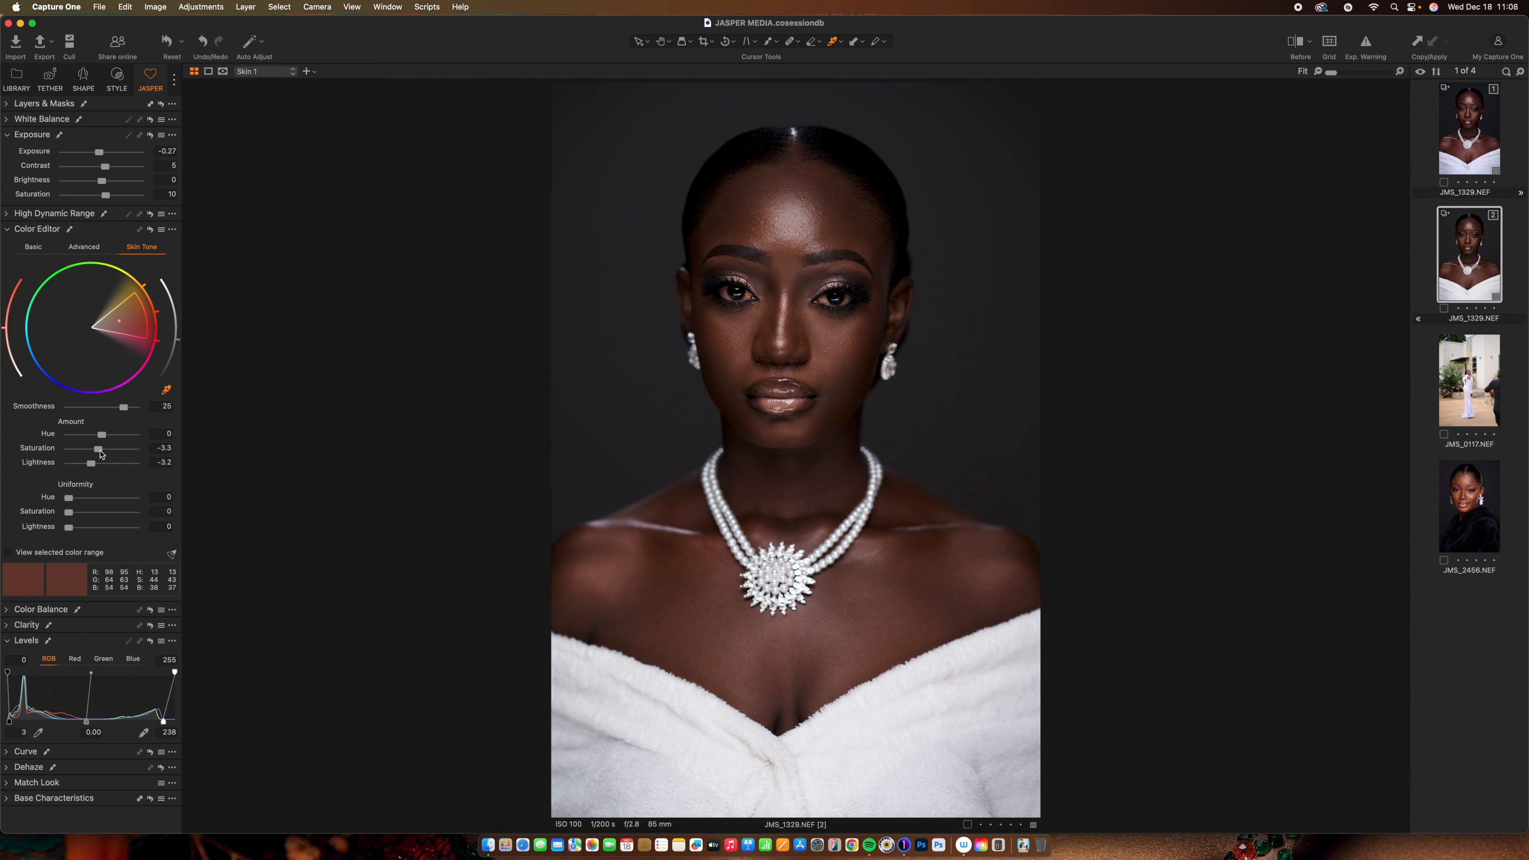
pyautogui.moveTo(100, 454); pyautogui.dragTo(99, 454)
# Refine the skin tone hue range by shifting both of its boundaries on the wheel
pyautogui.click(92, 249)
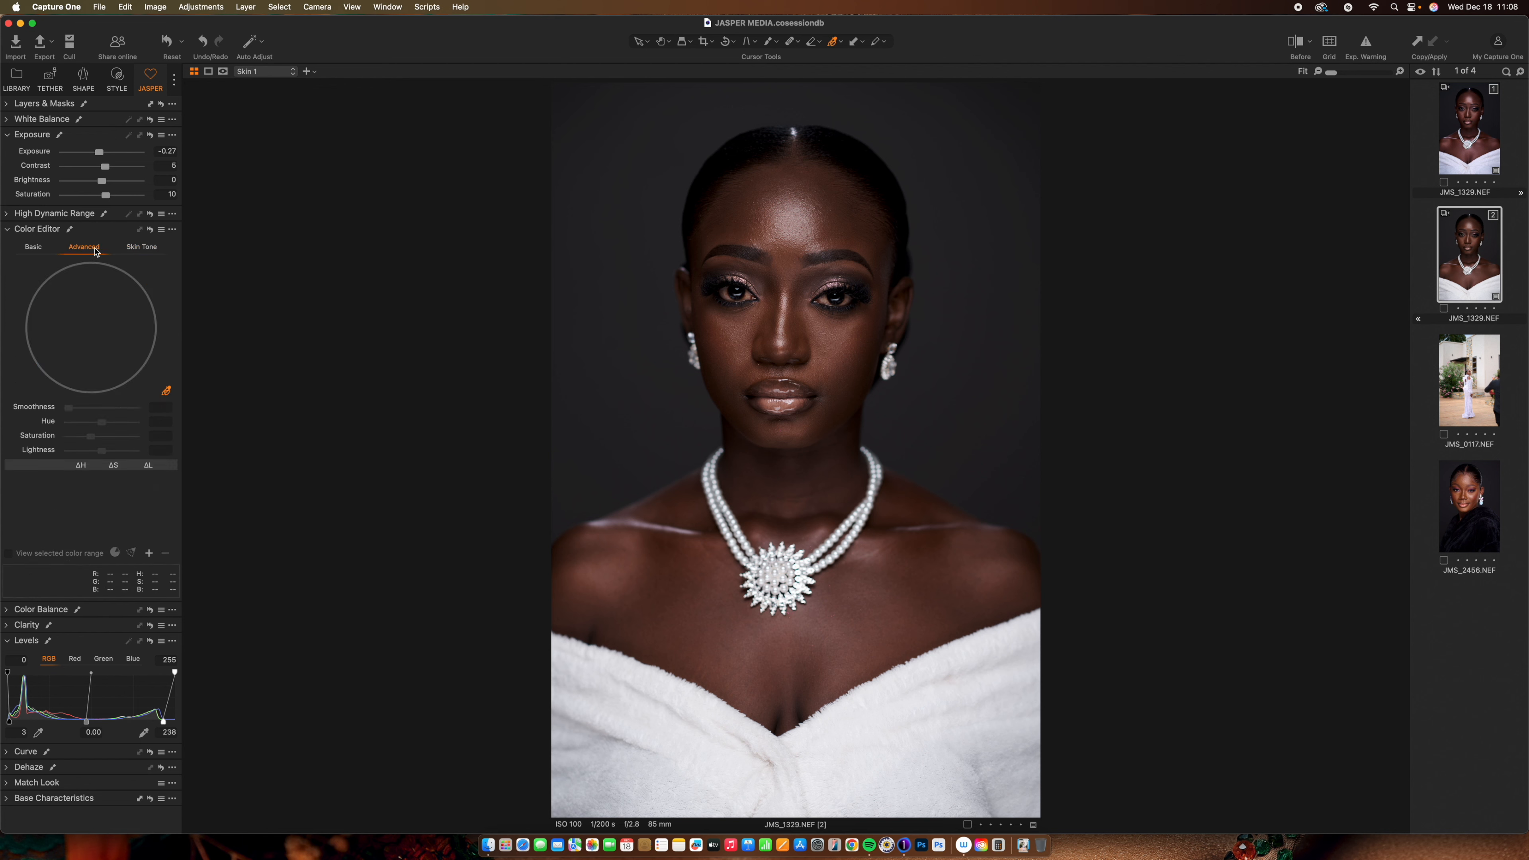
pyautogui.click(137, 249)
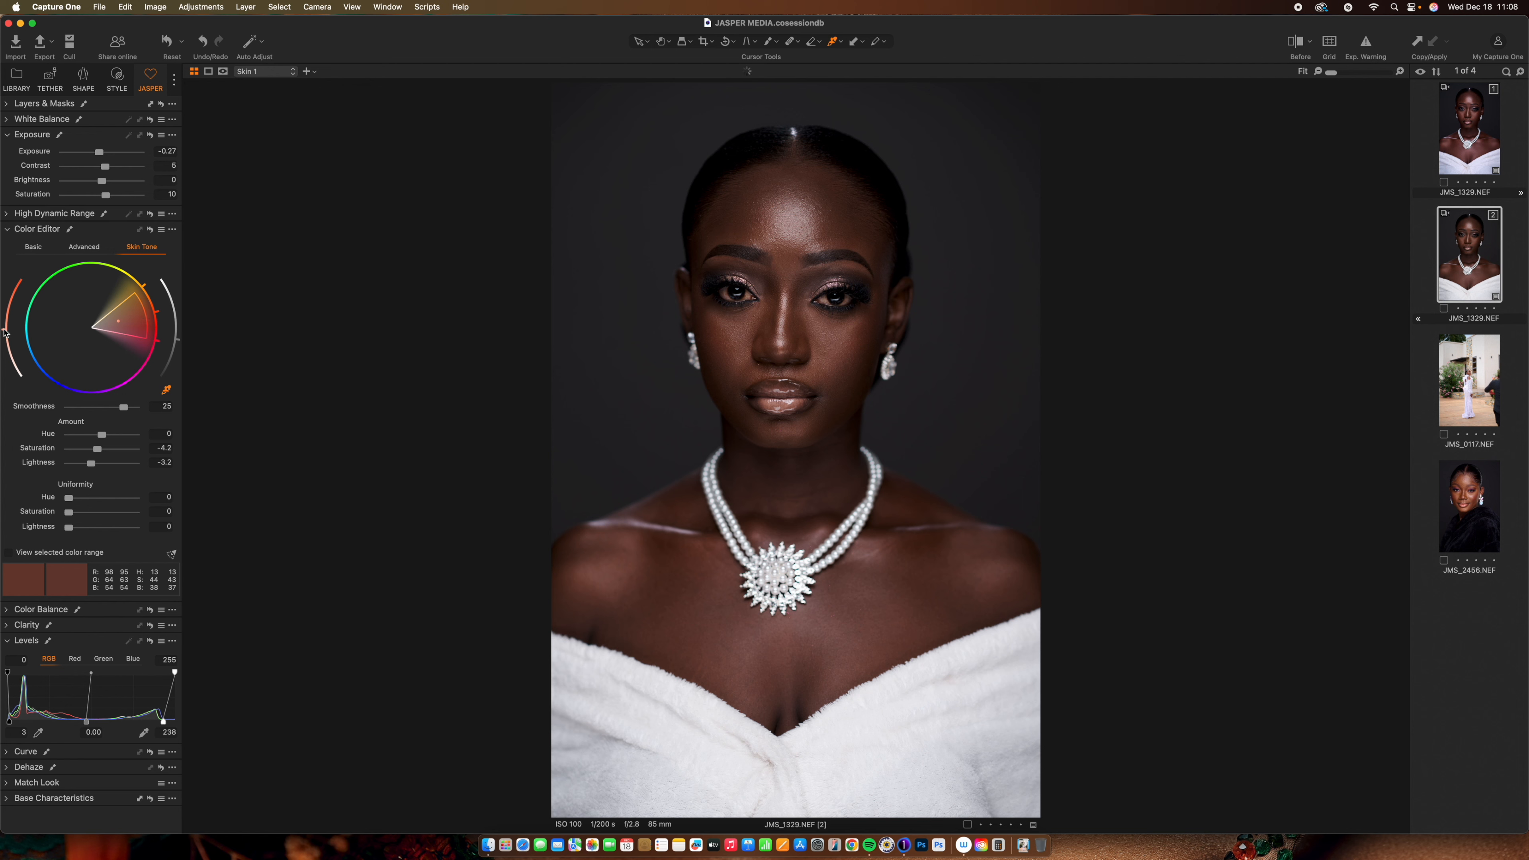
pyautogui.moveTo(5, 330); pyautogui.dragTo(7, 337)
pyautogui.moveTo(180, 344); pyautogui.dragTo(177, 354)
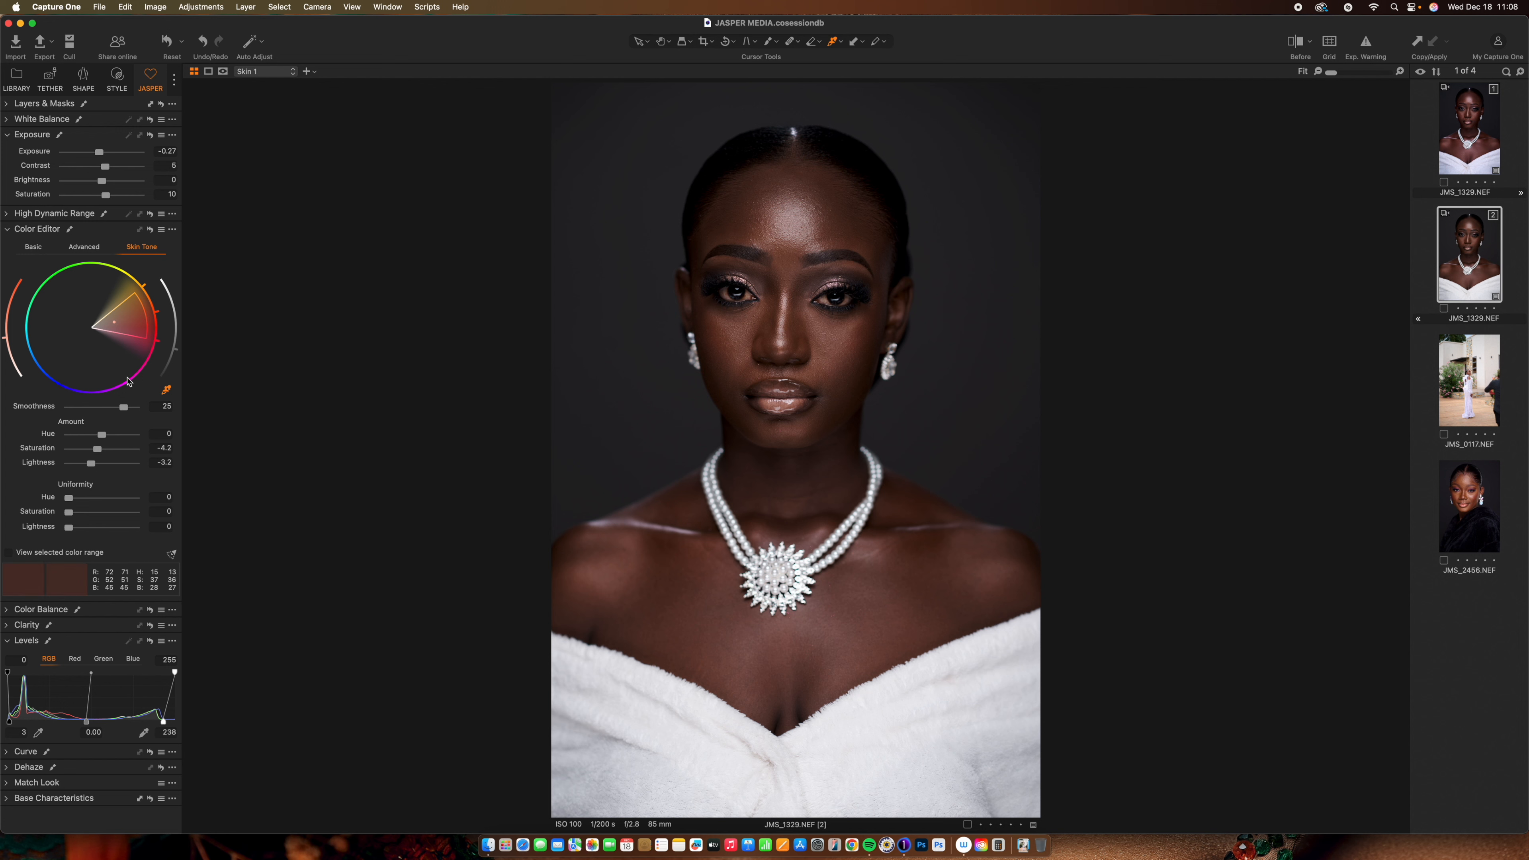
# In Advanced colour editing, replace the sampled colour range with a darker skin range
pyautogui.click(94, 248)
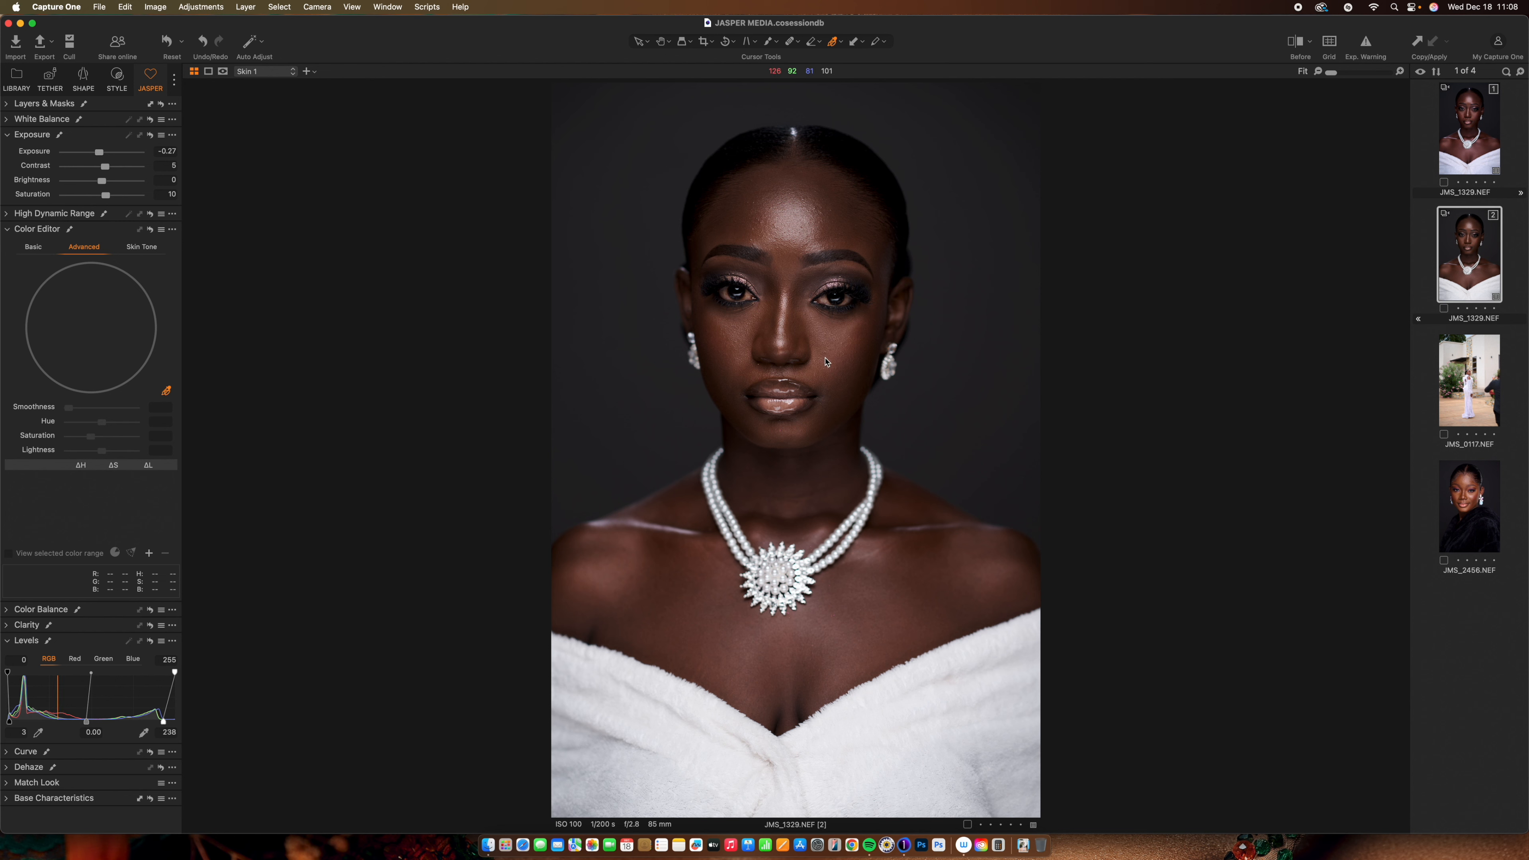
pyautogui.click(818, 382)
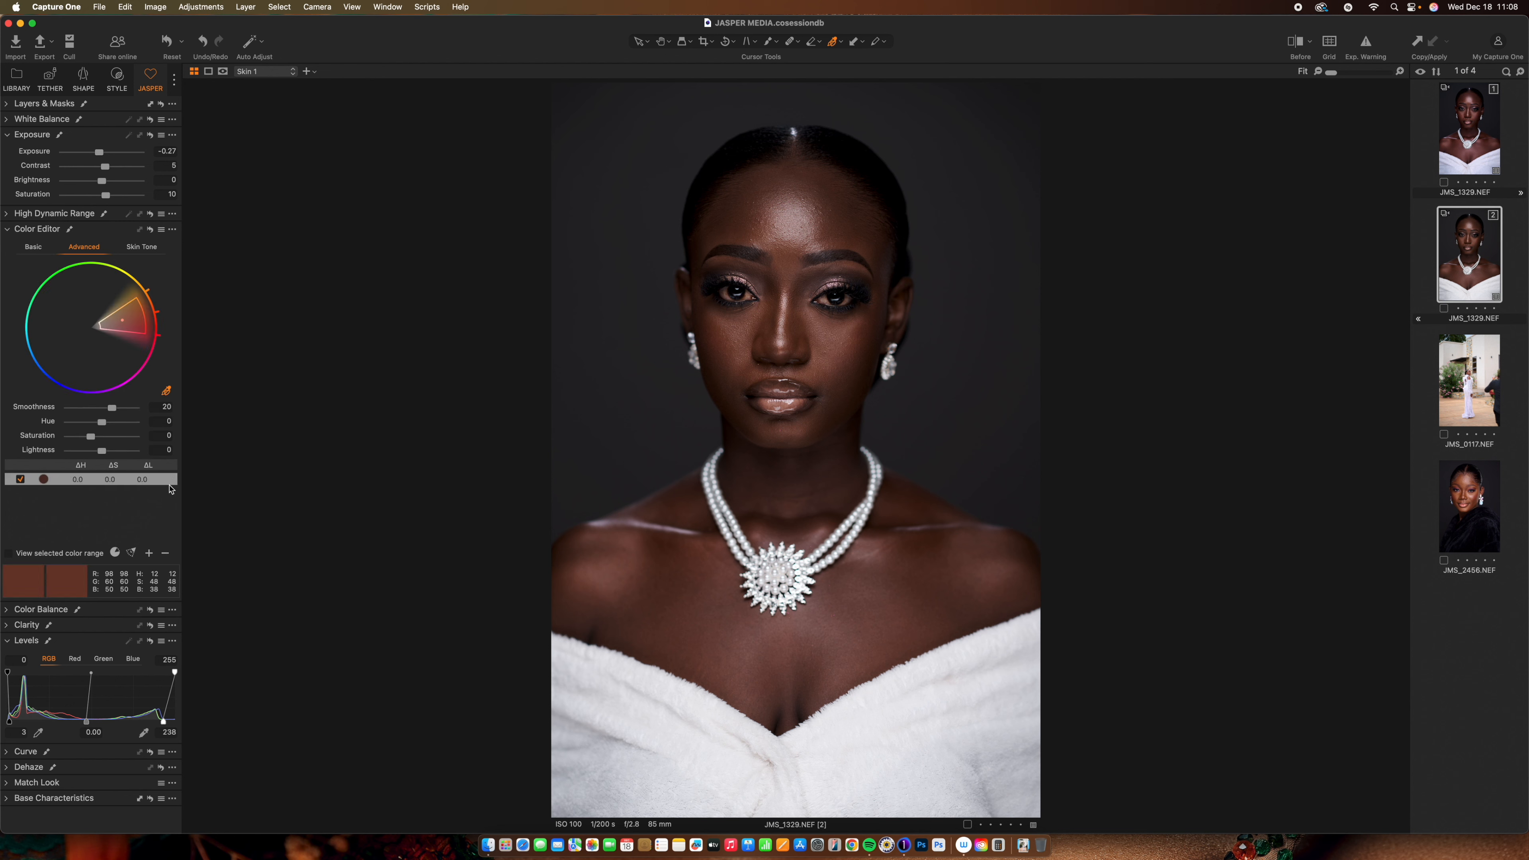
pyautogui.click(166, 552)
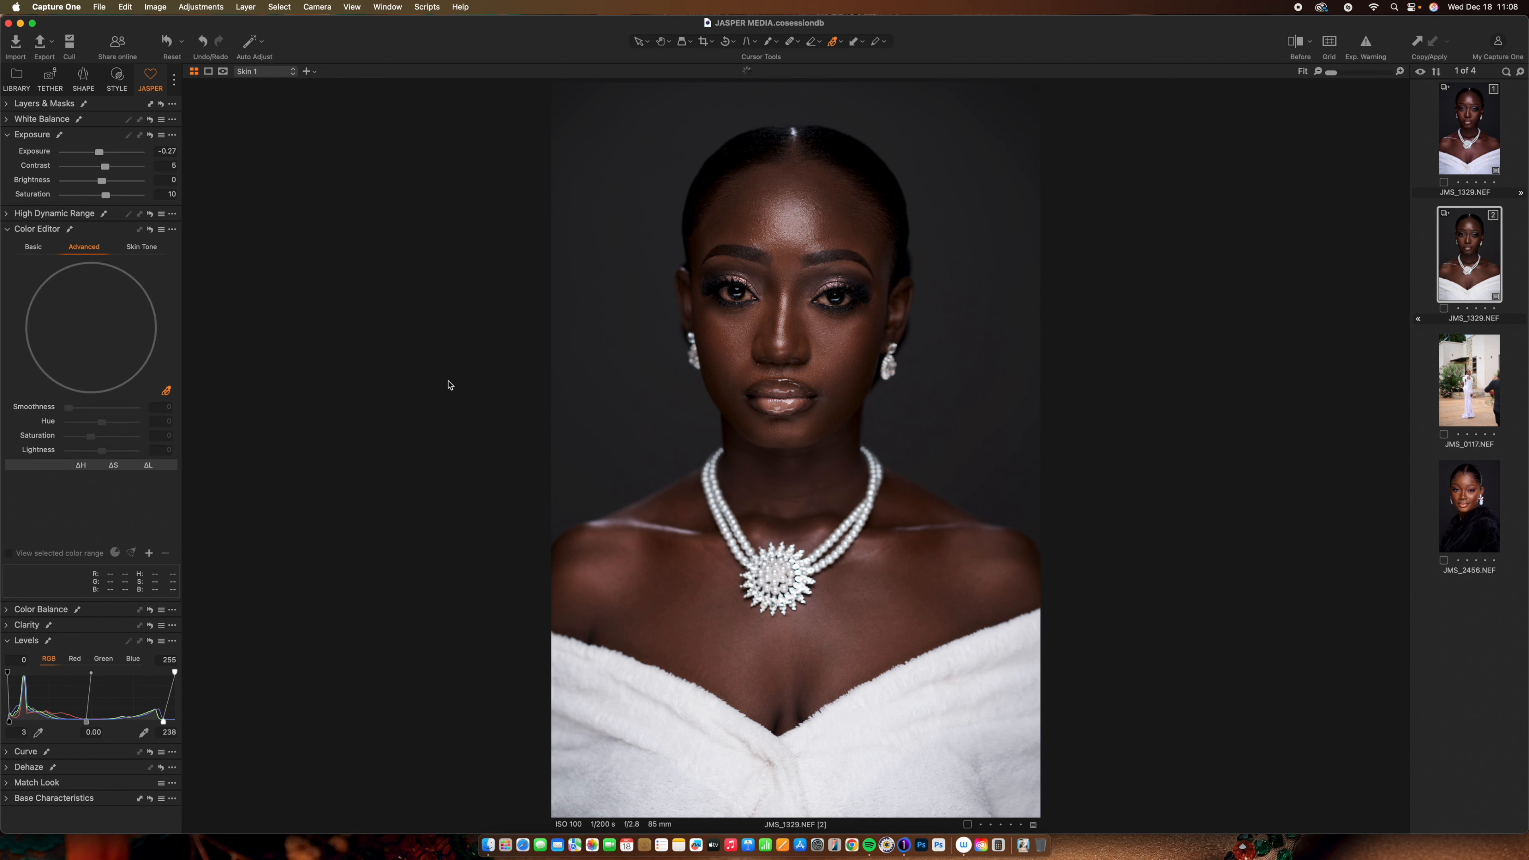
pyautogui.click(742, 226)
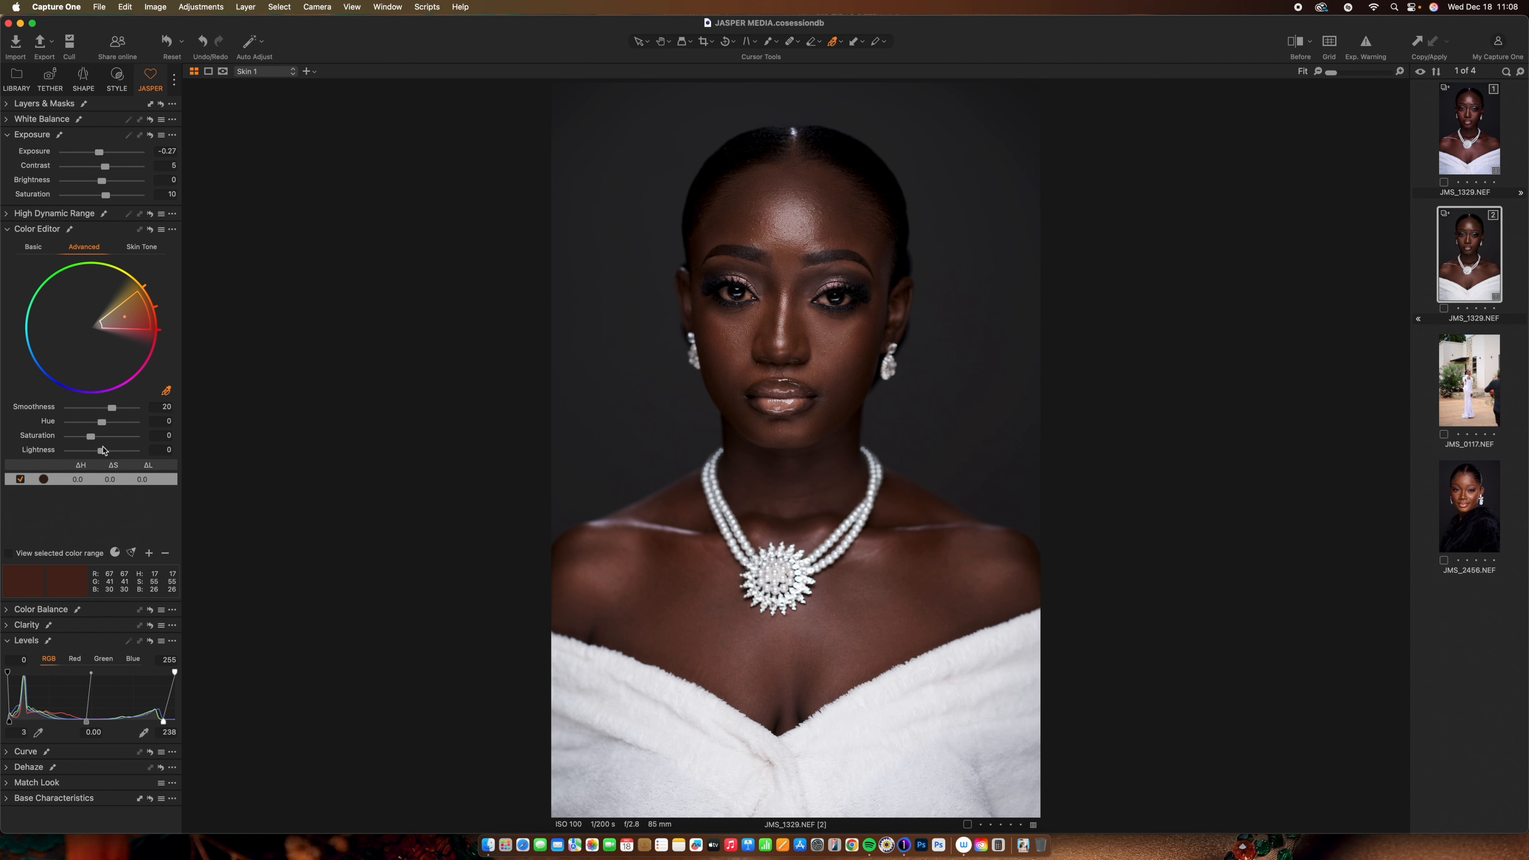
# Set the sampled skin range's saturation to 4.2 and lightness to -9.1
pyautogui.moveTo(102, 452); pyautogui.dragTo(95, 445)
pyautogui.moveTo(100, 450); pyautogui.dragTo(92, 457)
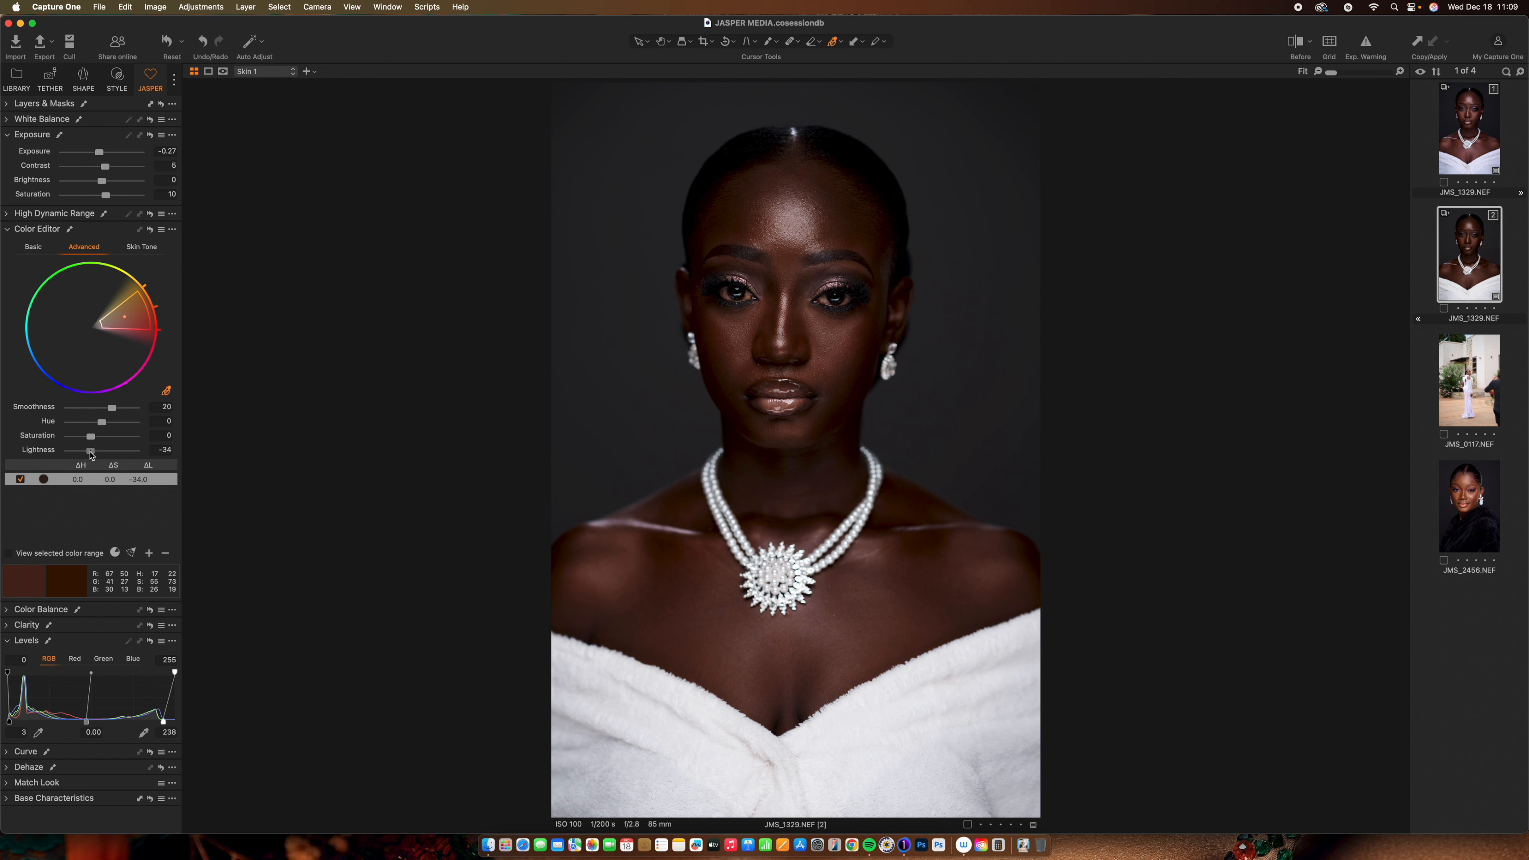
pyautogui.moveTo(89, 450); pyautogui.dragTo(98, 450)
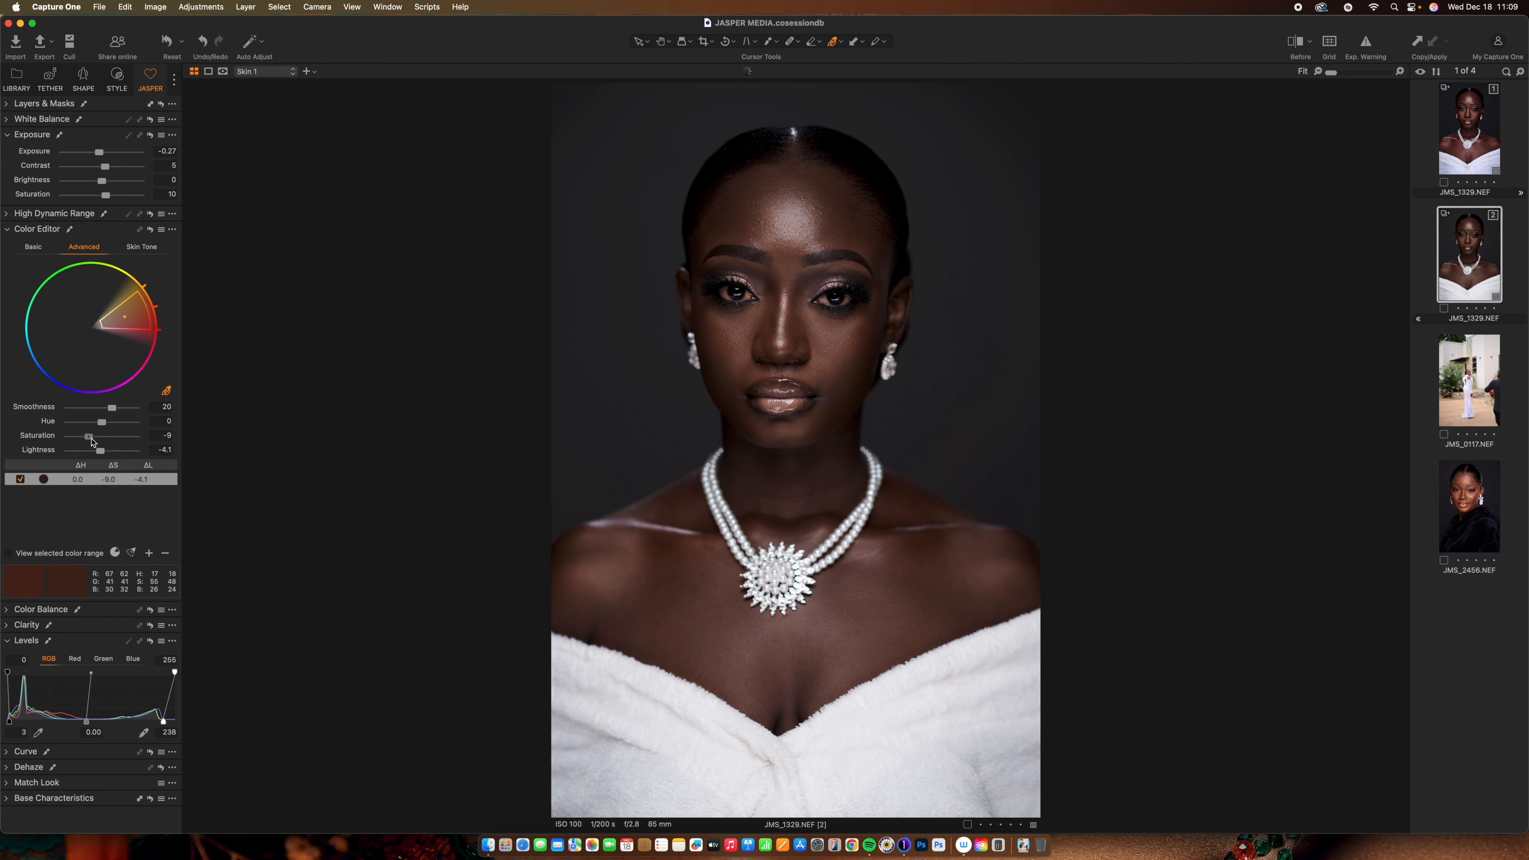
pyautogui.moveTo(92, 439); pyautogui.dragTo(83, 445)
pyautogui.moveTo(98, 450); pyautogui.dragTo(101, 455)
# Cool the Skin 1 layer's white balance to 4710 K
pyautogui.click(13, 230)
pyautogui.click(9, 247)
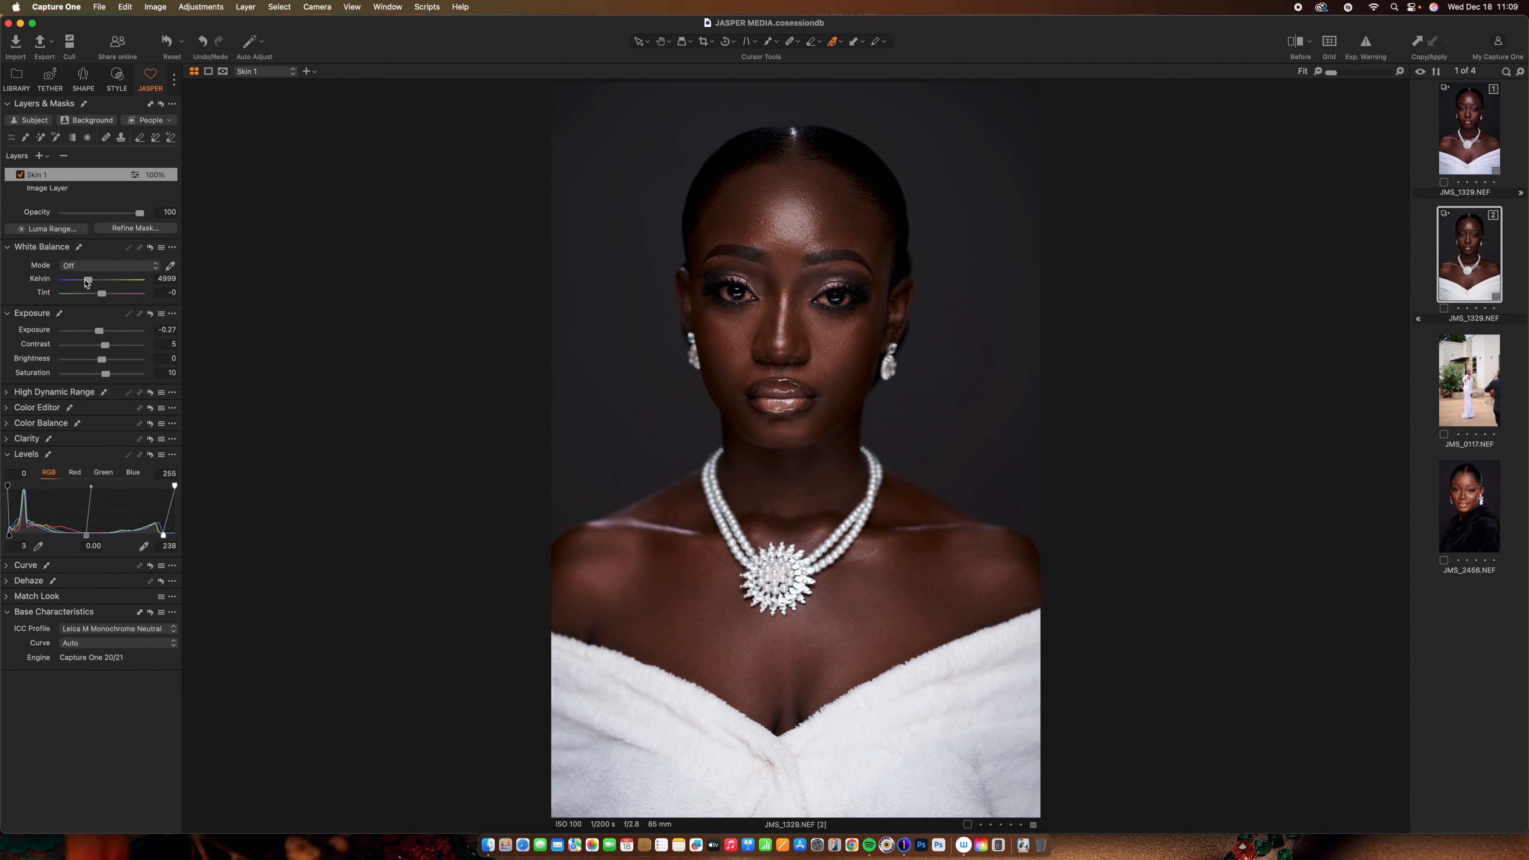
pyautogui.moveTo(90, 281); pyautogui.dragTo(86, 289)
# Add a new empty adjustment layer named 'skin 2'
pyautogui.click(47, 157)
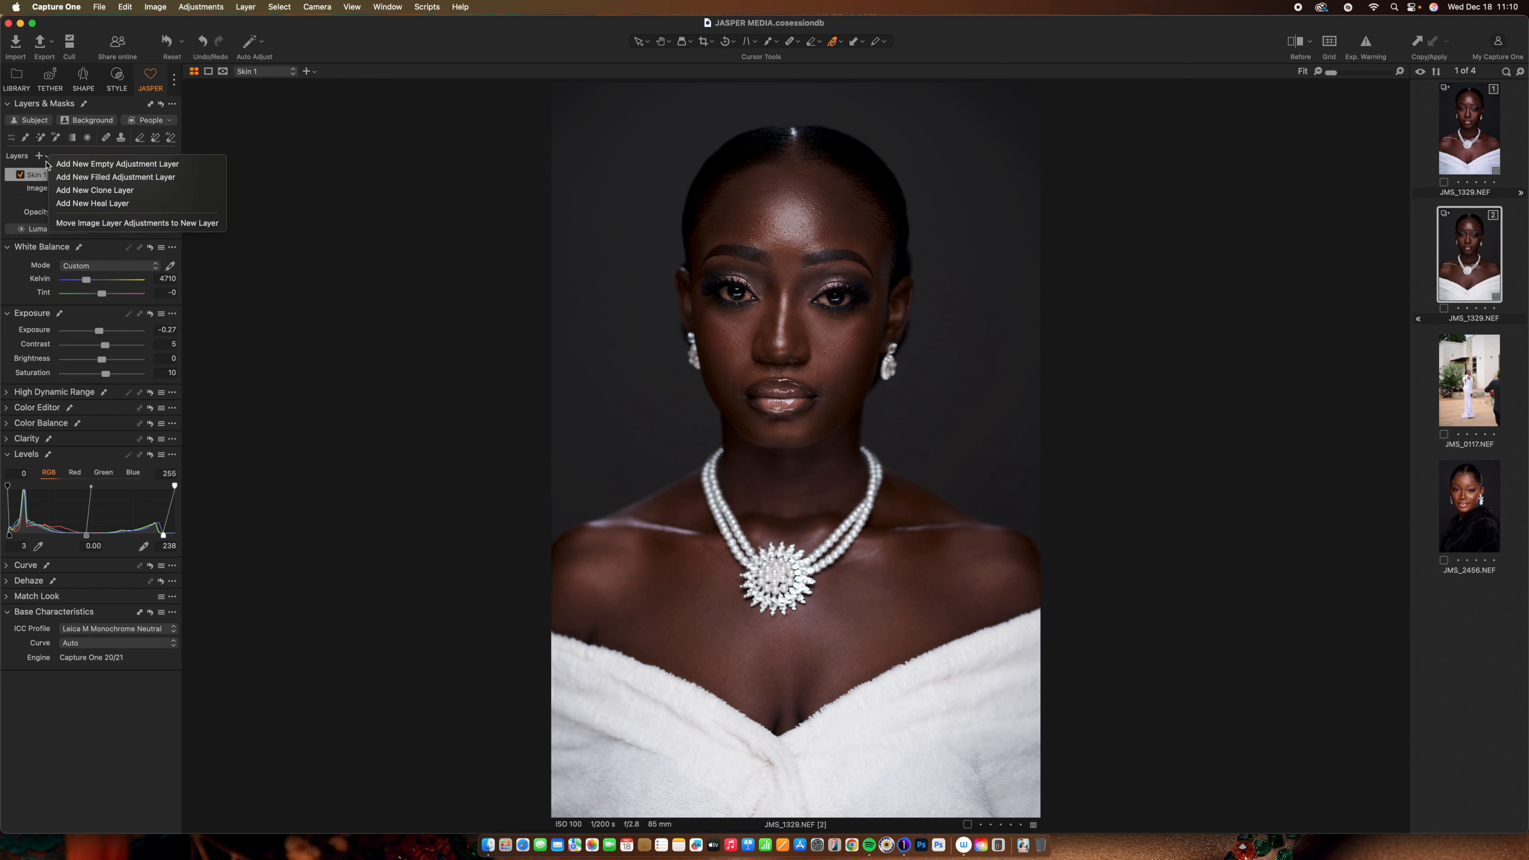
pyautogui.click(63, 164)
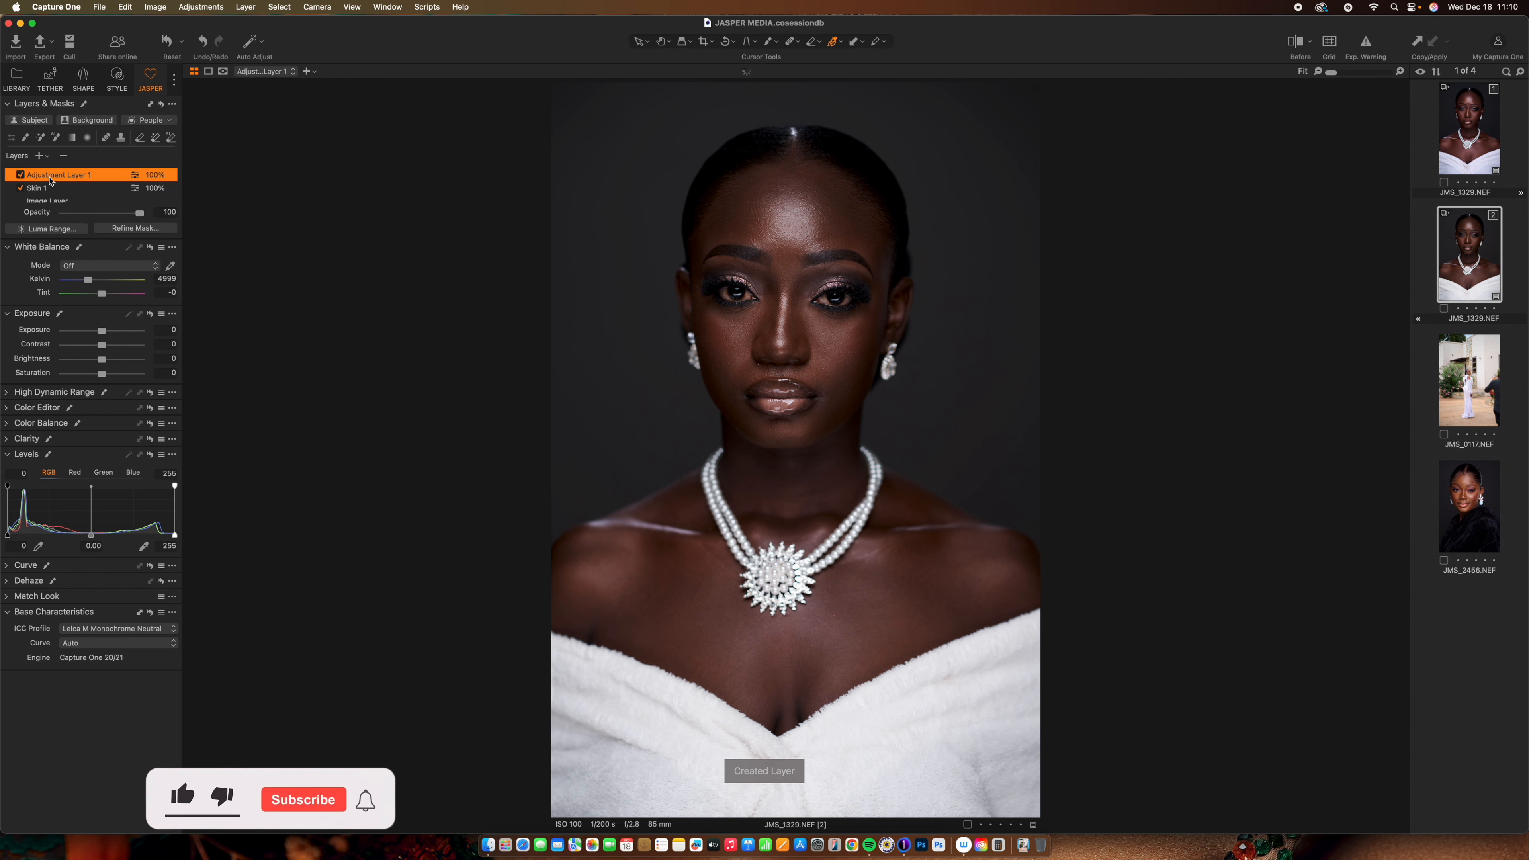
pyautogui.doubleClick(50, 176)
pyautogui.write('s')
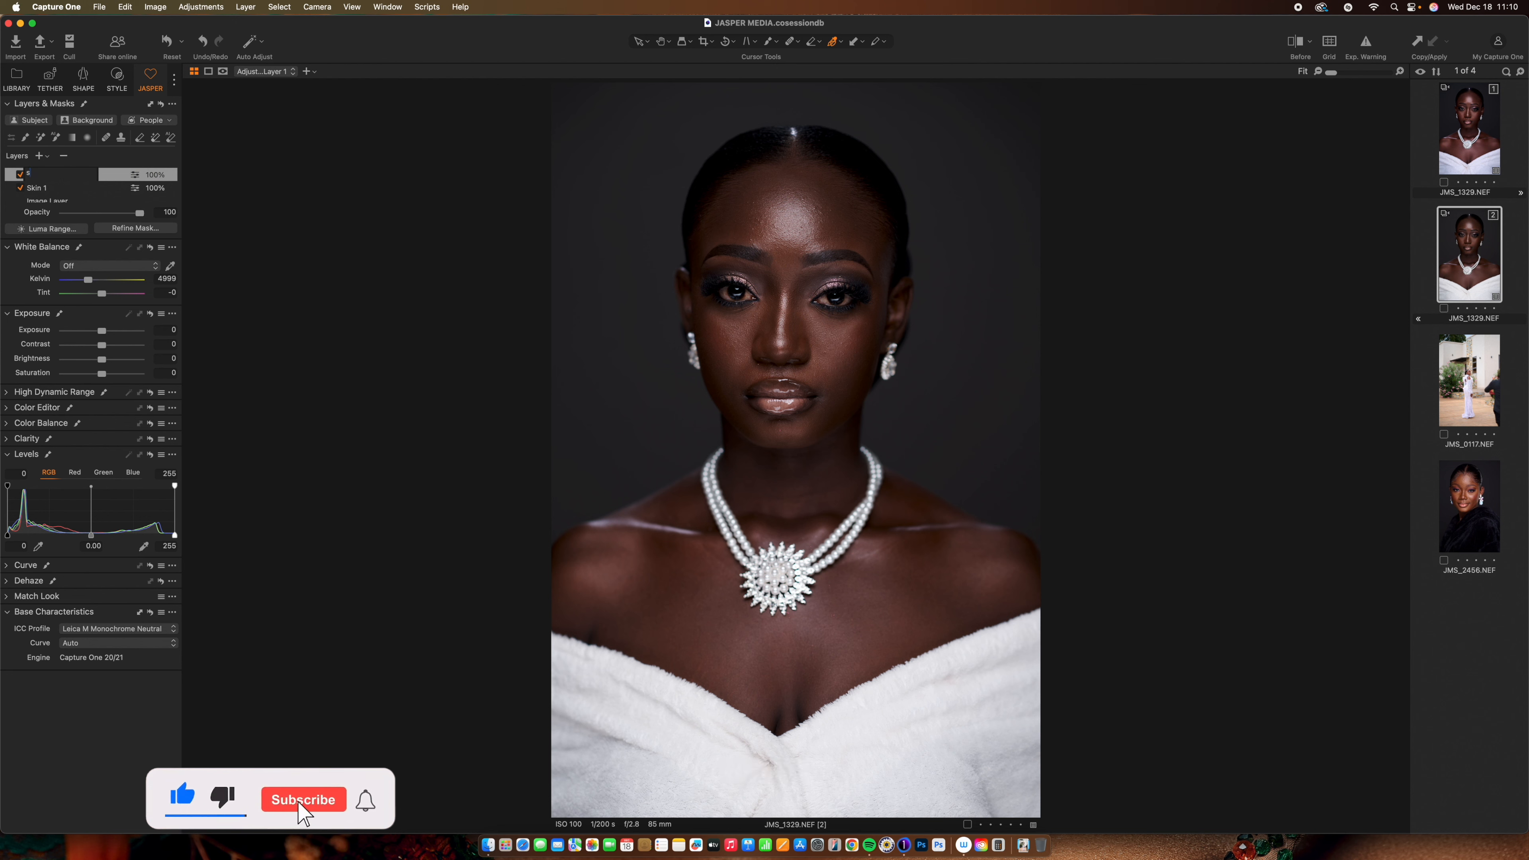
pyautogui.write('kin 2')
pyautogui.press('Return')
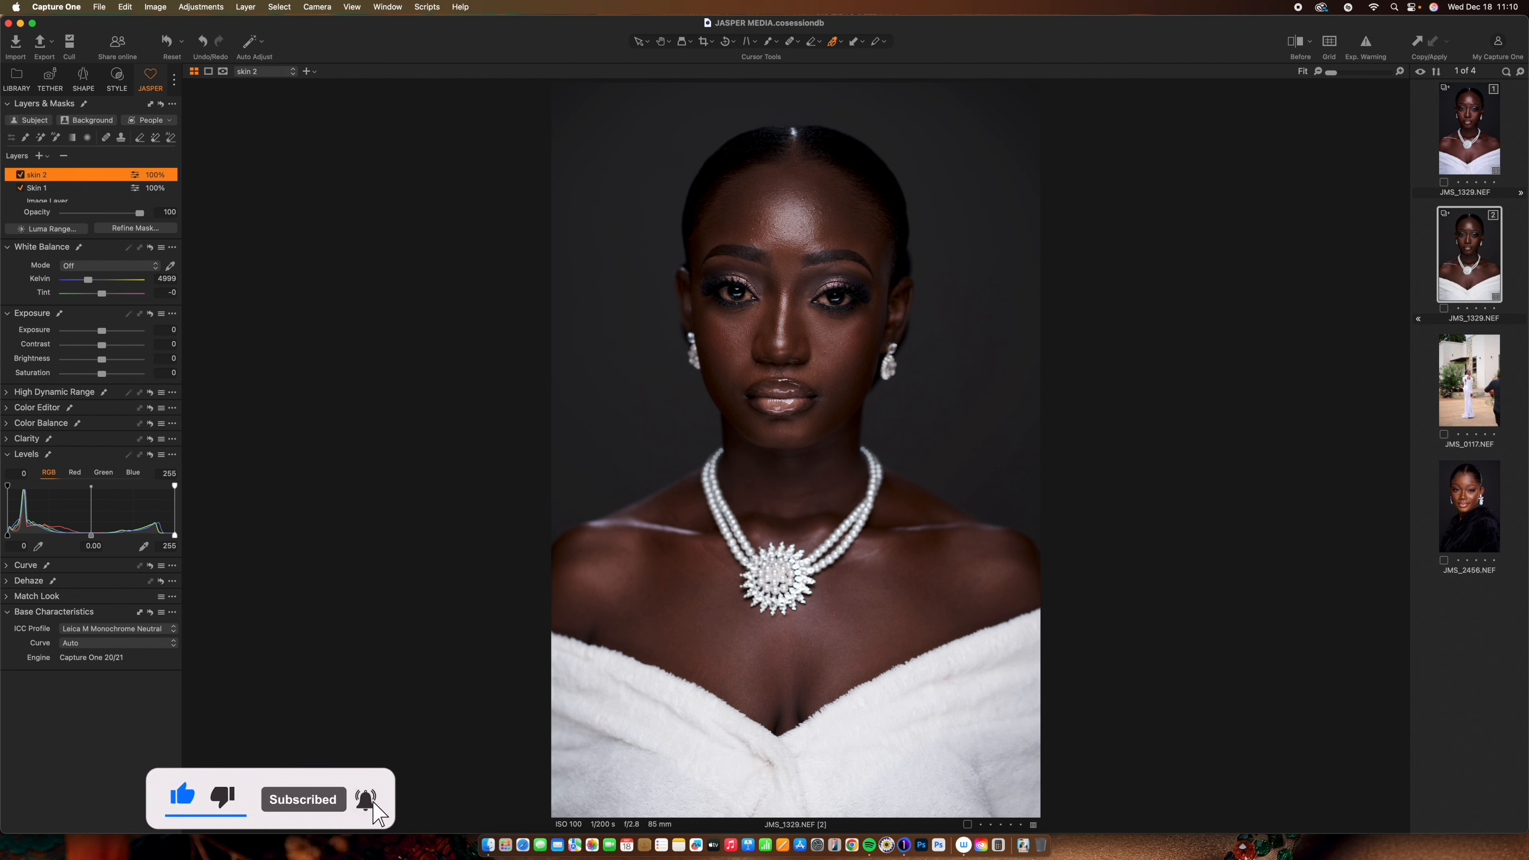
# Copy Skin 1's mask onto the skin 2 layer
pyautogui.click(85, 189)
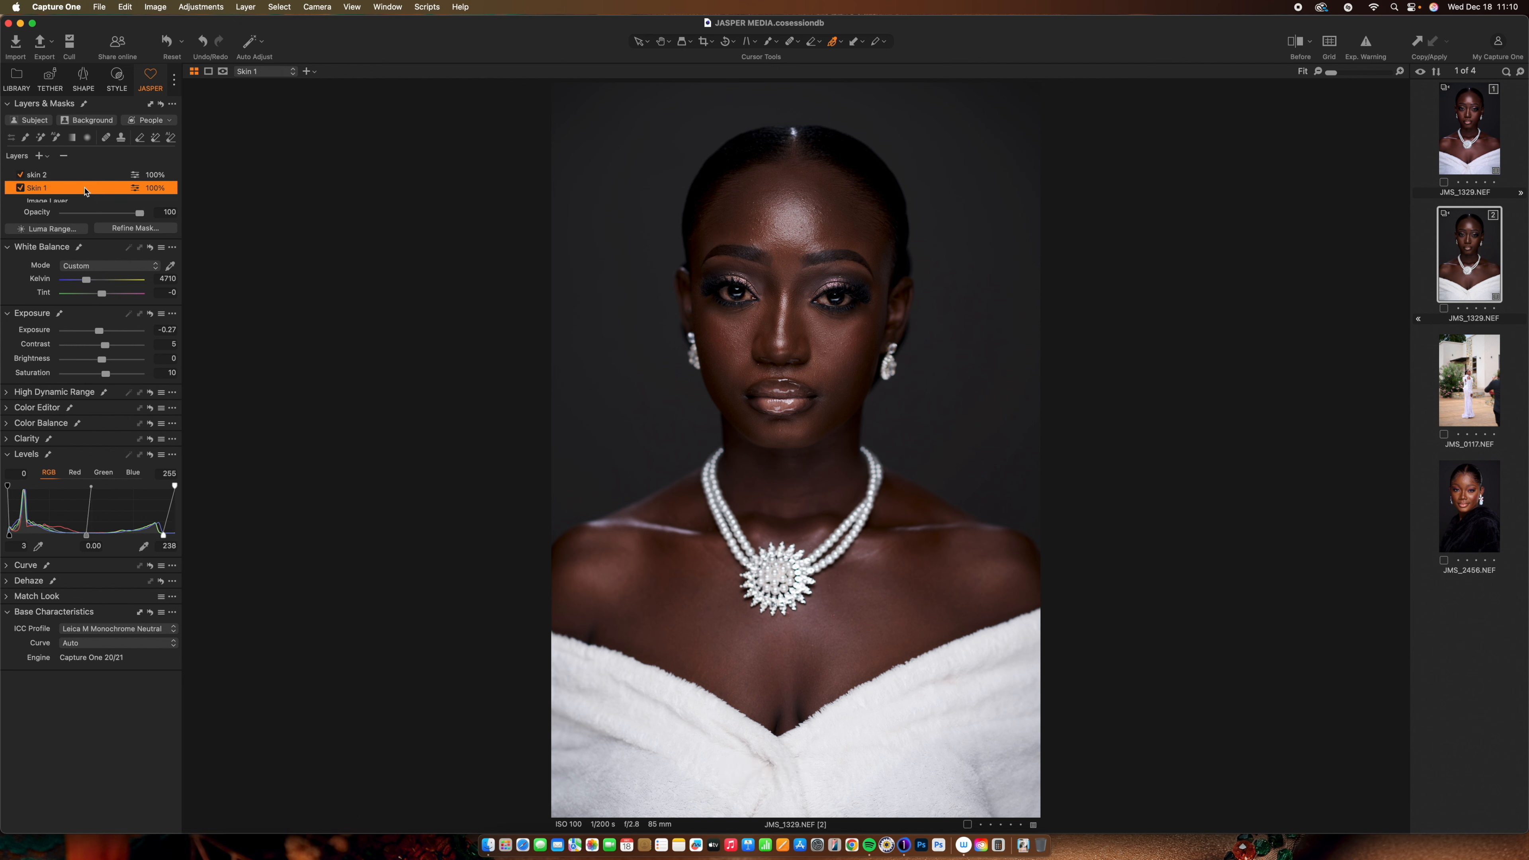
pyautogui.click(119, 176)
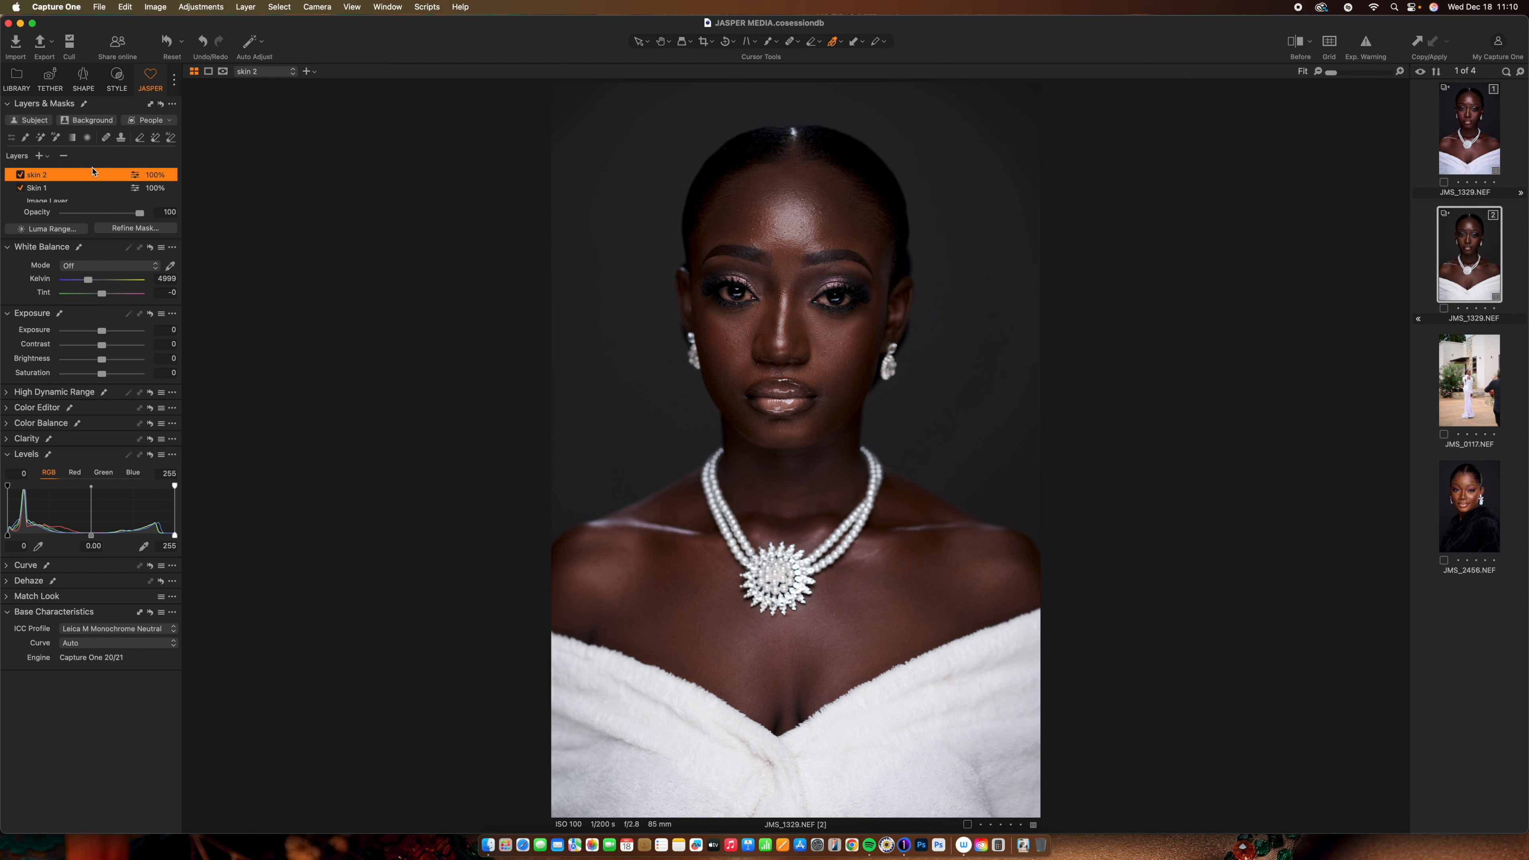
pyautogui.rightClick(80, 174)
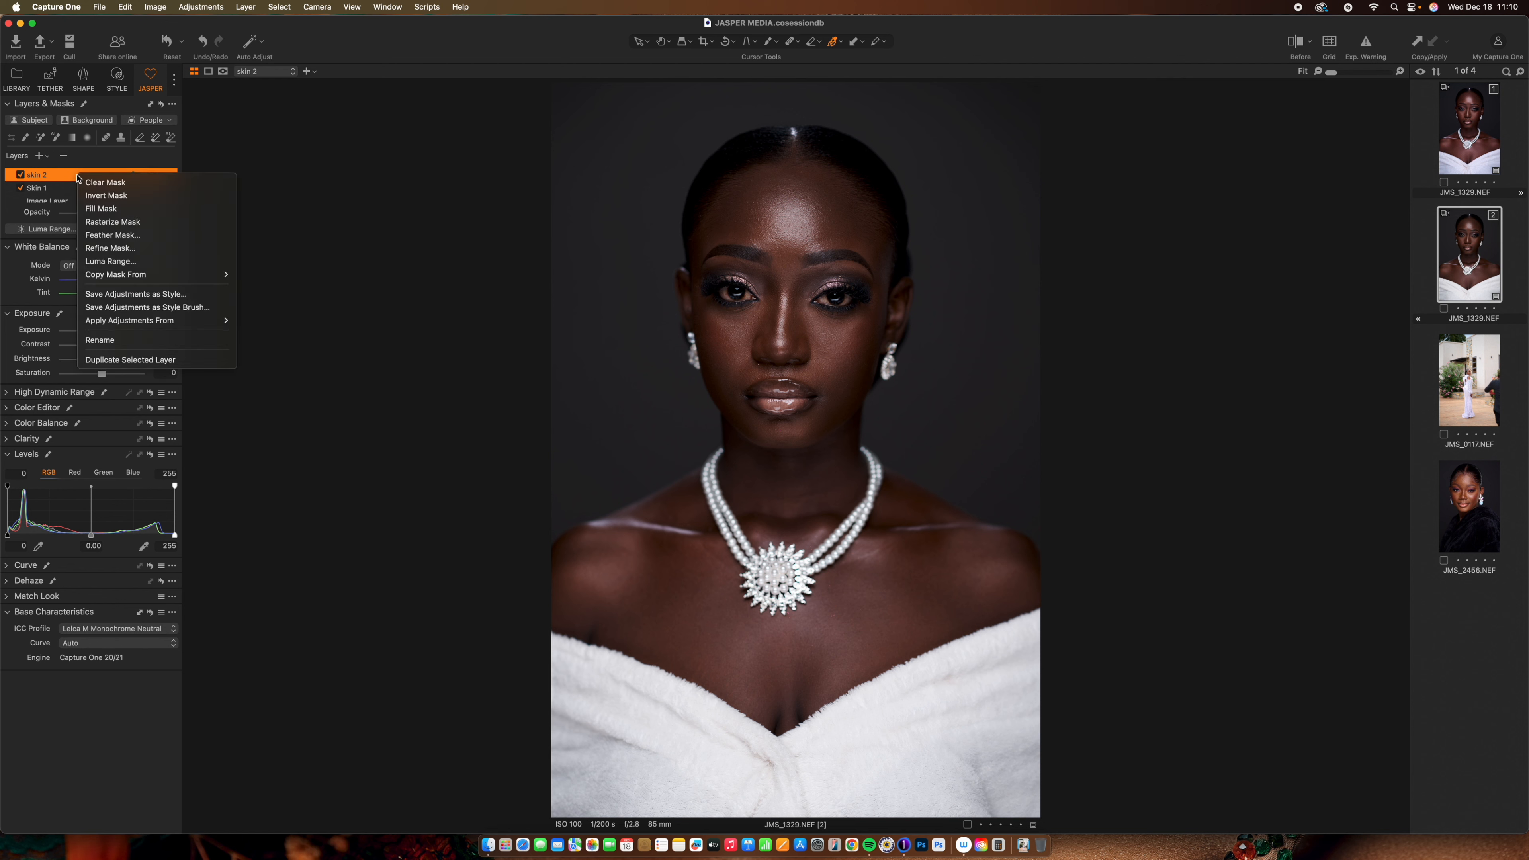
pyautogui.moveTo(167, 275)
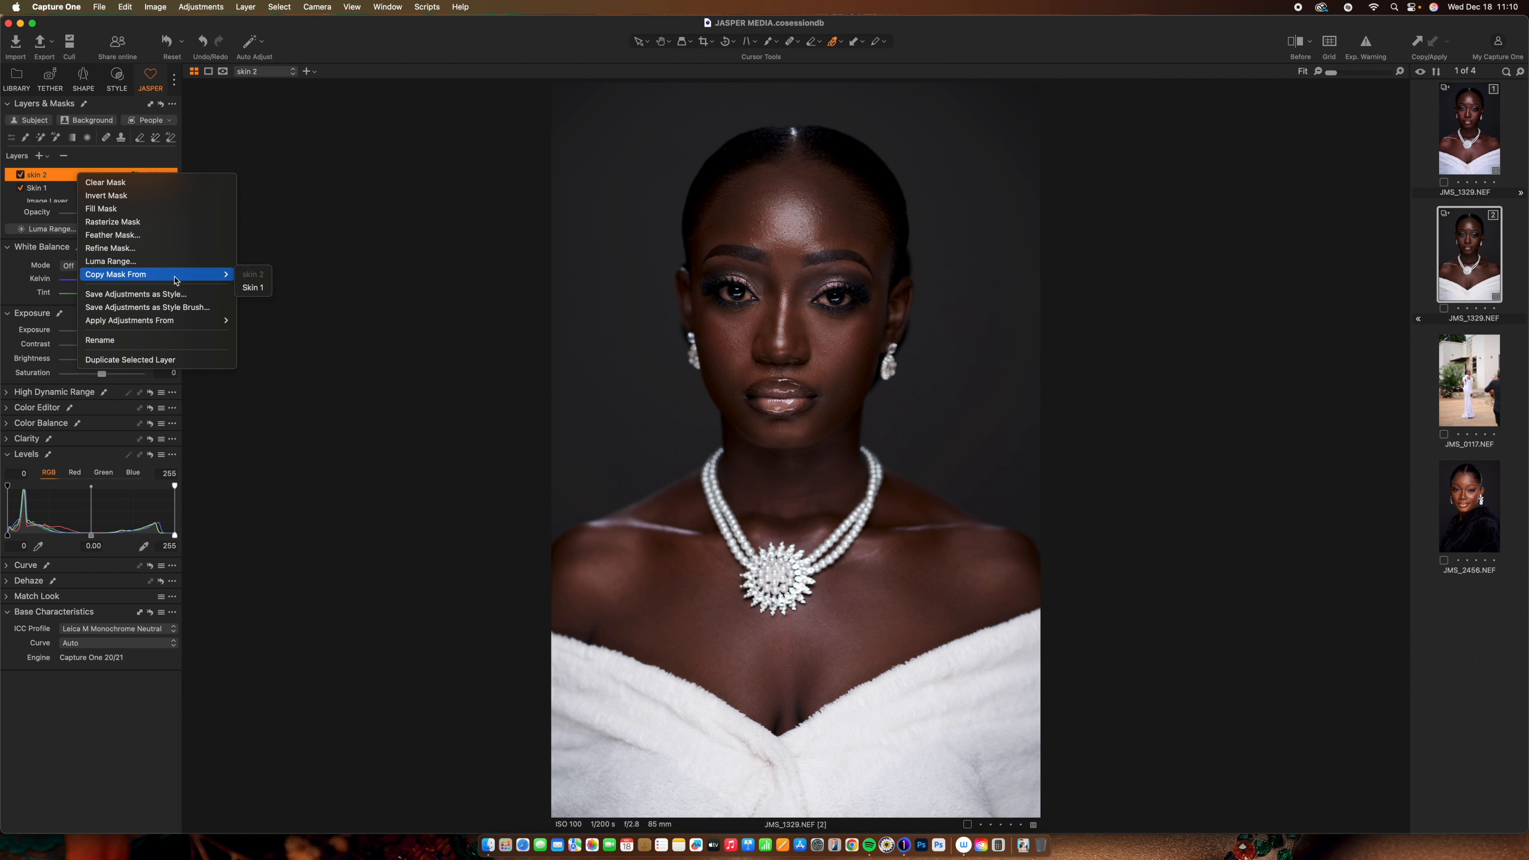
pyautogui.click(251, 288)
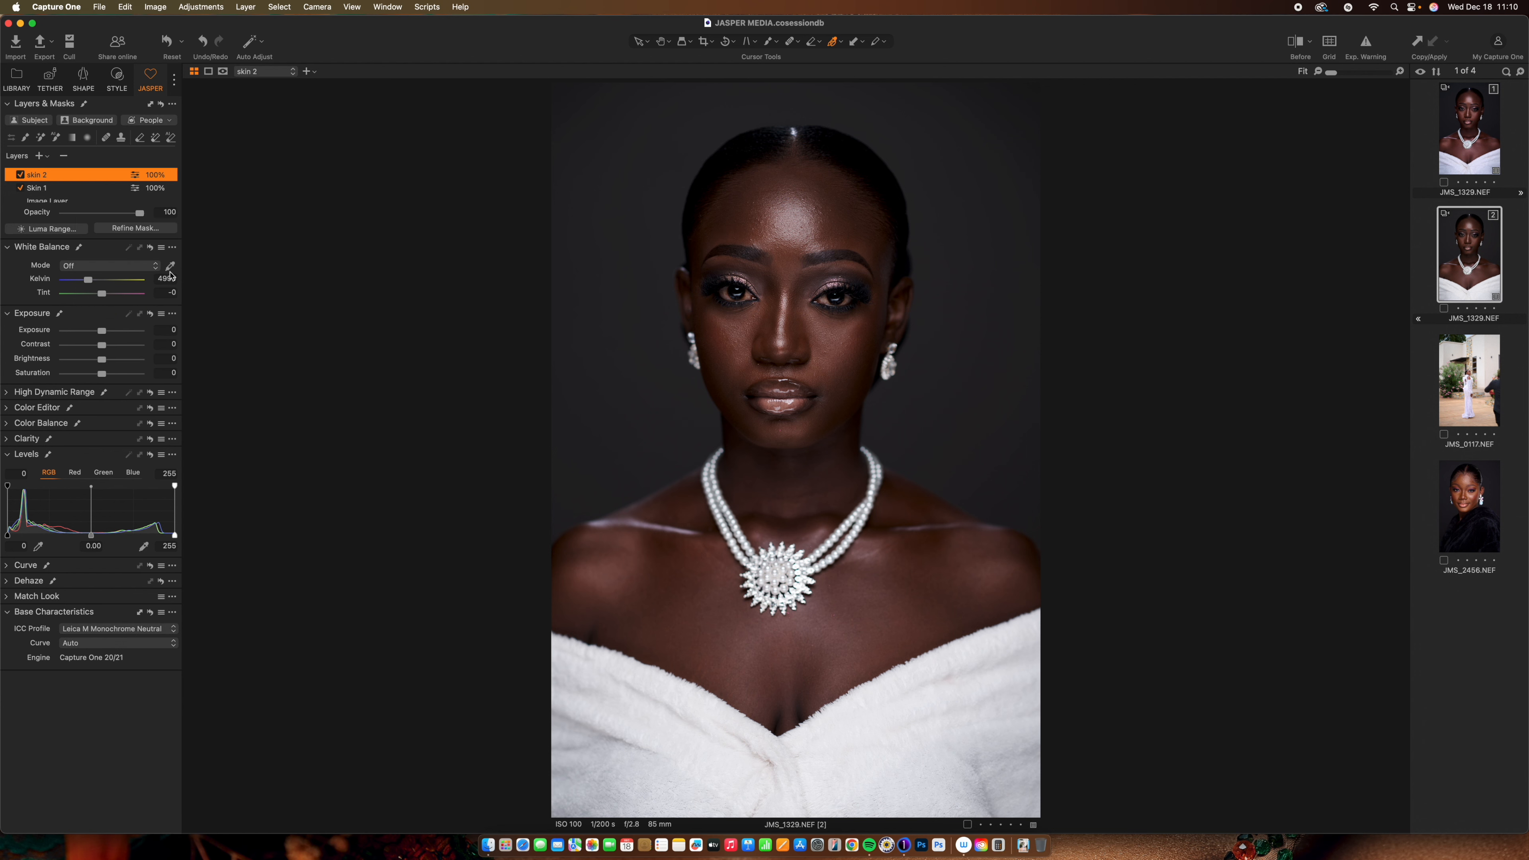
# Check the mask overlay, then lower skin 2's exposure to -0.19
pyautogui.press('m')
pyautogui.press('m')
pyautogui.press('m')
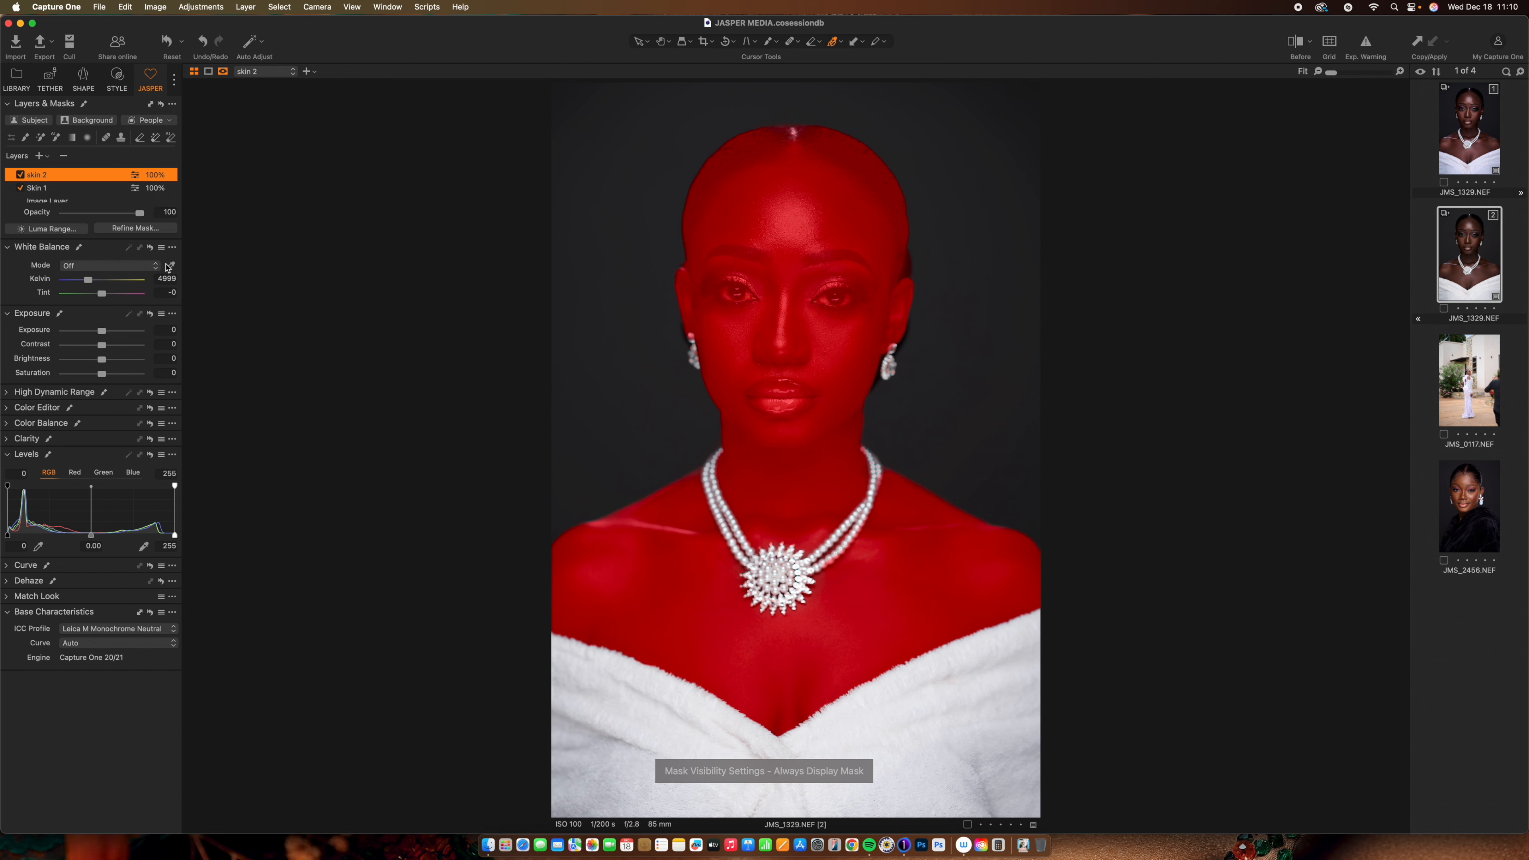
pyautogui.press('m')
pyautogui.press('m')
pyautogui.press('m')
pyautogui.press('m')
pyautogui.press('m')
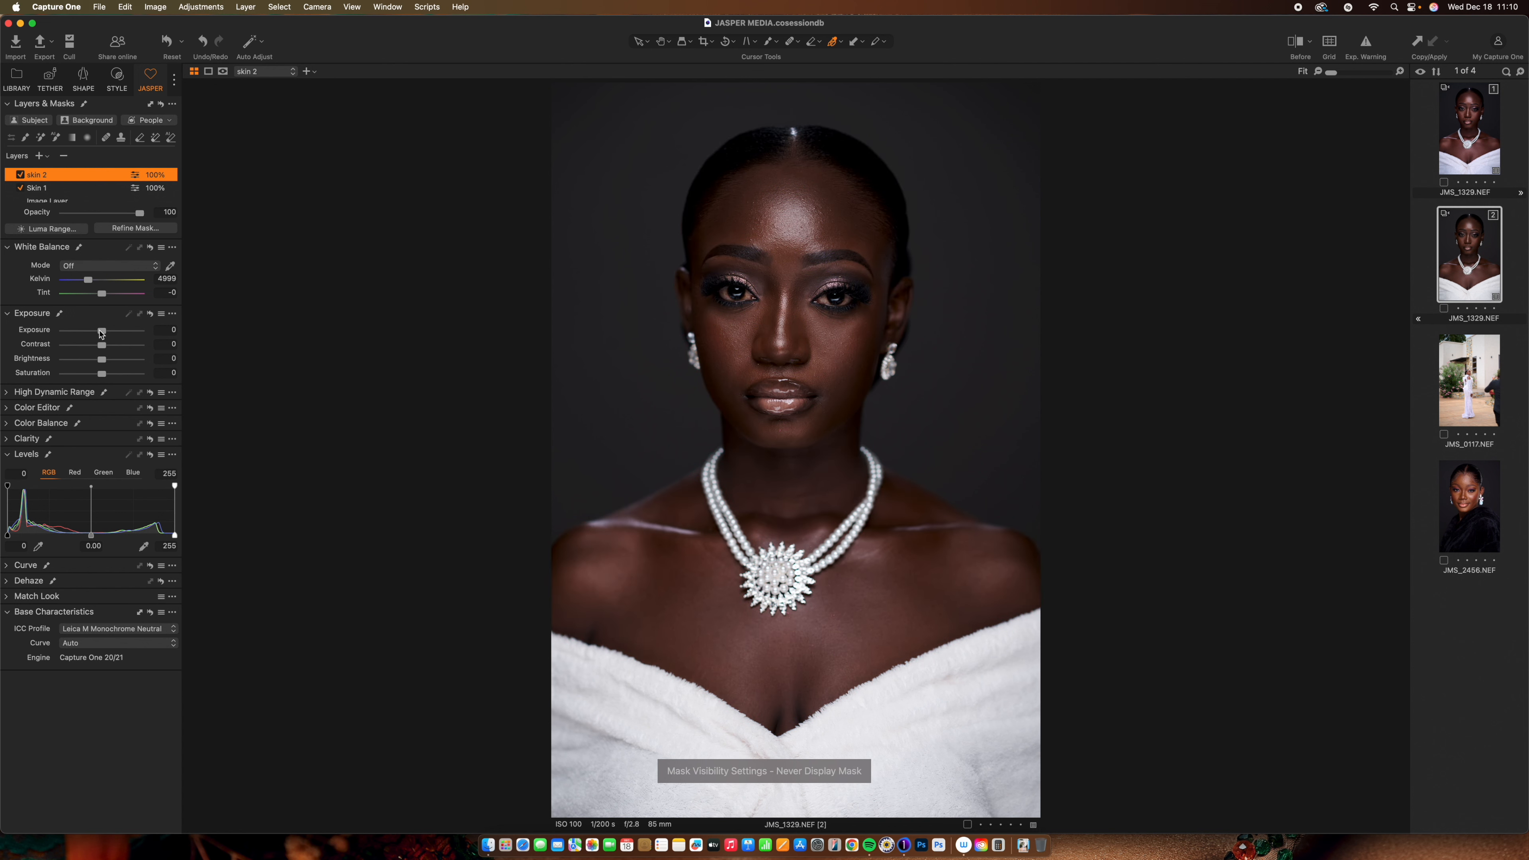
pyautogui.moveTo(102, 332); pyautogui.dragTo(99, 333)
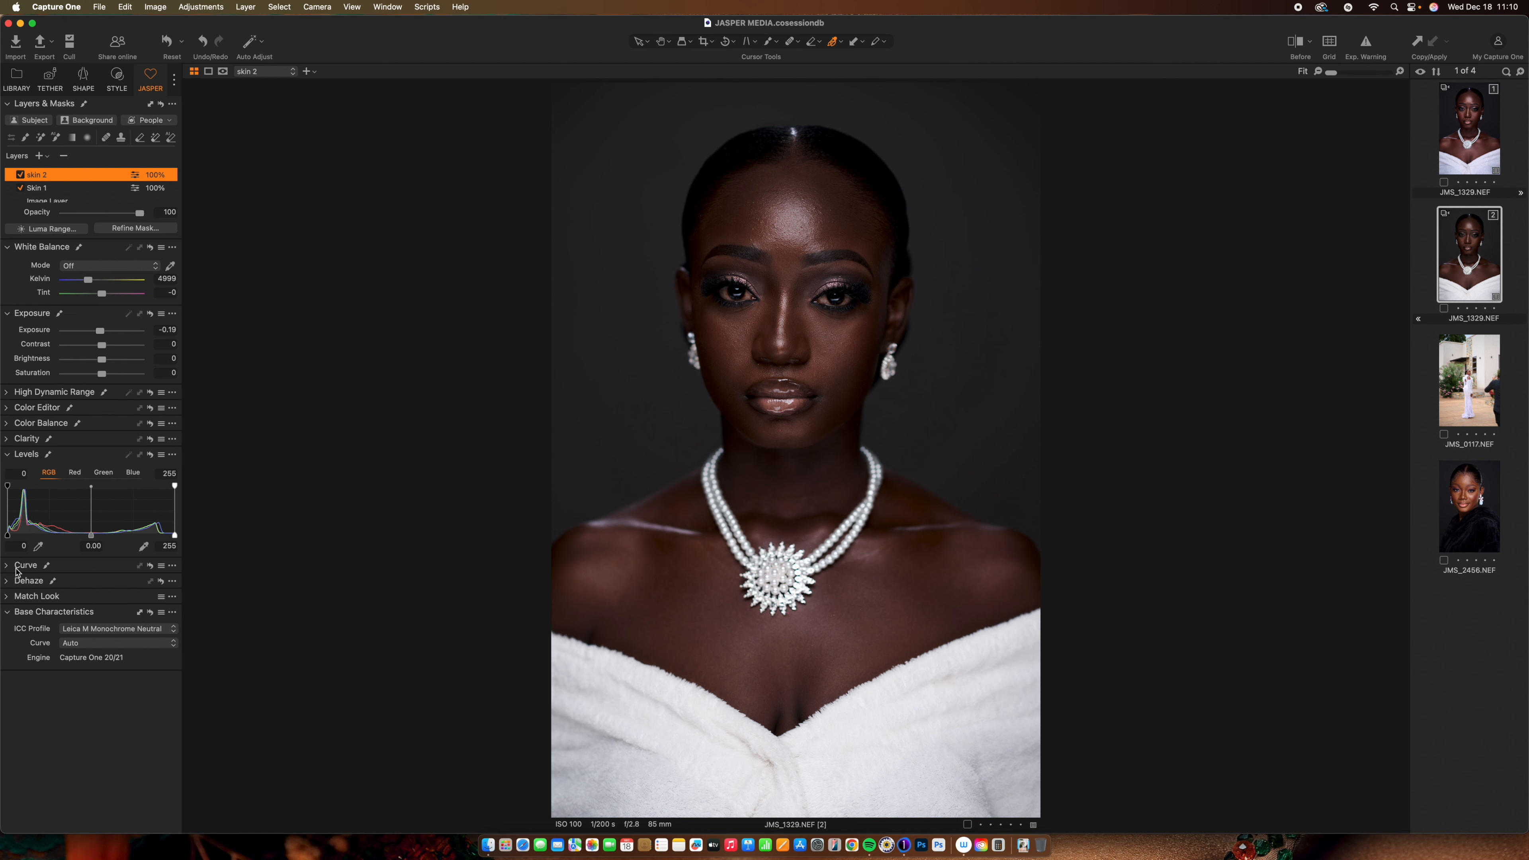
# Add a Dehaze amount of 3 to the skin 2 layer
pyautogui.click(8, 585)
pyautogui.click(24, 584)
pyautogui.click(12, 585)
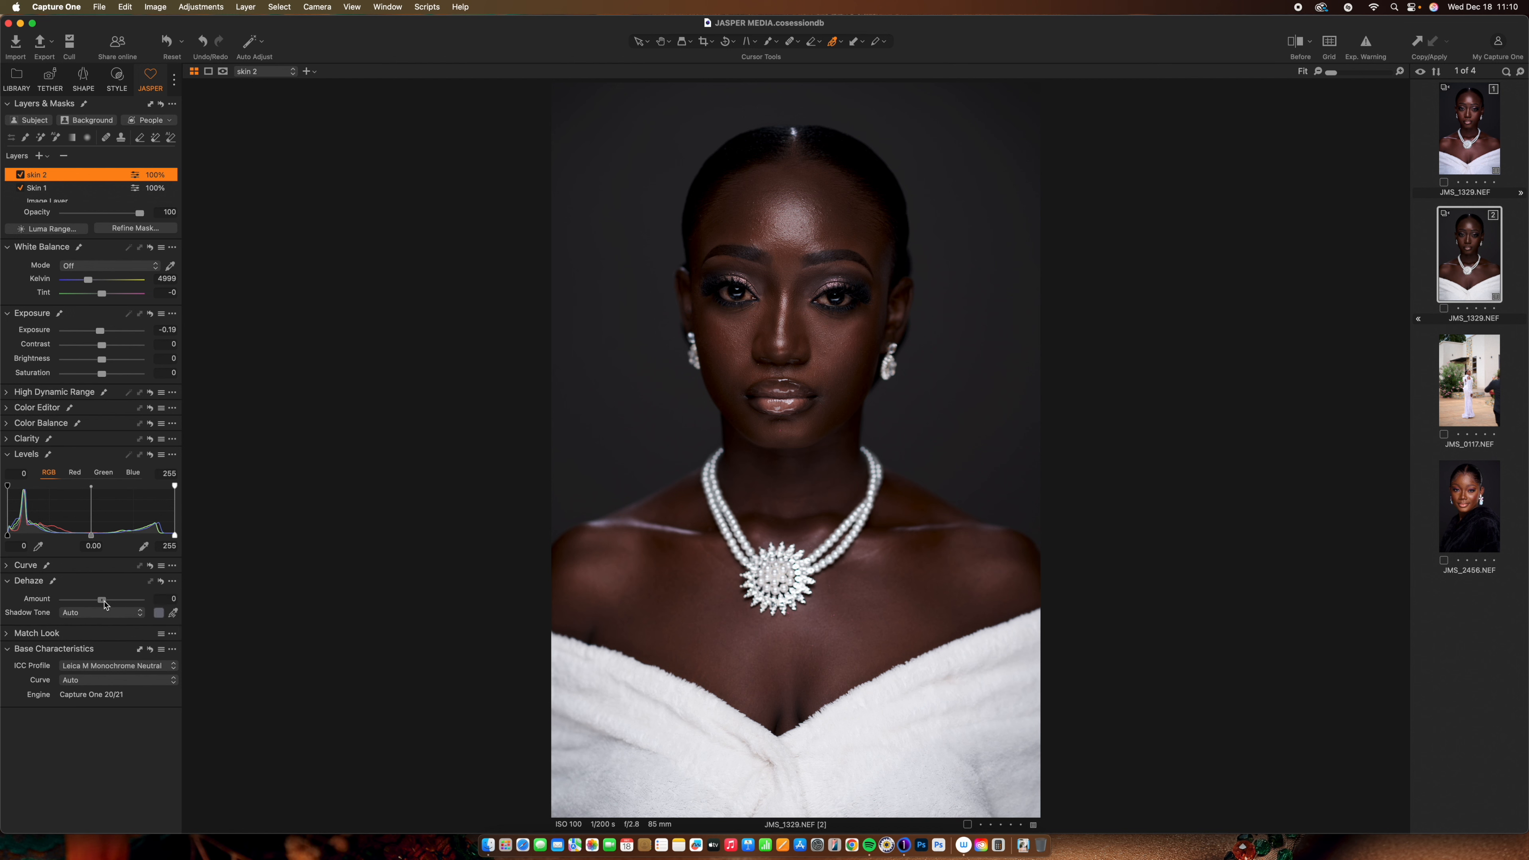
pyautogui.moveTo(101, 600); pyautogui.dragTo(105, 602)
# On skin 2, sample the cheek's skin tone in the Color Editor's Skin Tone tab
pyautogui.click(7, 422)
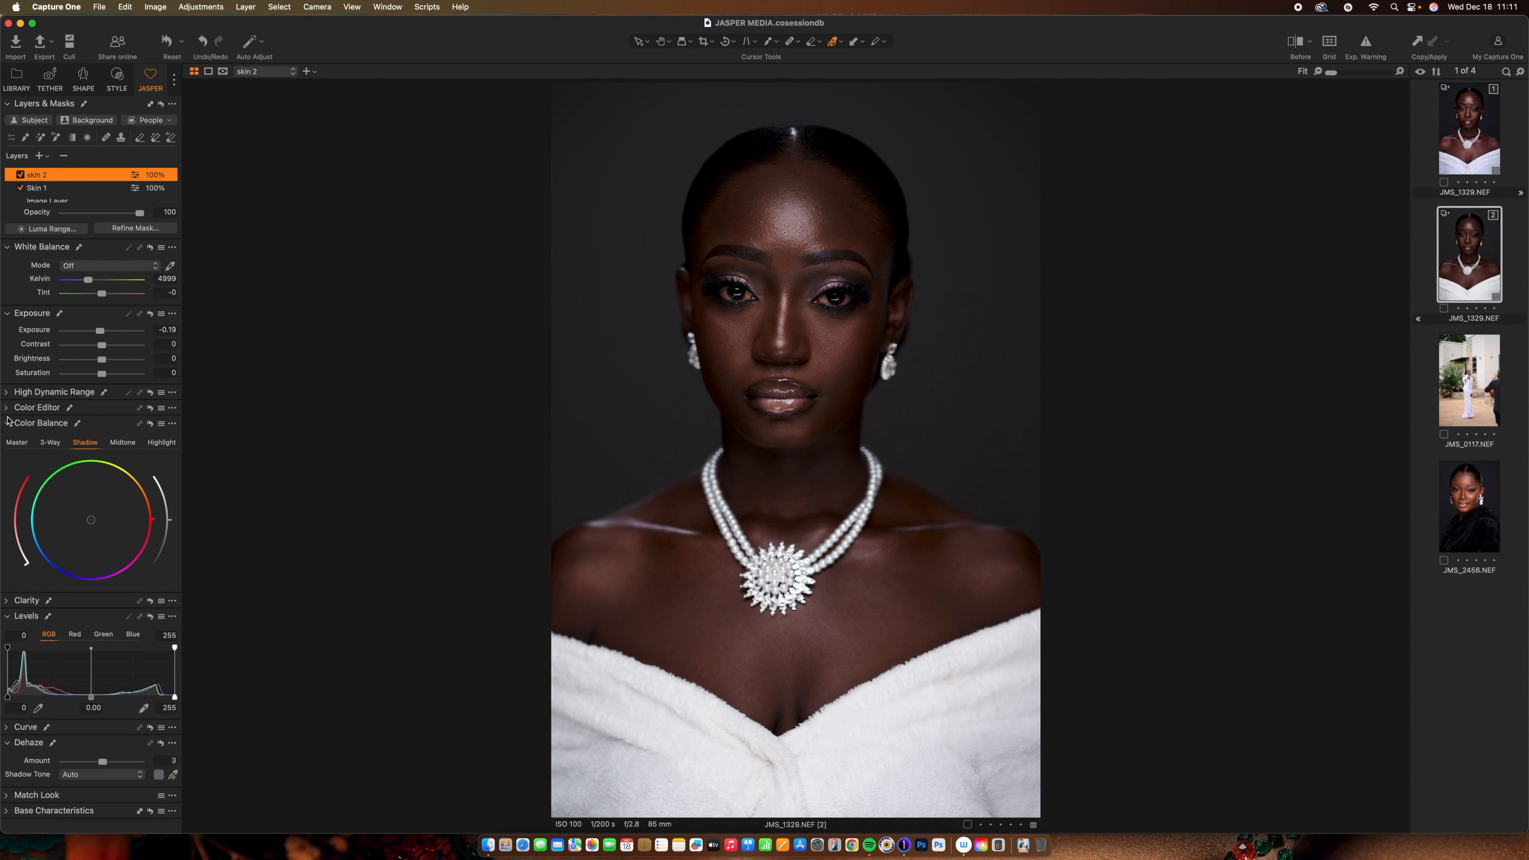
pyautogui.click(6, 411)
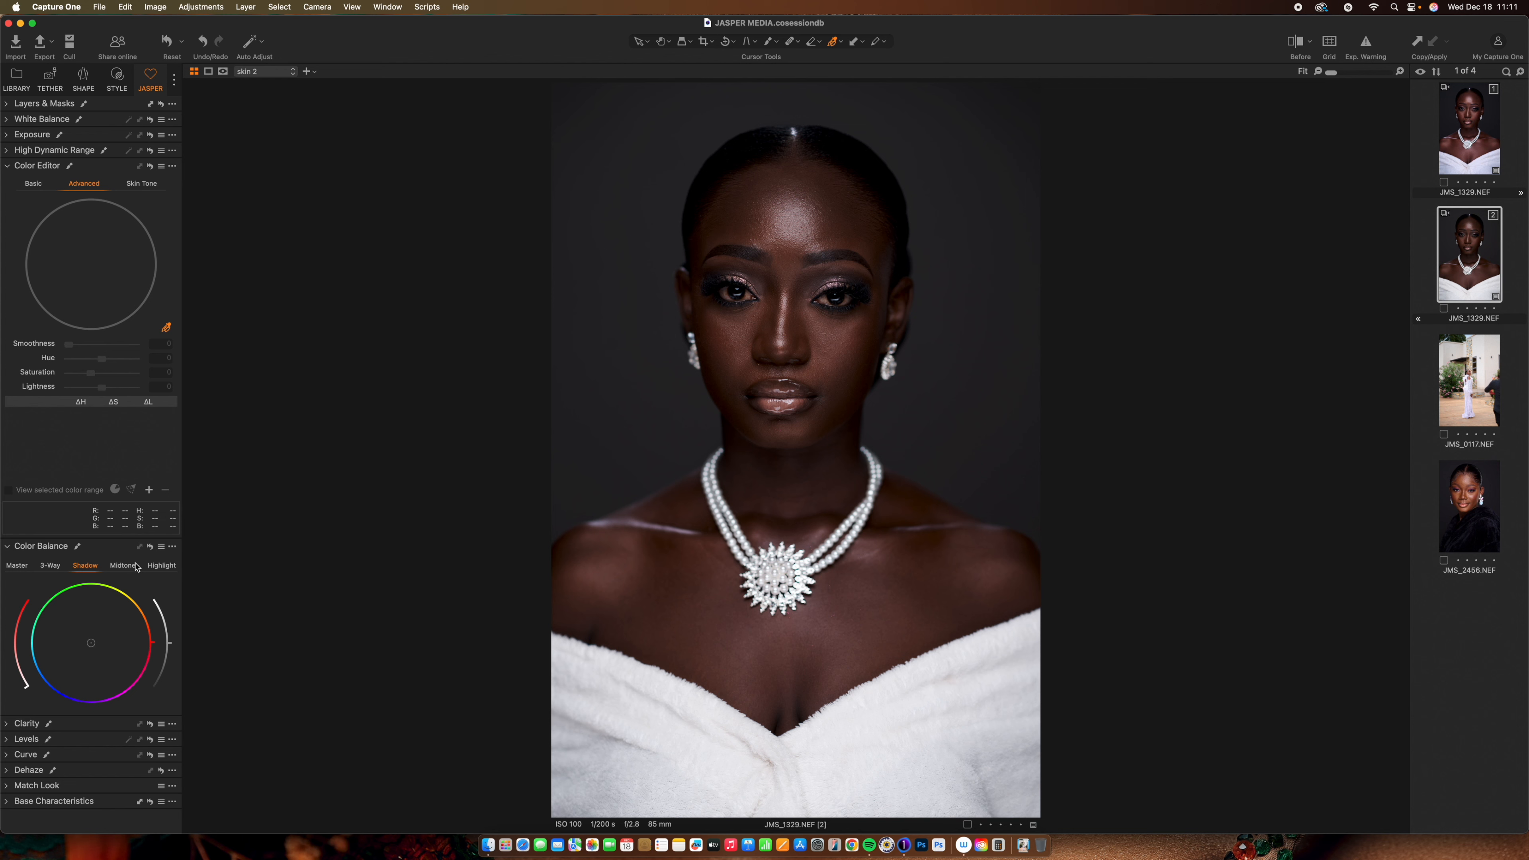
pyautogui.click(151, 184)
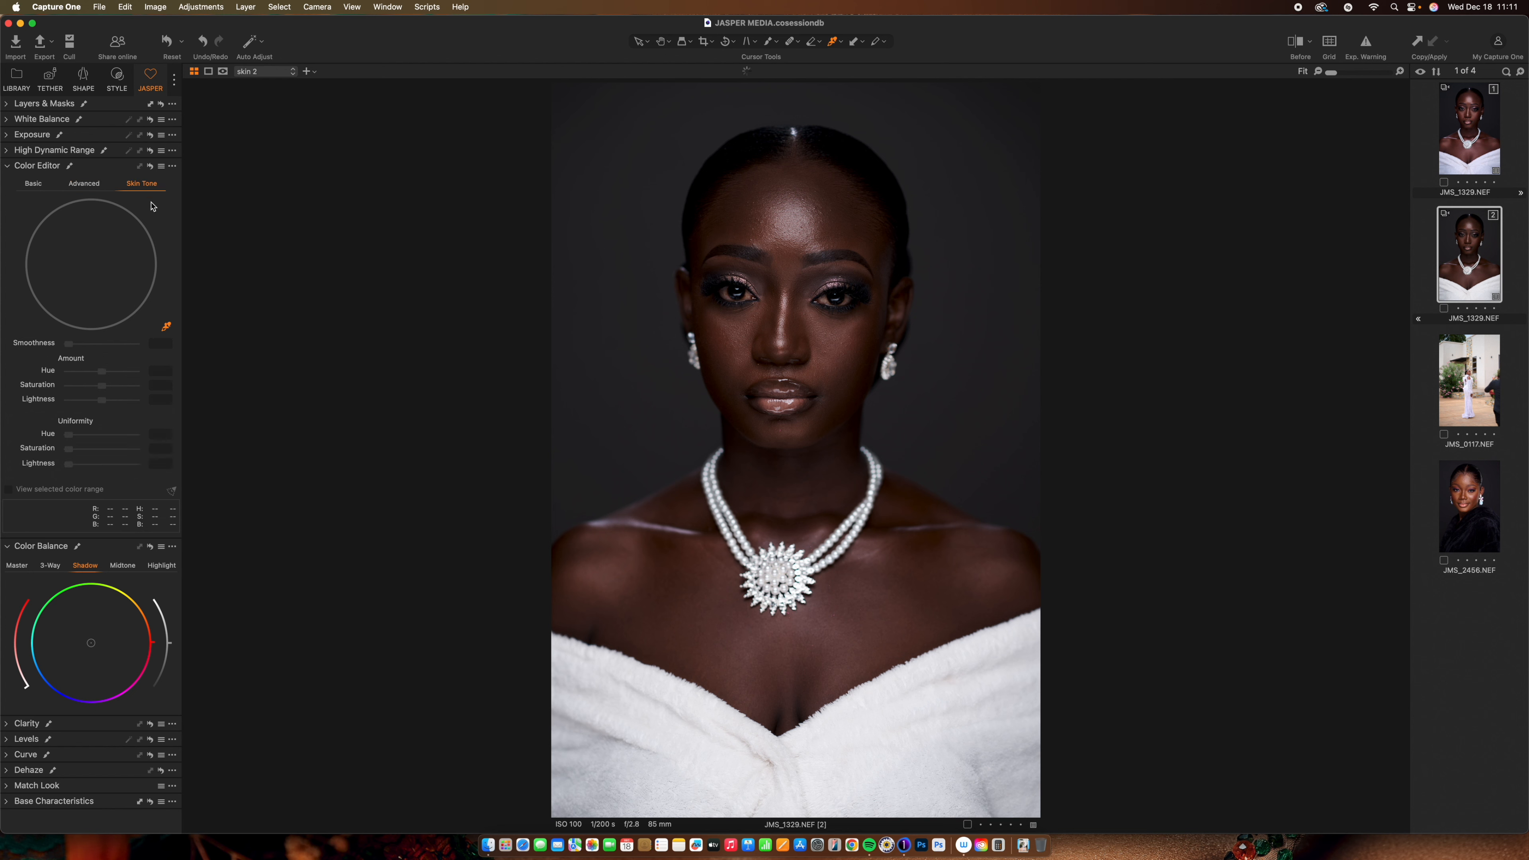
pyautogui.click(712, 342)
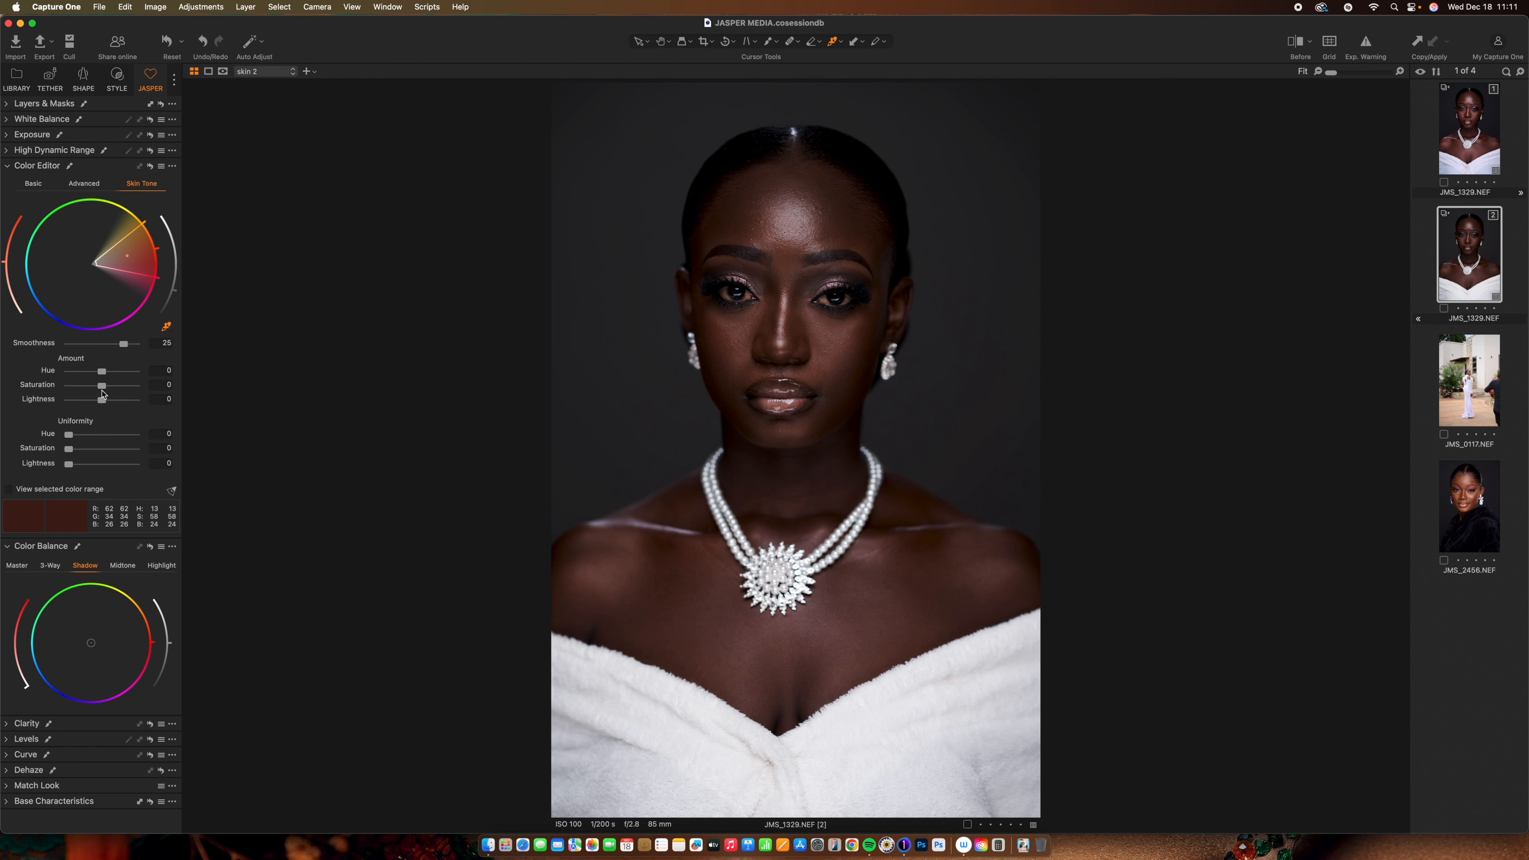
# Set the cheek skin tone to saturation -1.7 and lightness -3.8, then compare before and after
pyautogui.moveTo(103, 389); pyautogui.dragTo(72, 395)
pyautogui.moveTo(72, 395); pyautogui.dragTo(95, 395)
pyautogui.moveTo(98, 394); pyautogui.dragTo(89, 401)
pyautogui.press('y')
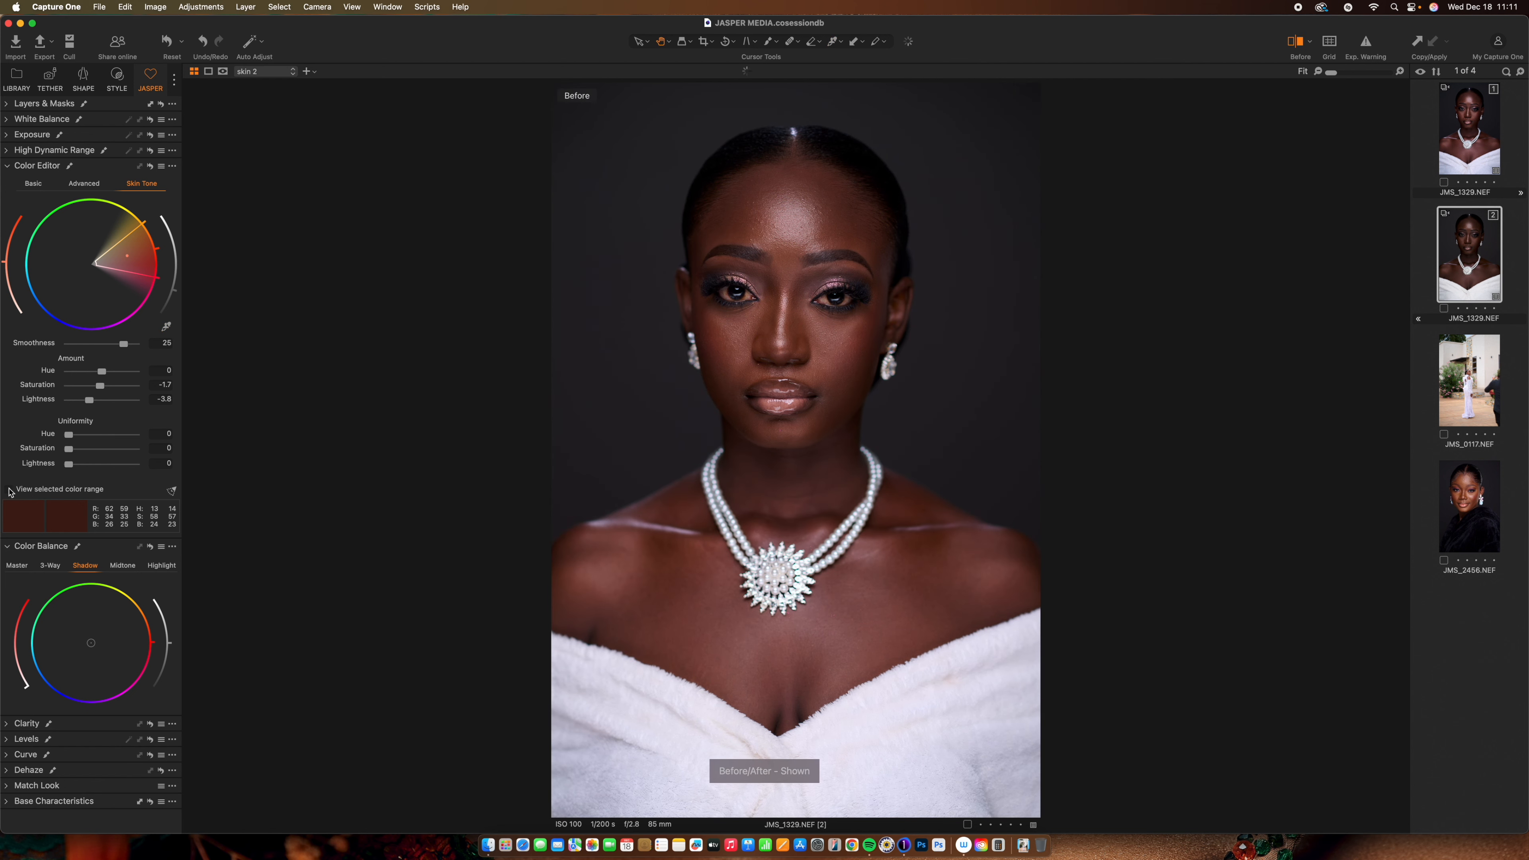
pyautogui.press('y')
pyautogui.press('y')
pyautogui.press('y')
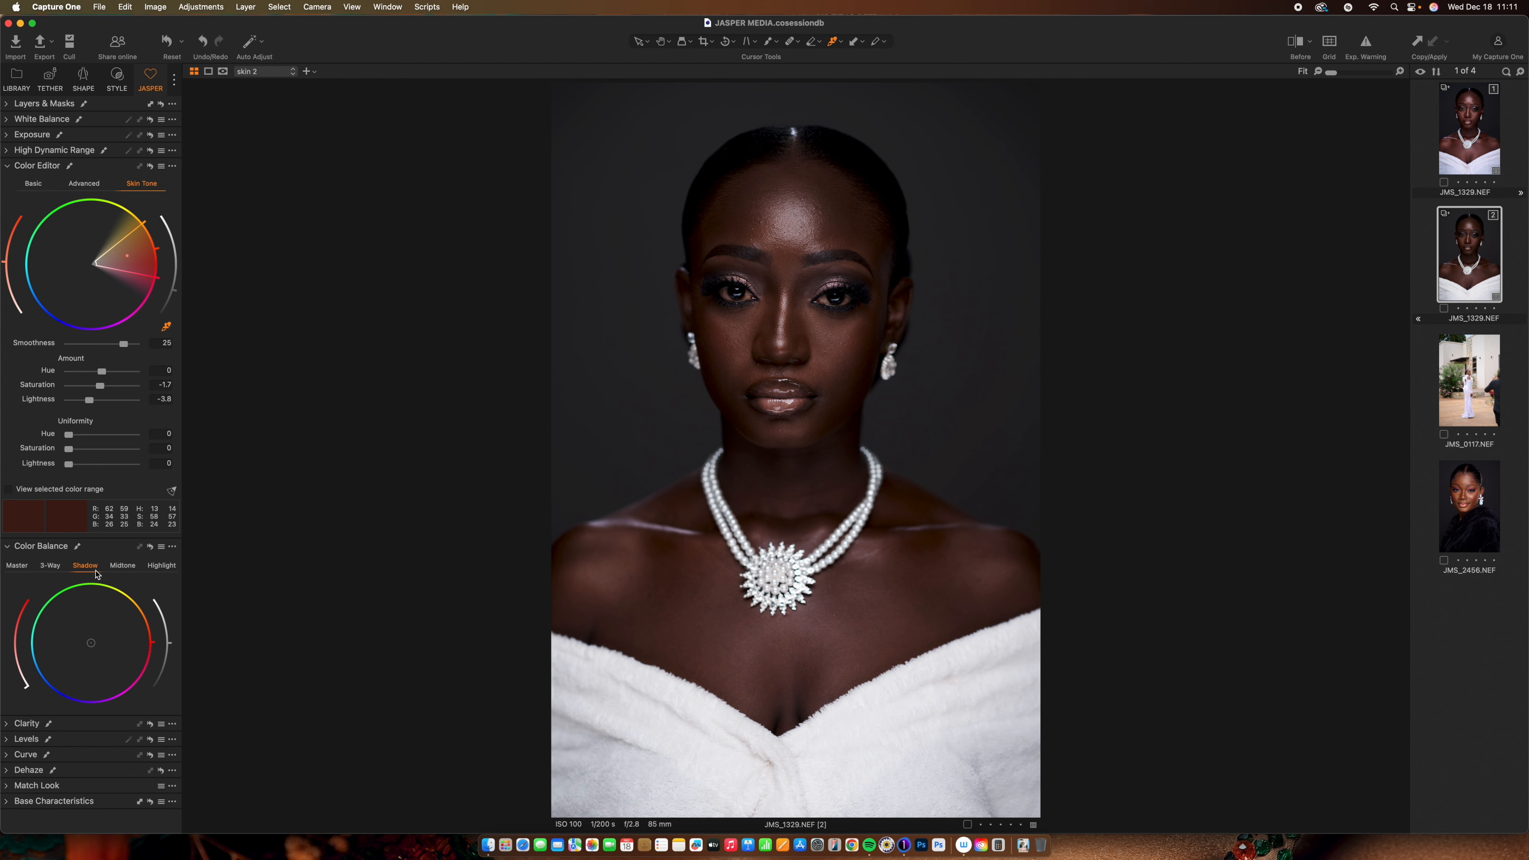
# Tint skin 2's shadows toward blue and brighten them with the Color Balance shadow wheel
pyautogui.moveTo(93, 644); pyautogui.dragTo(86, 649)
pyautogui.moveTo(17, 675)
pyautogui.mouseDown()
pyautogui.moveTo(15, 617)
pyautogui.moveTo(20, 675)
pyautogui.mouseUp()
pyautogui.moveTo(168, 643); pyautogui.dragTo(171, 651)
pyautogui.press('y')
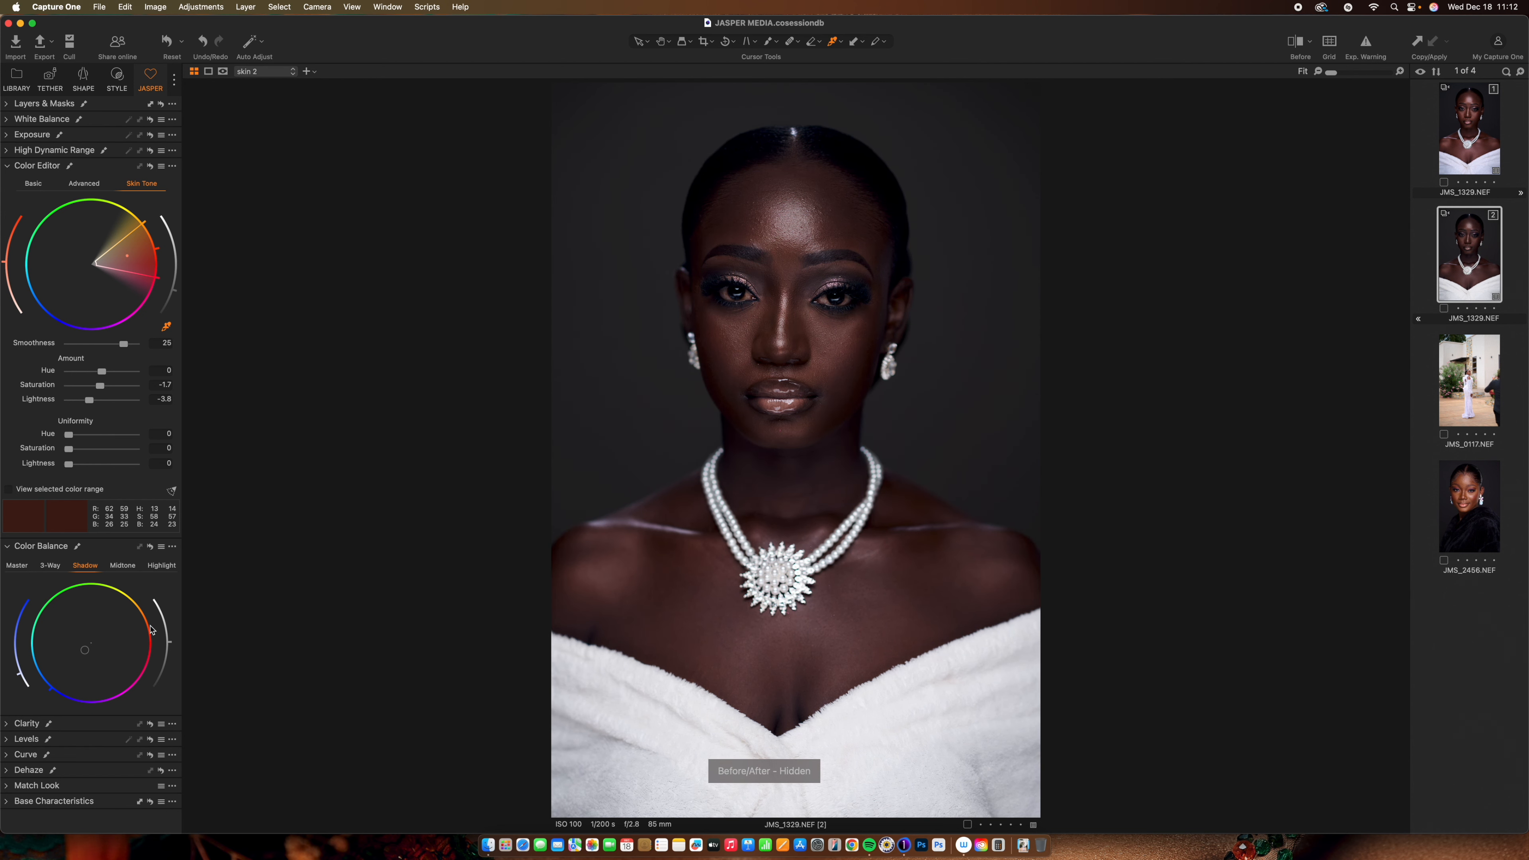
pyautogui.press('y')
pyautogui.press('y')
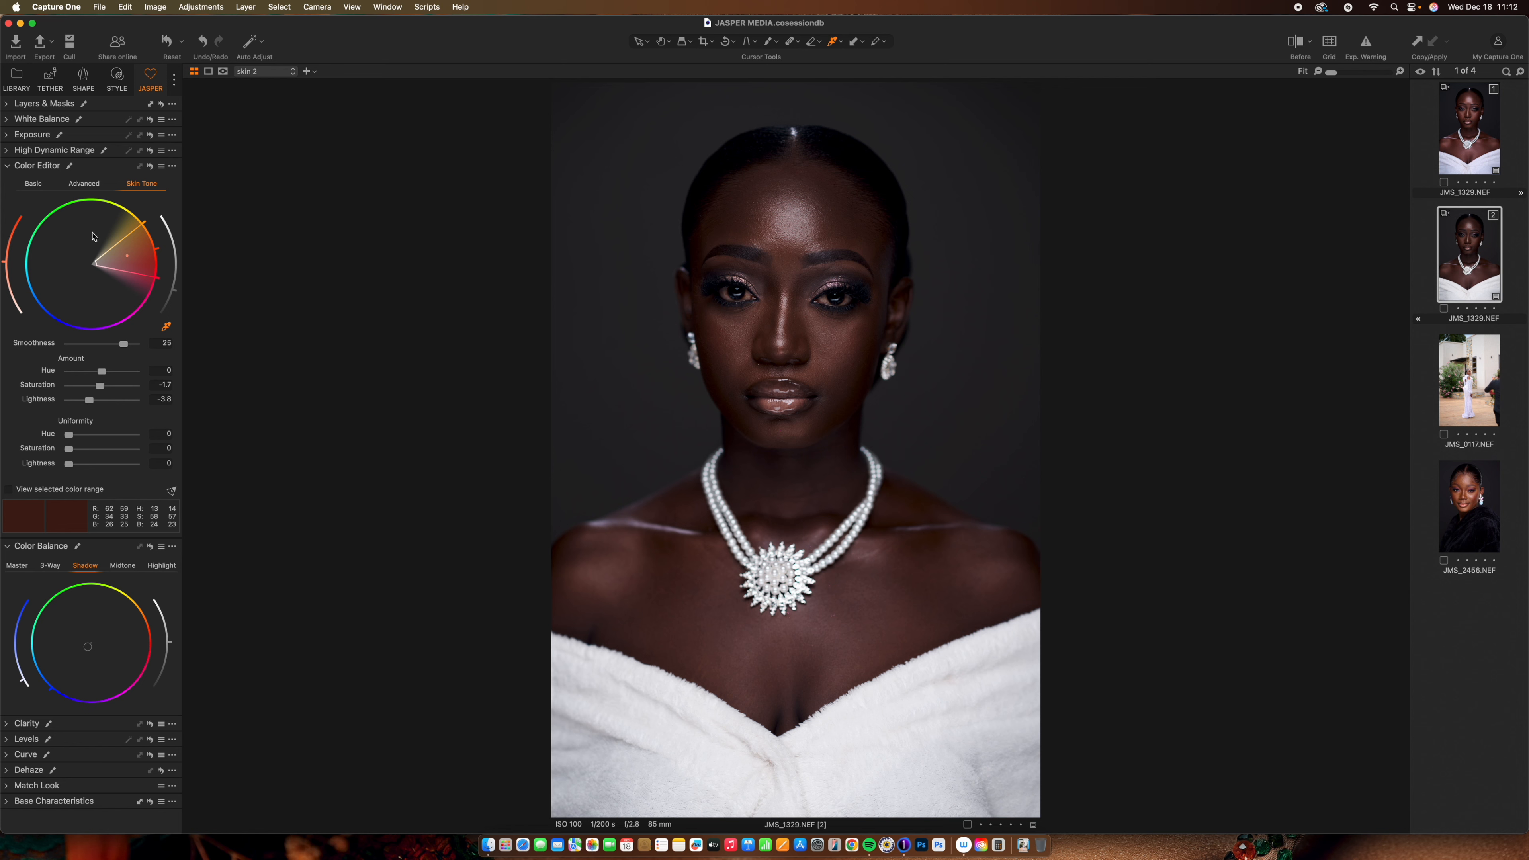
# Lift skin 2's HDR Shadow to 7 and compare with the before version
pyautogui.click(9, 135)
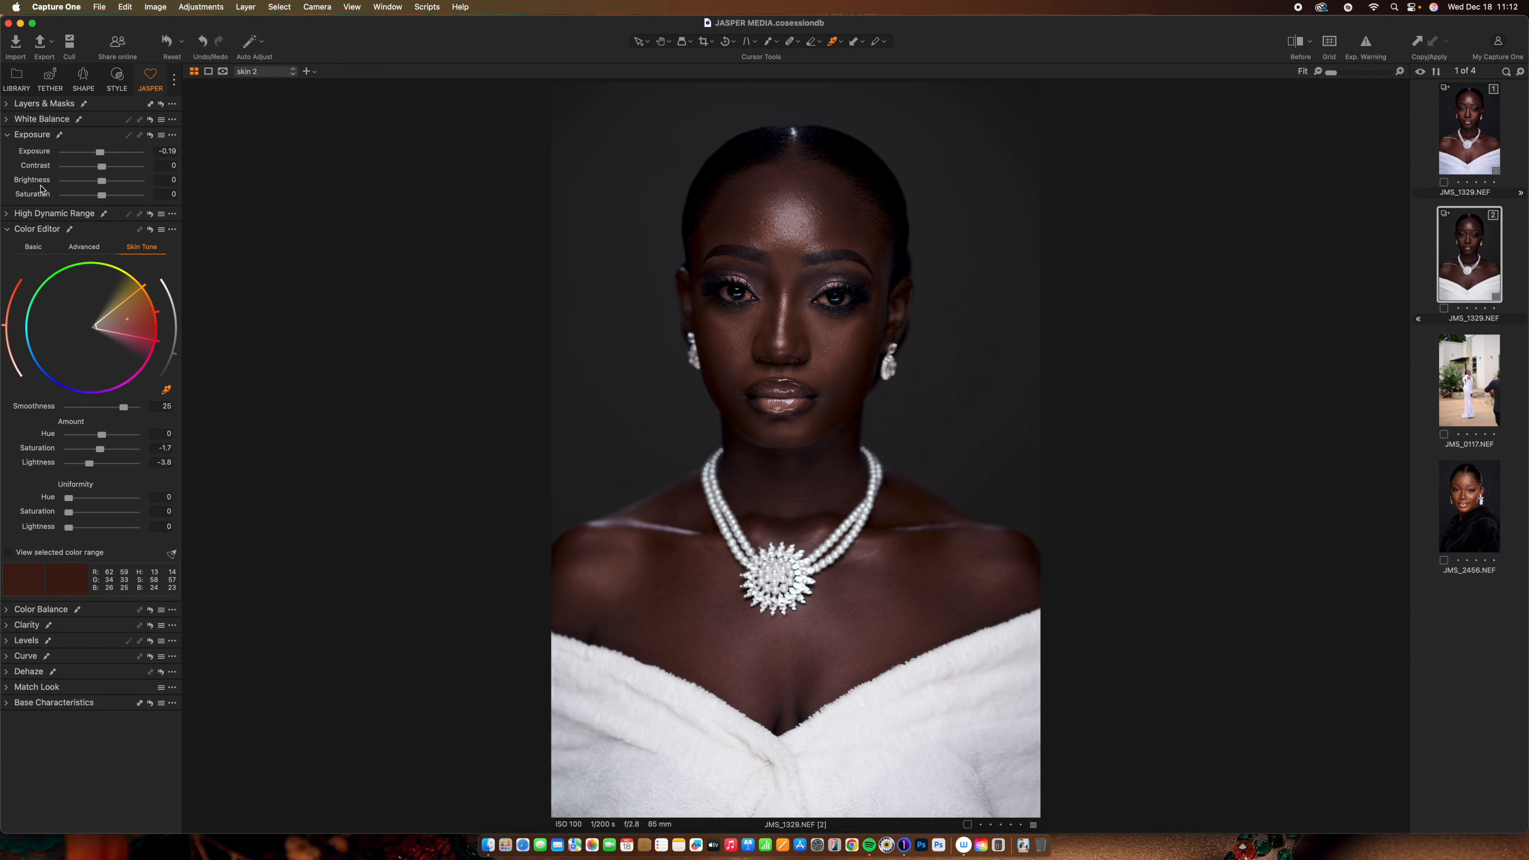
pyautogui.click(7, 214)
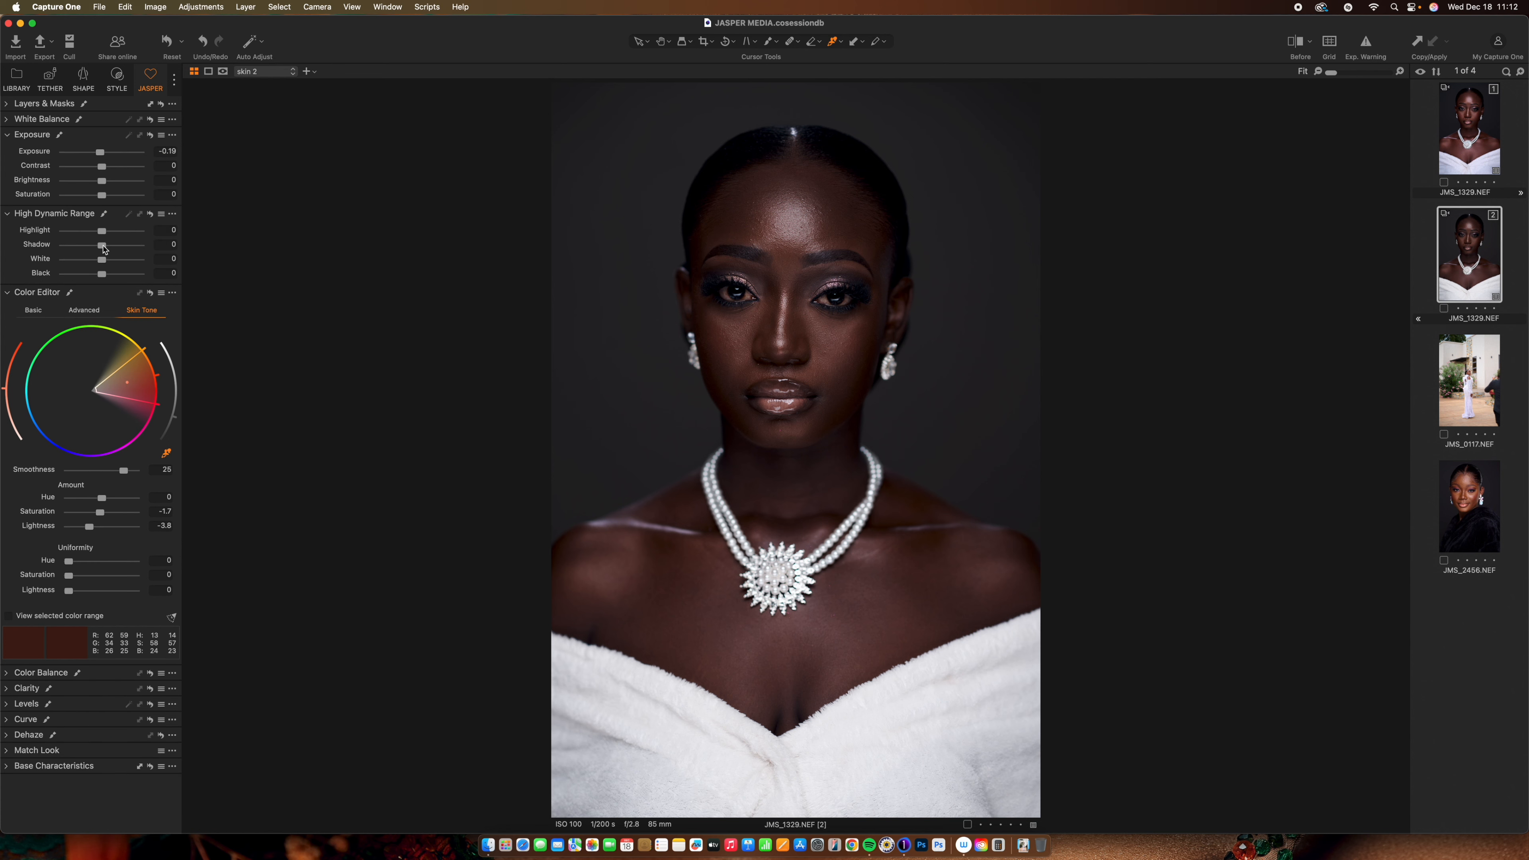
pyautogui.moveTo(103, 249); pyautogui.dragTo(106, 253)
pyautogui.press('y')
pyautogui.press('y')
pyautogui.press('y')
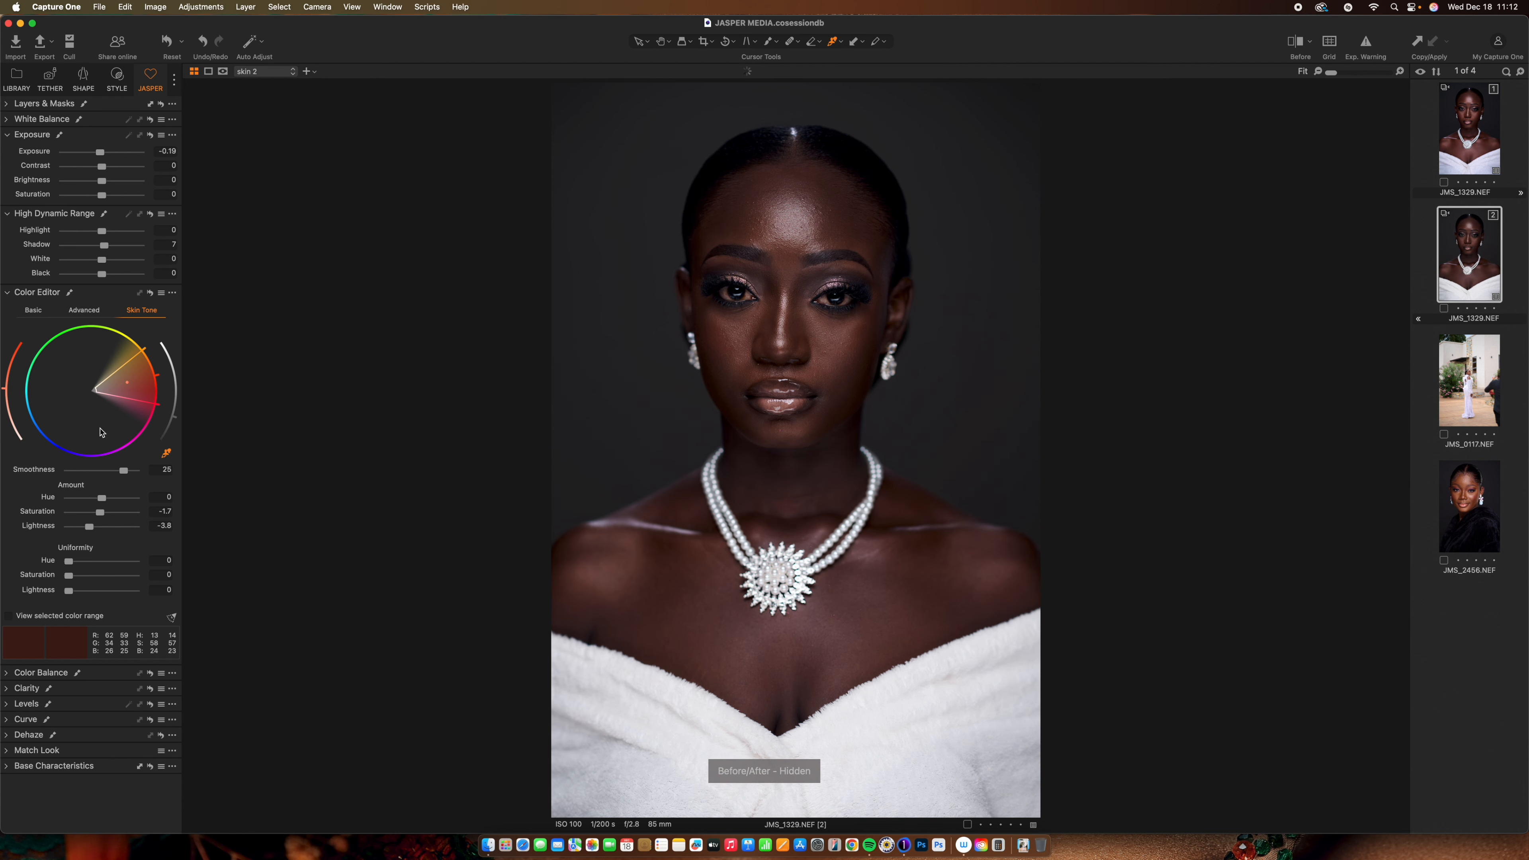
pyautogui.press('y')
pyautogui.press('y')
pyautogui.press('y')
pyautogui.keyDown('super'); pyautogui.click(1462, 131); pyautogui.keyUp('super')
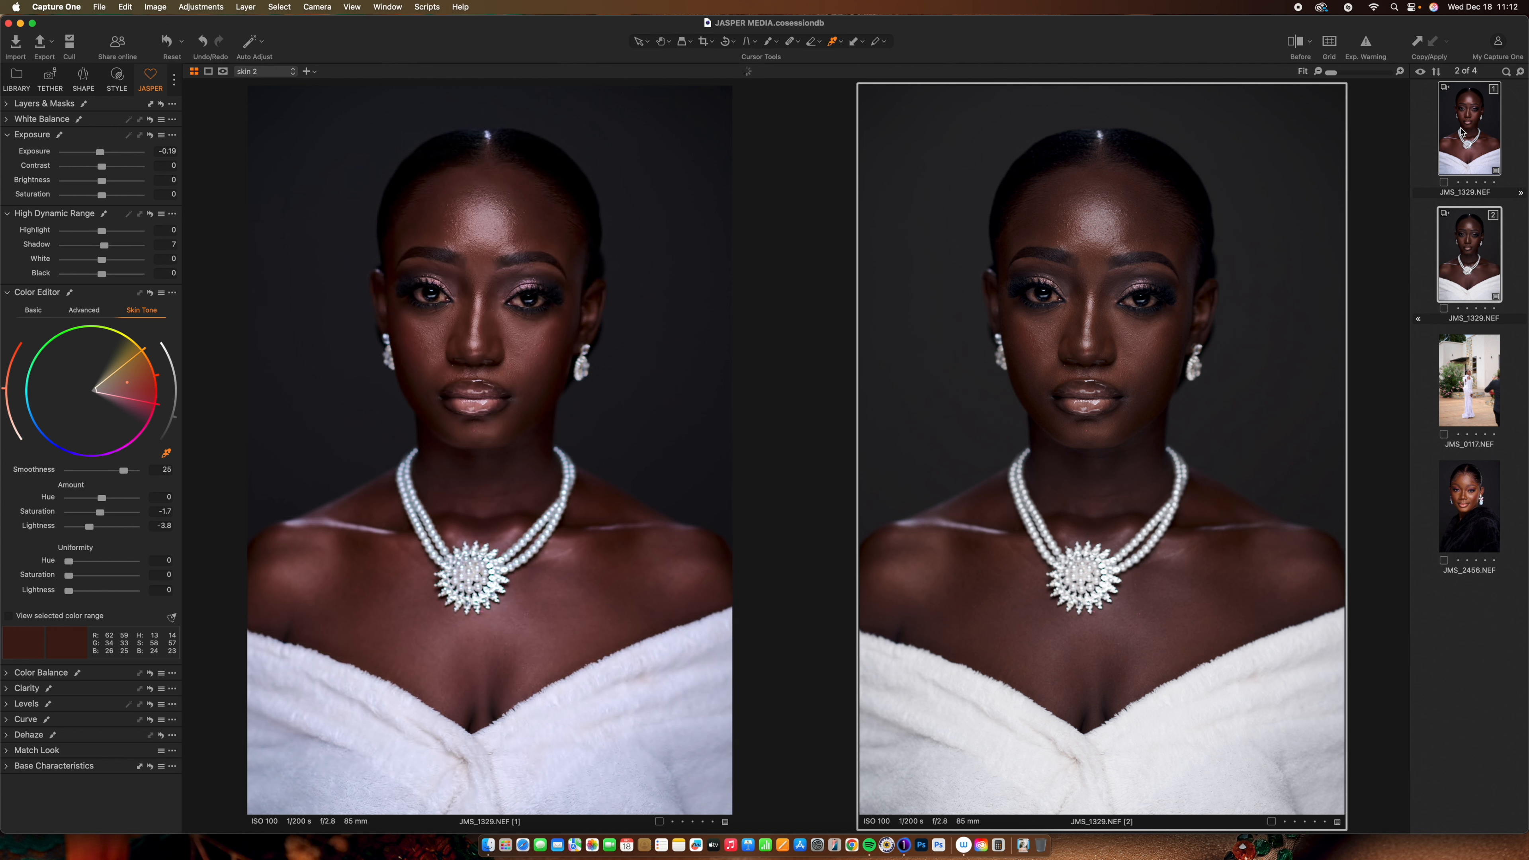